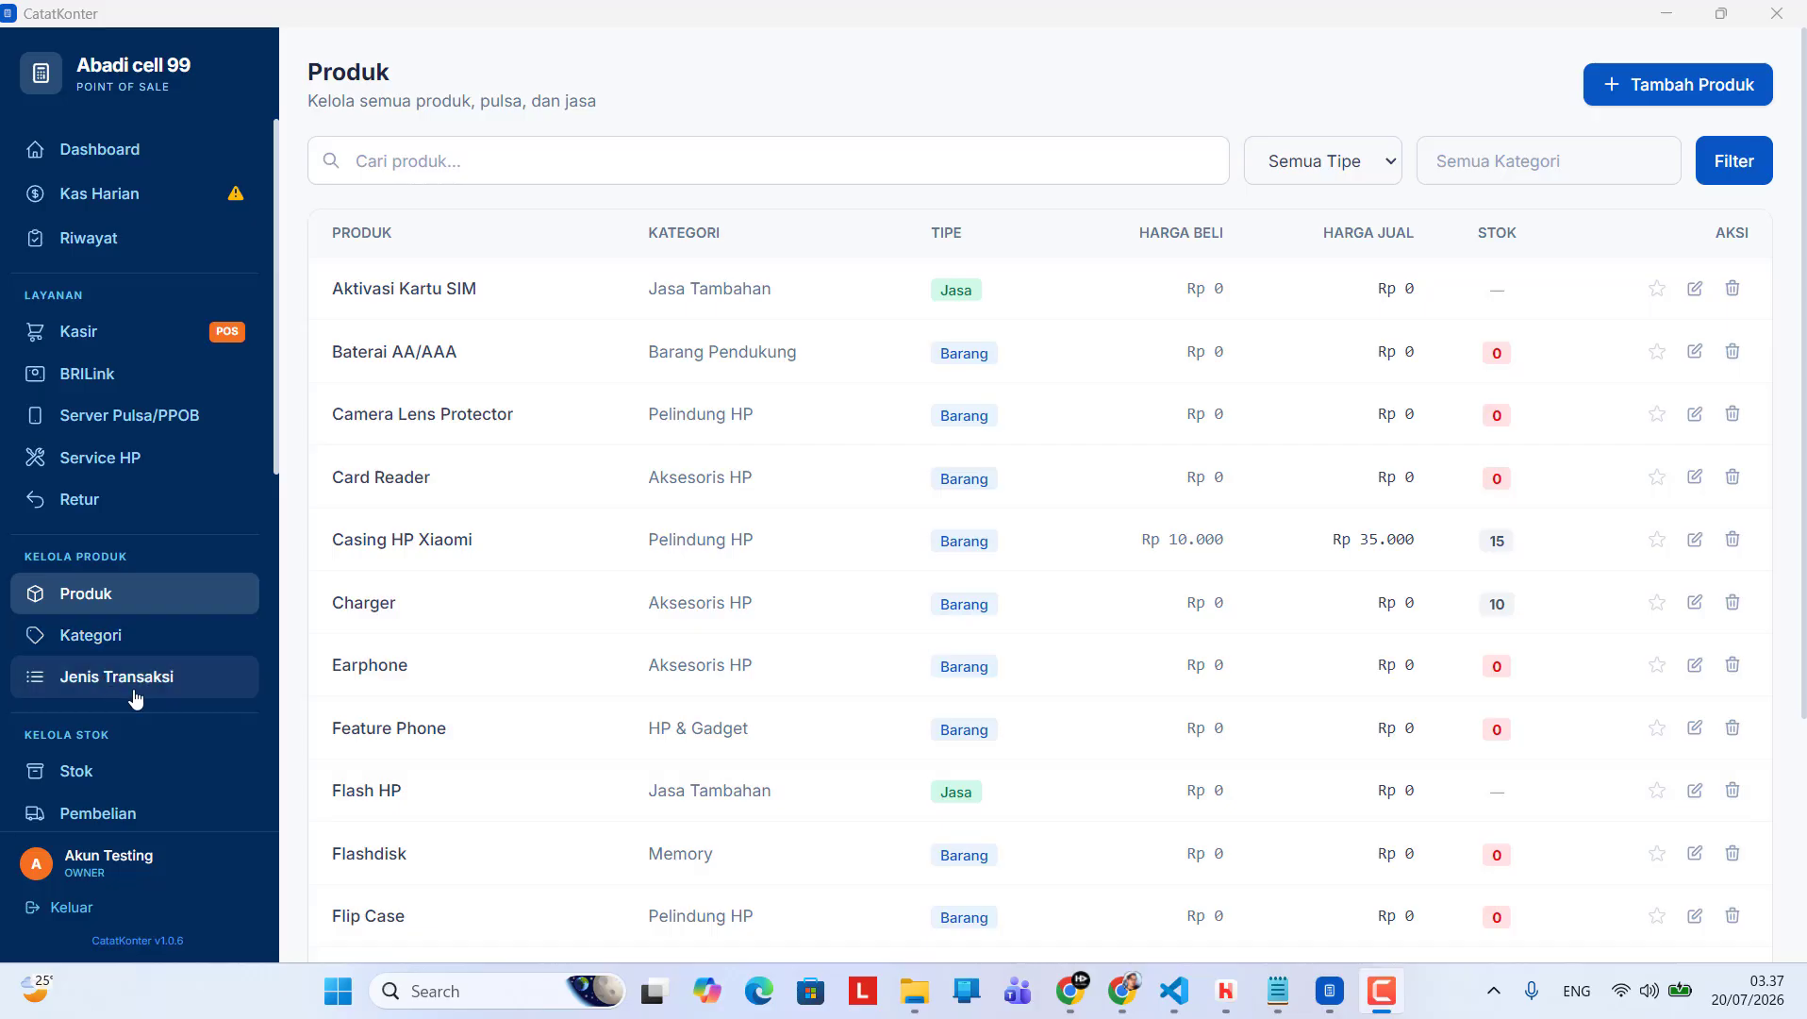
# Open the product list and filter it to show only products of type Jasa
pyautogui.click(120, 606)
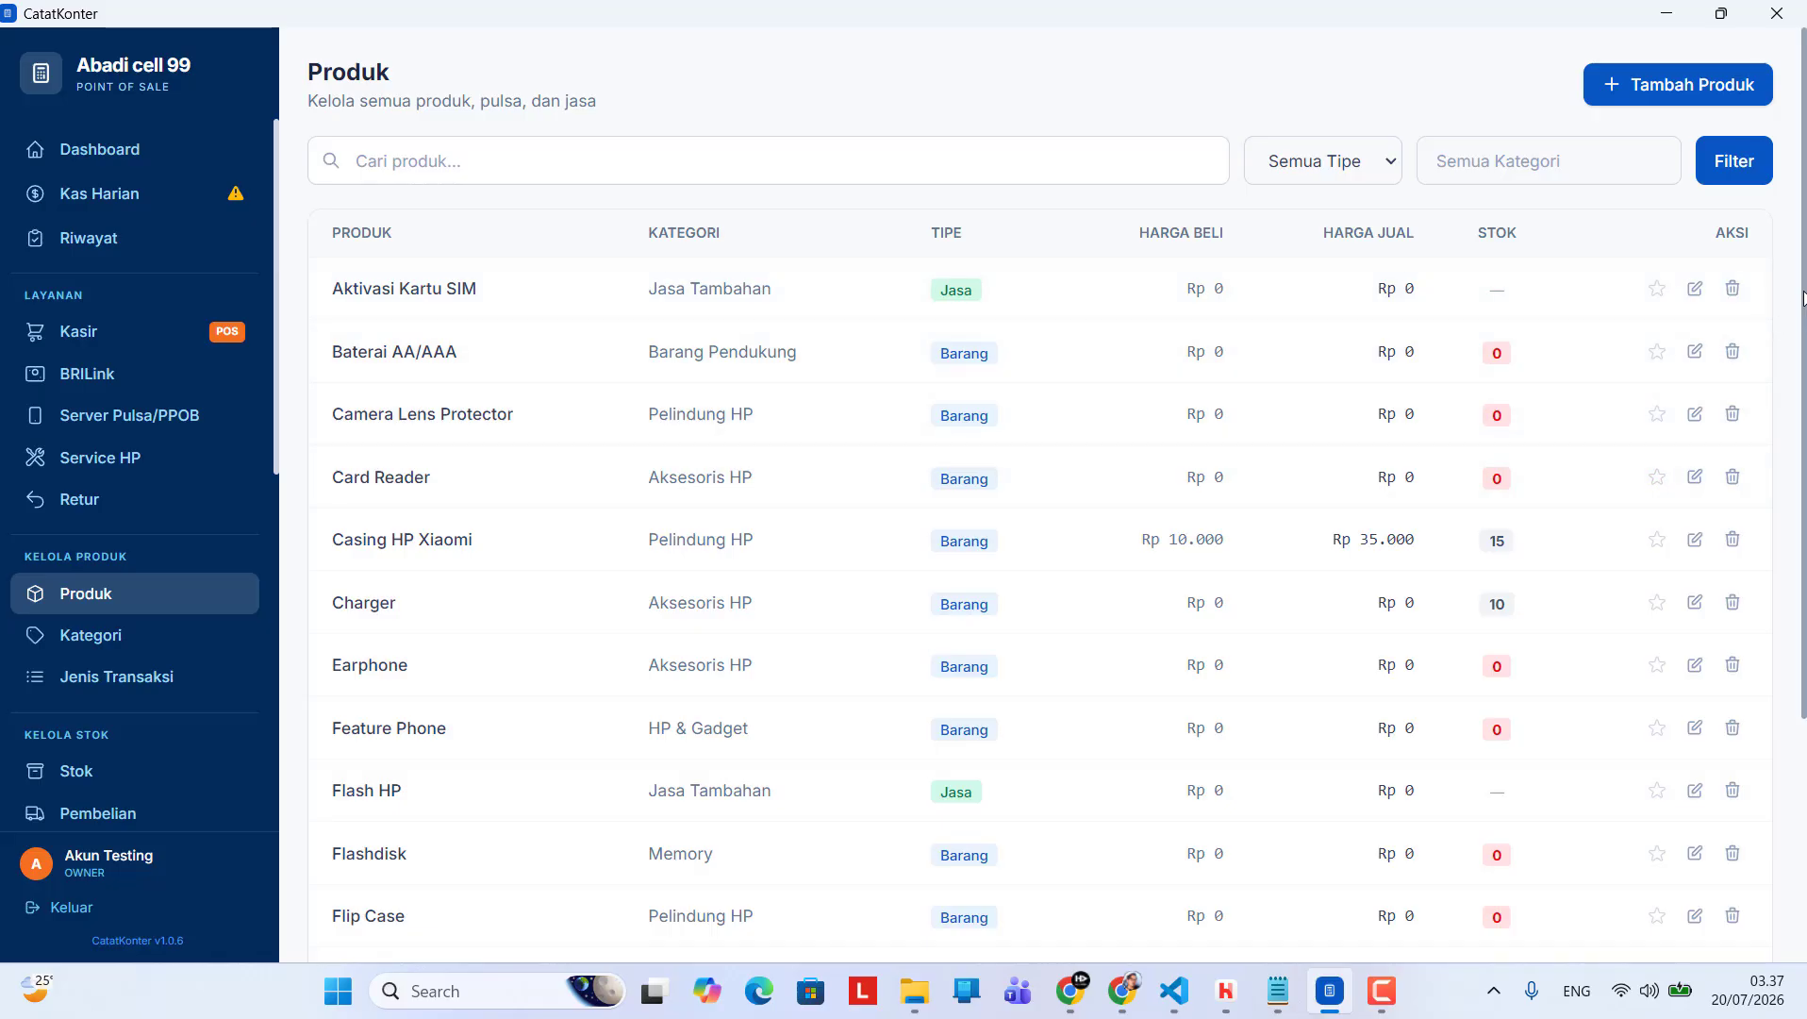
pyautogui.moveTo(1803, 298); pyautogui.dragTo(1803, 387)
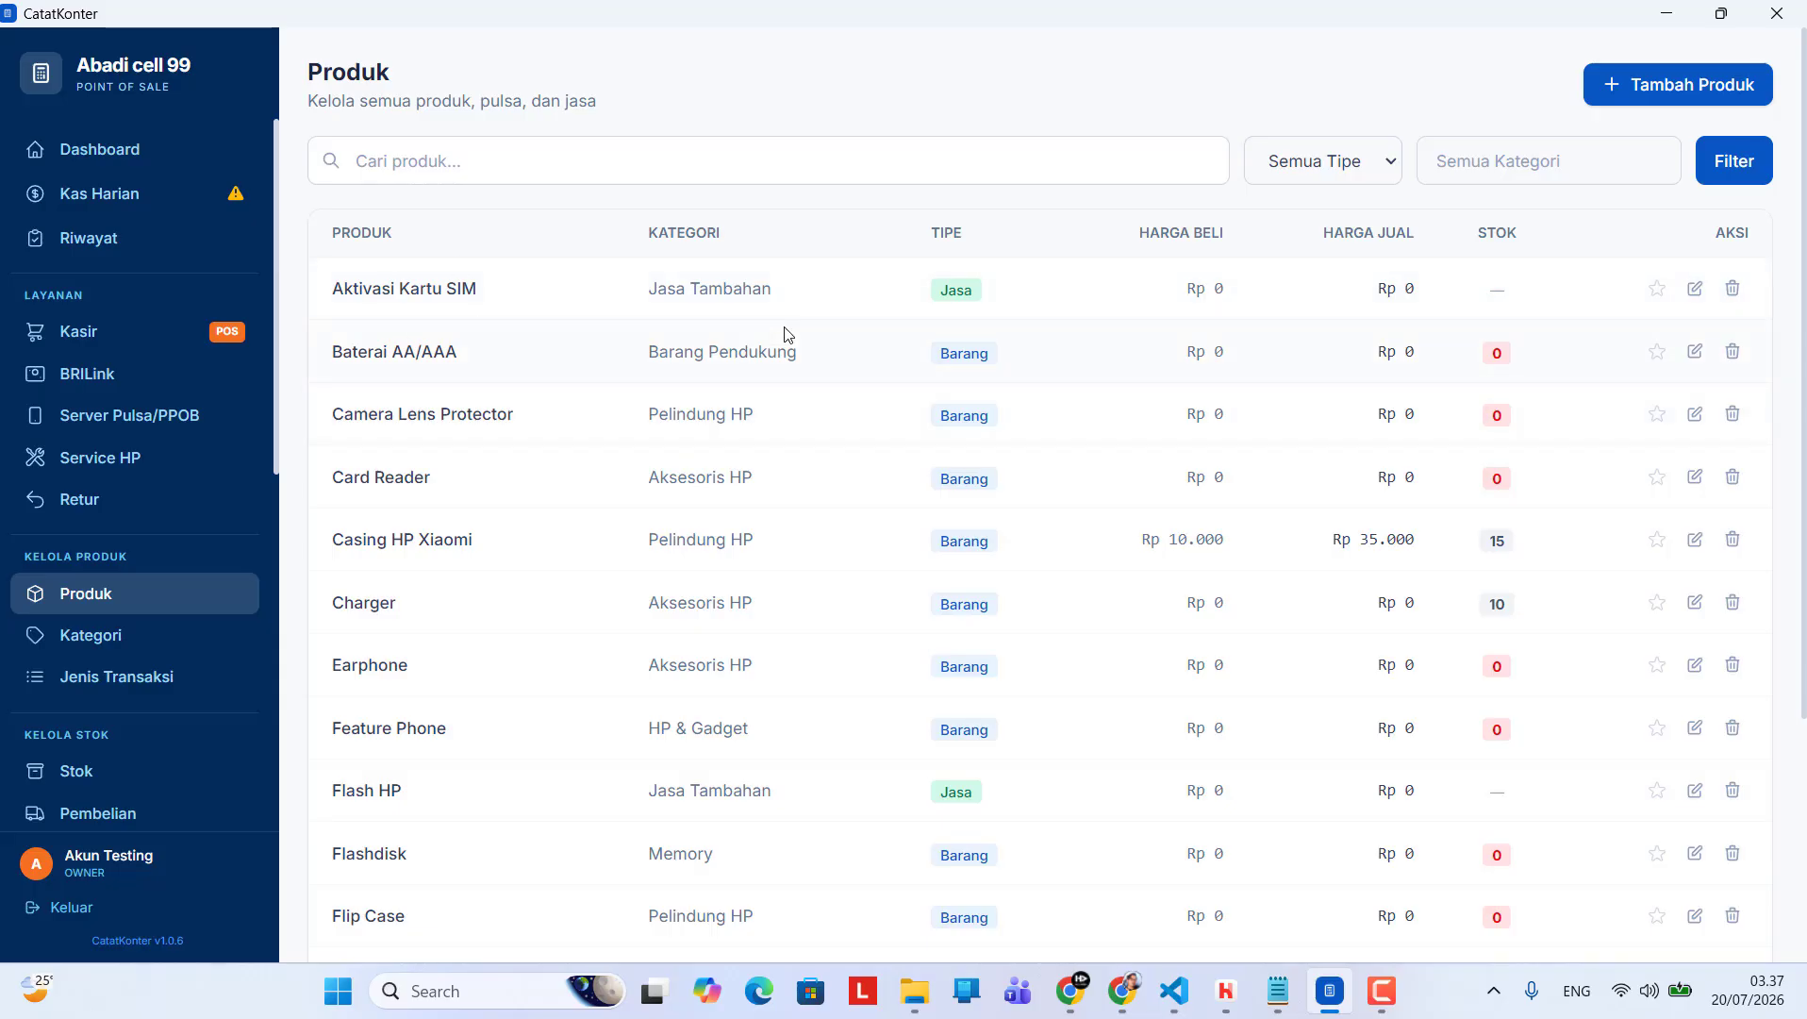
pyautogui.click(1333, 172)
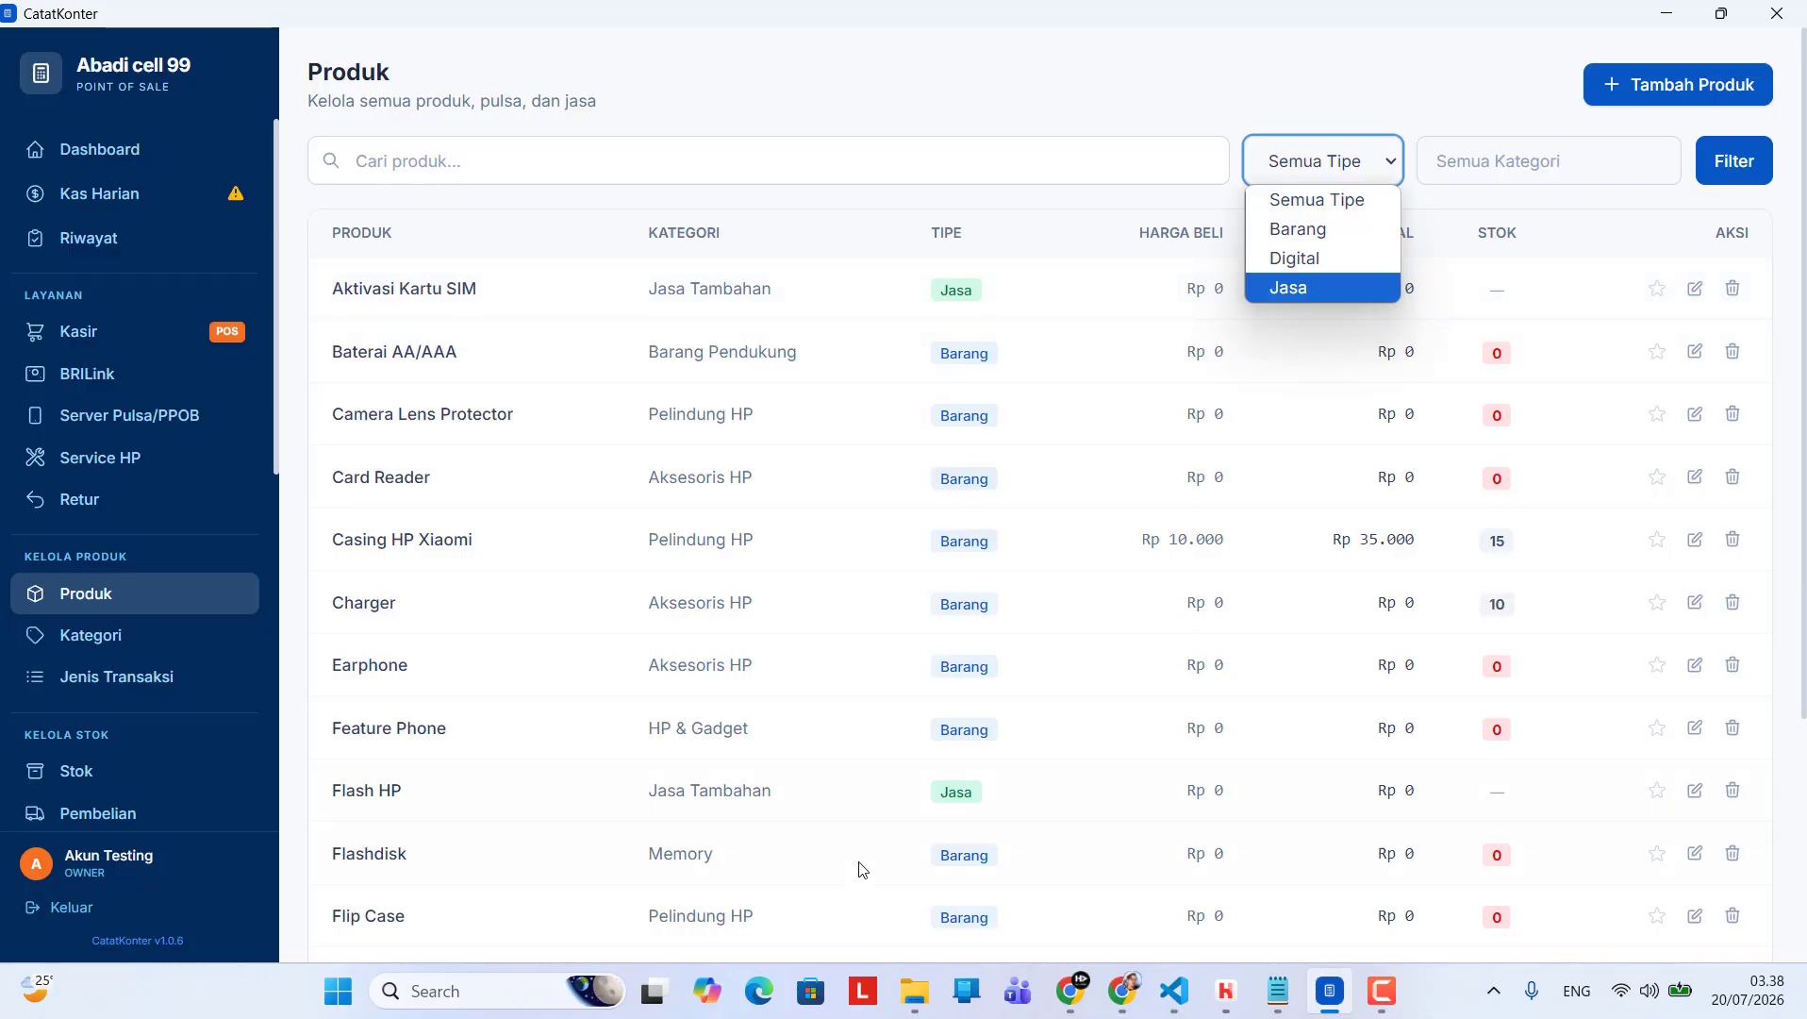
pyautogui.scroll(-4, 783, 745)
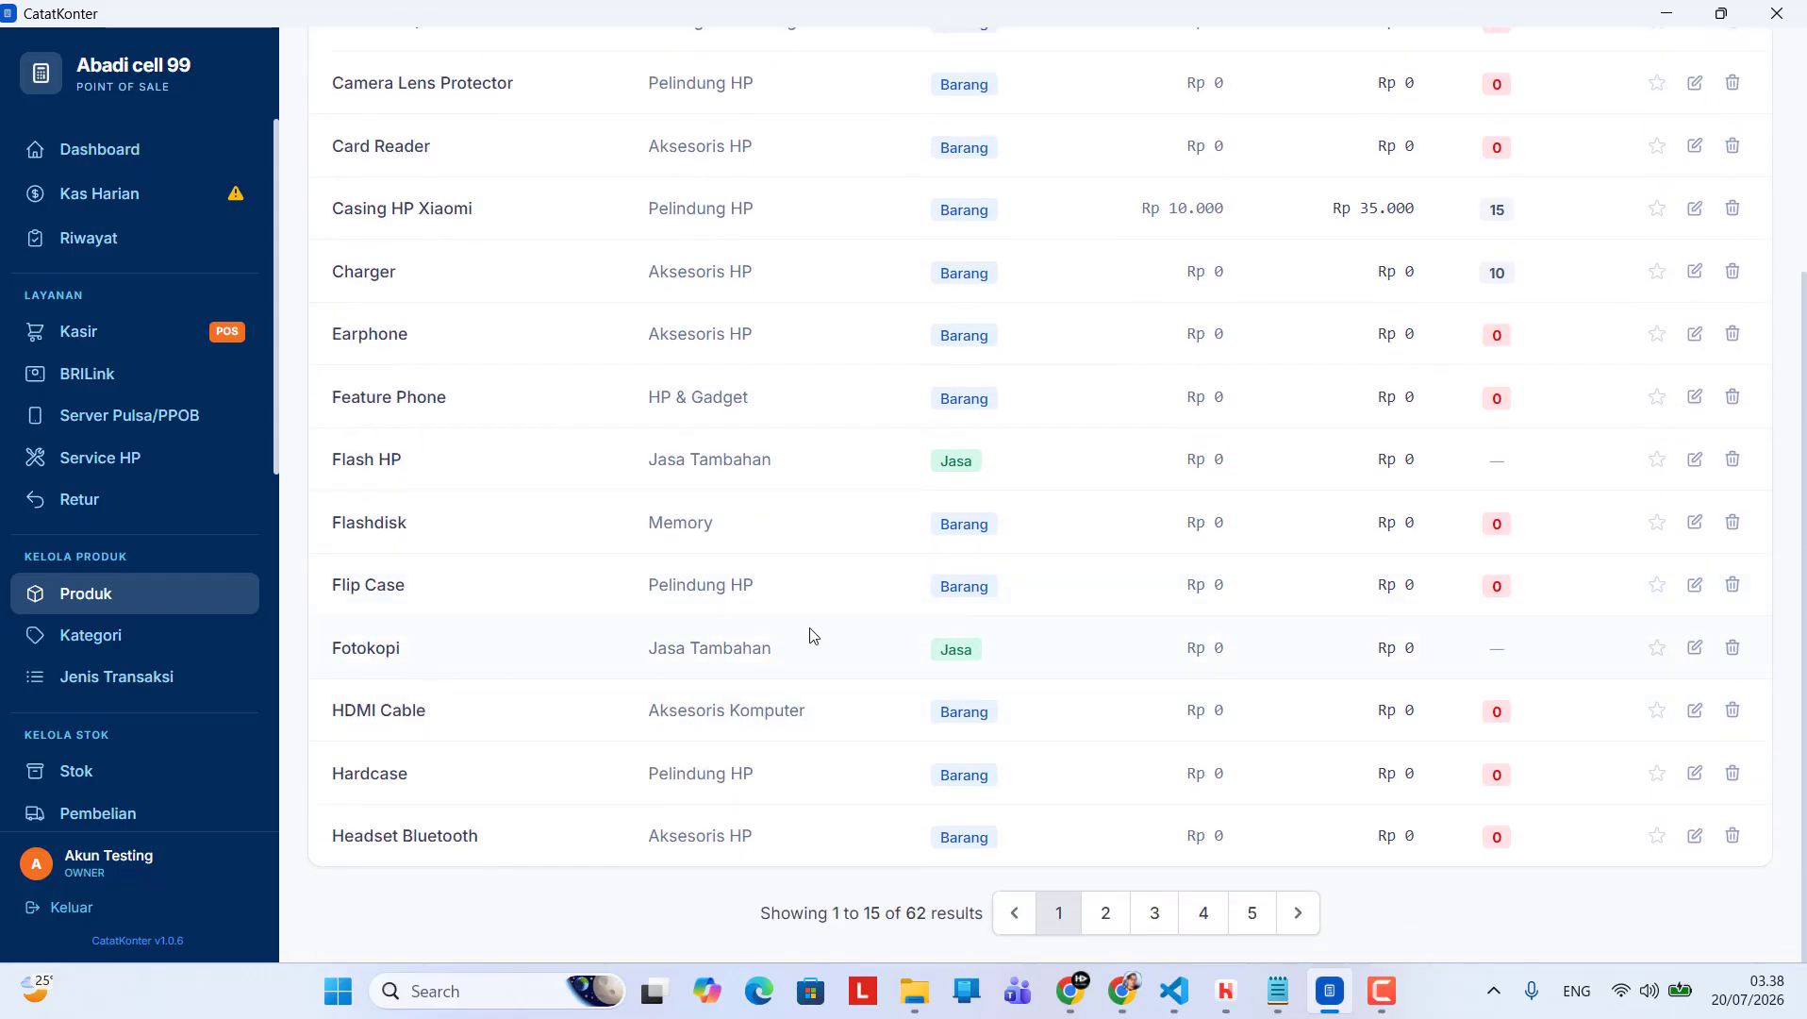
pyautogui.scroll(2, 1006, 632)
pyautogui.scroll(1, 1002, 634)
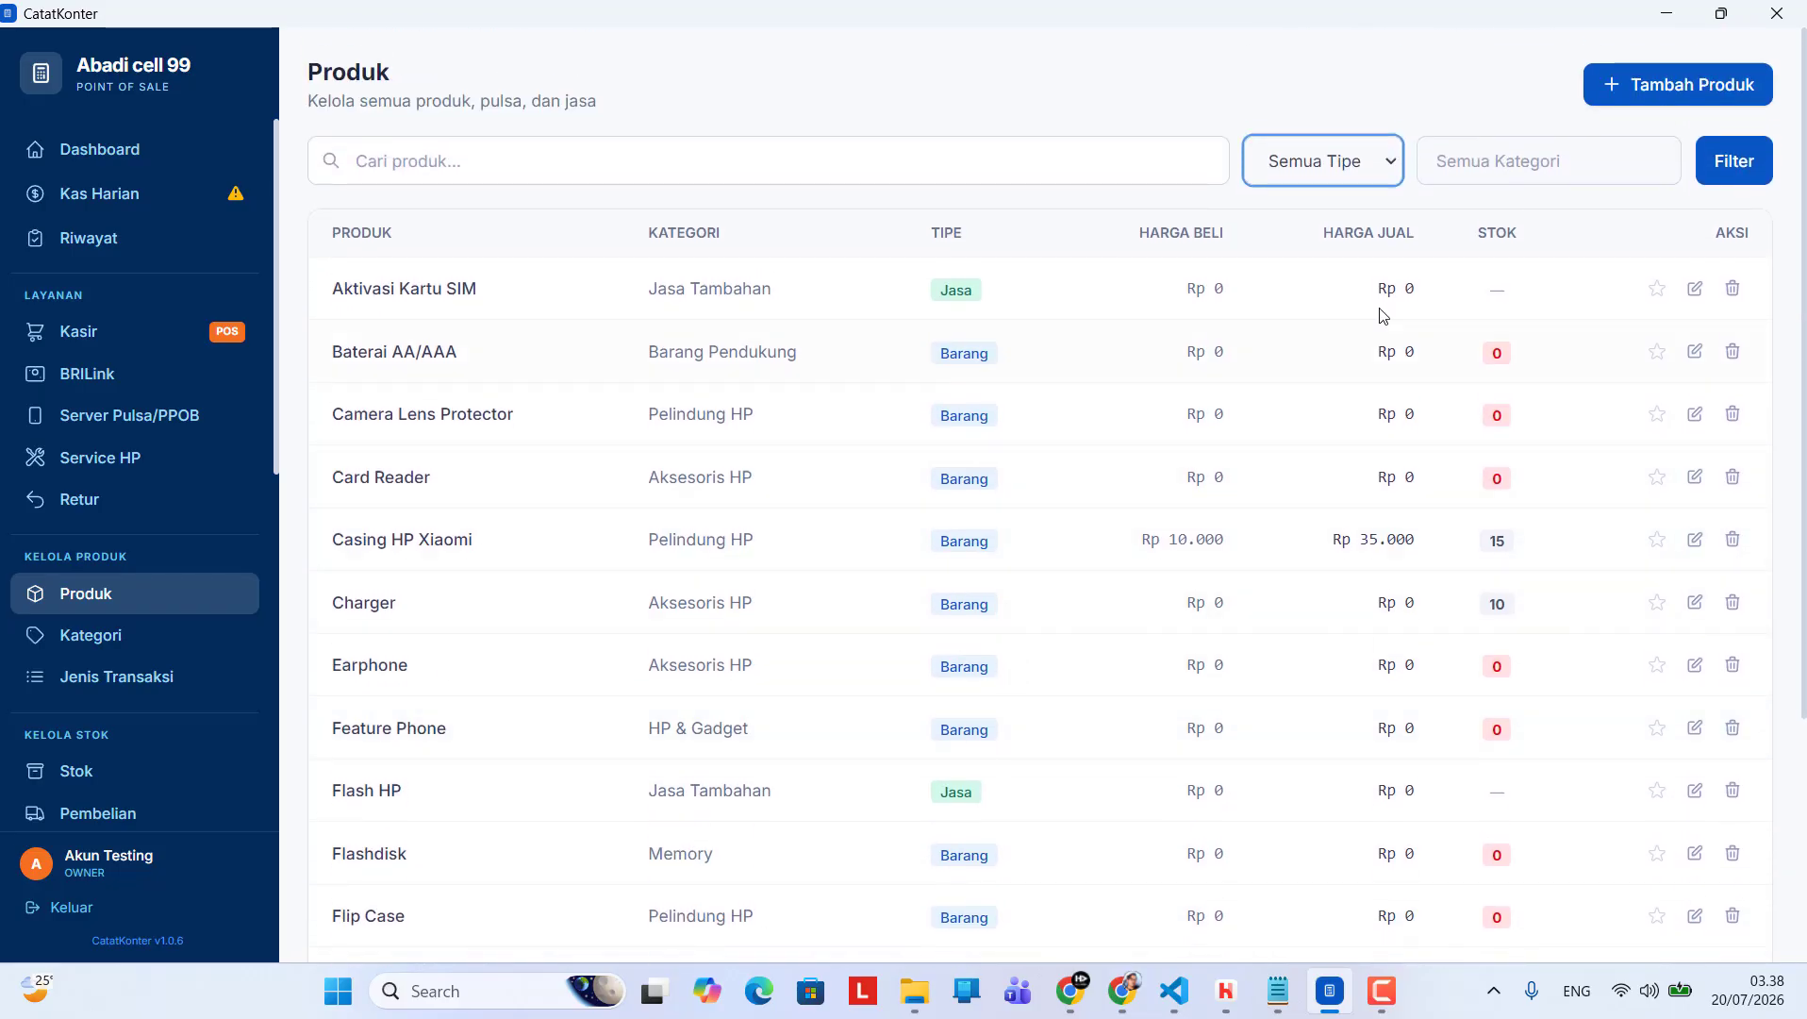
pyautogui.click(1344, 170)
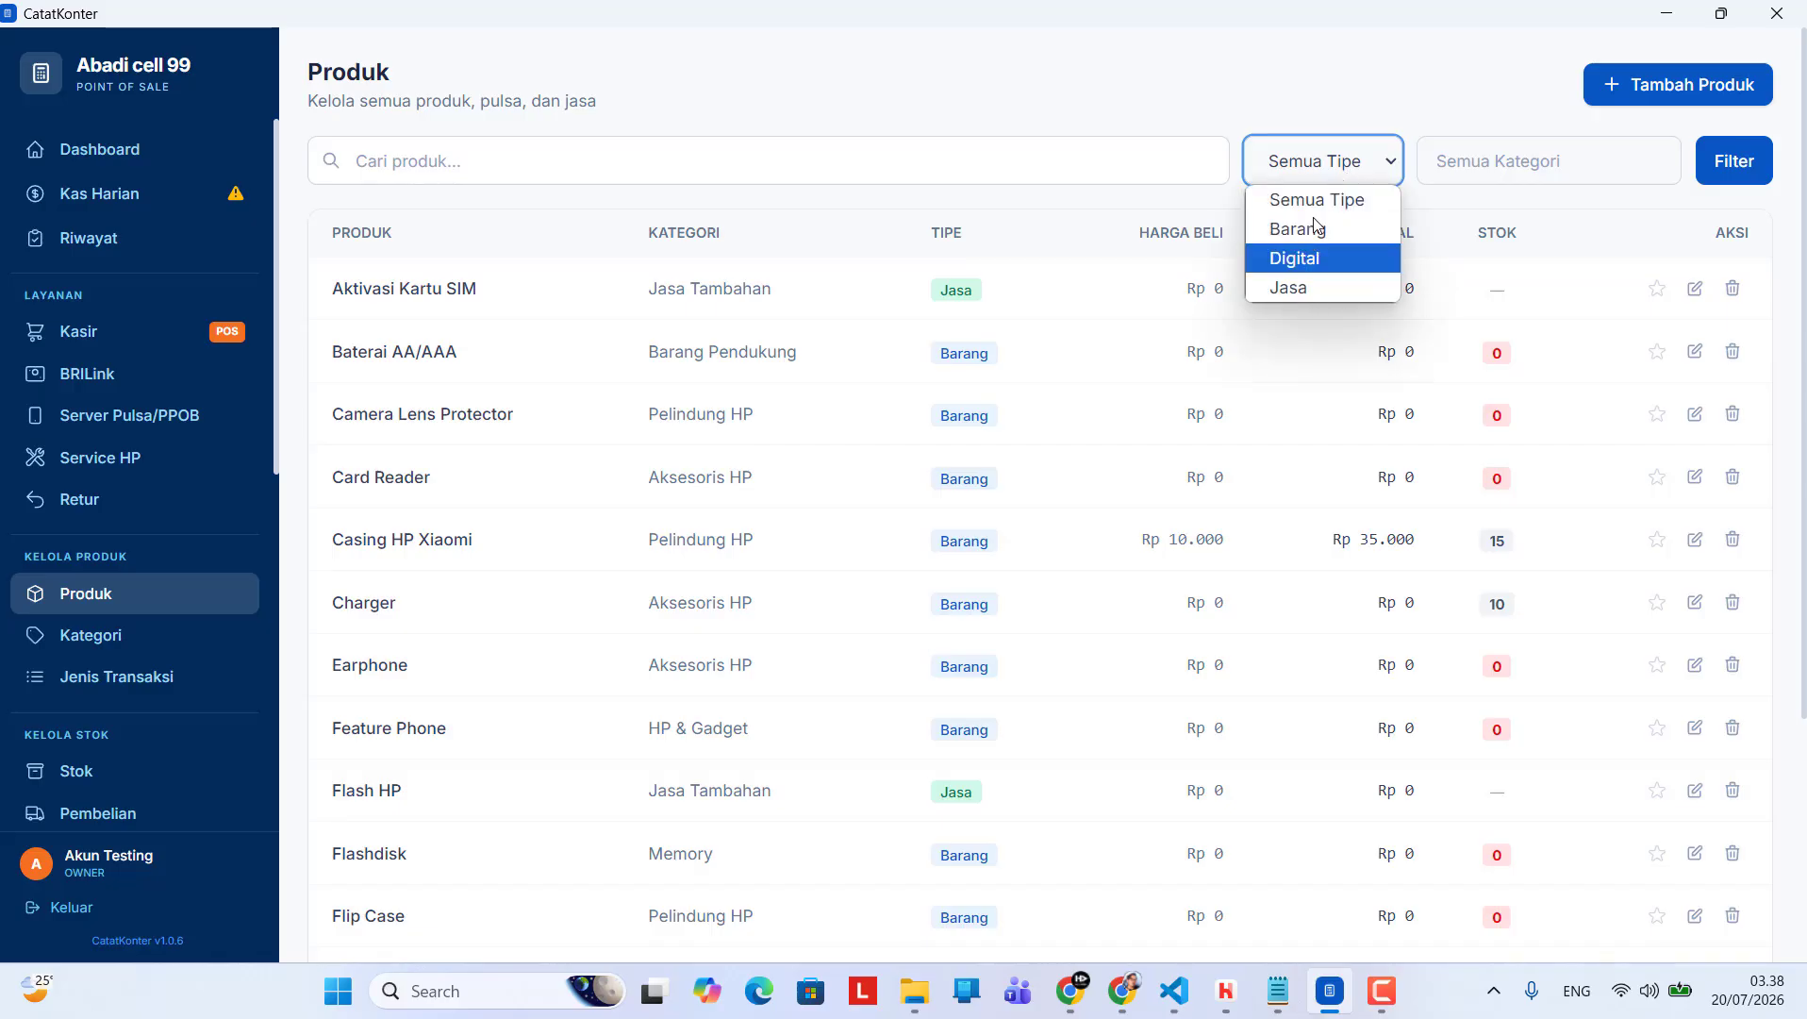
pyautogui.click(1296, 291)
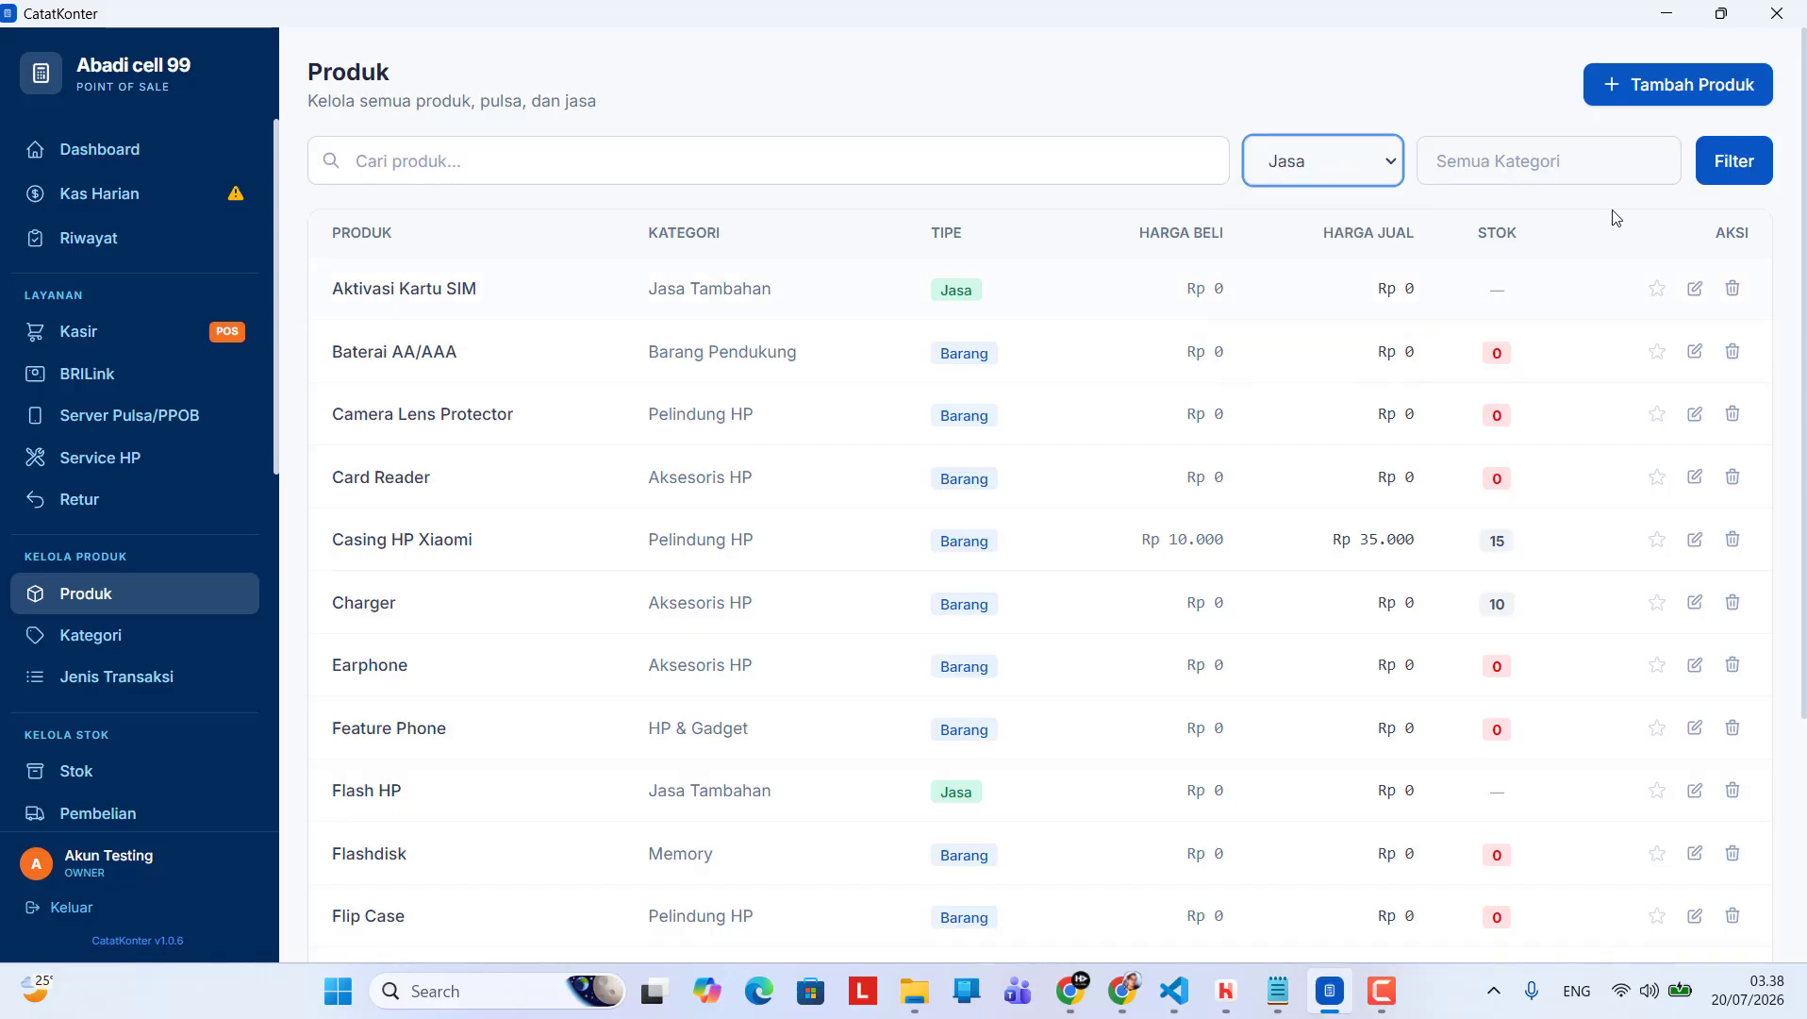
pyautogui.click(1735, 160)
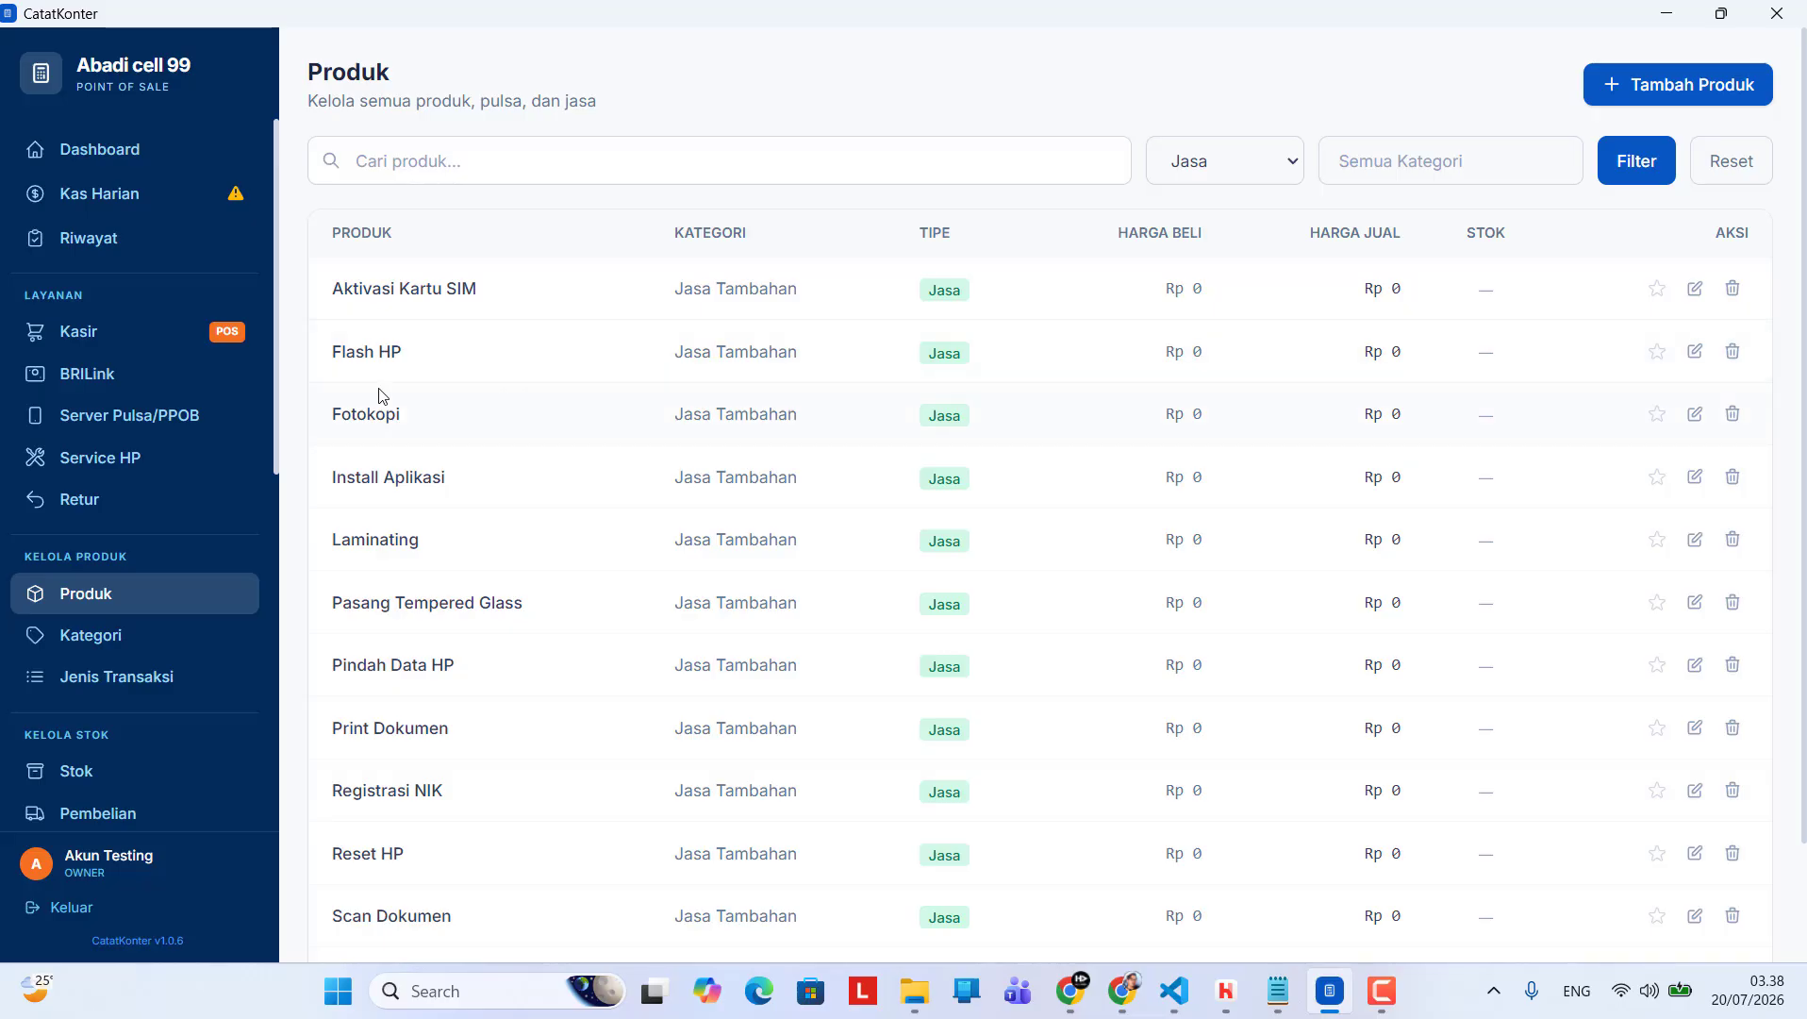
# Look through the service products in the filtered Jasa list
pyautogui.scroll(-1, 426, 458)
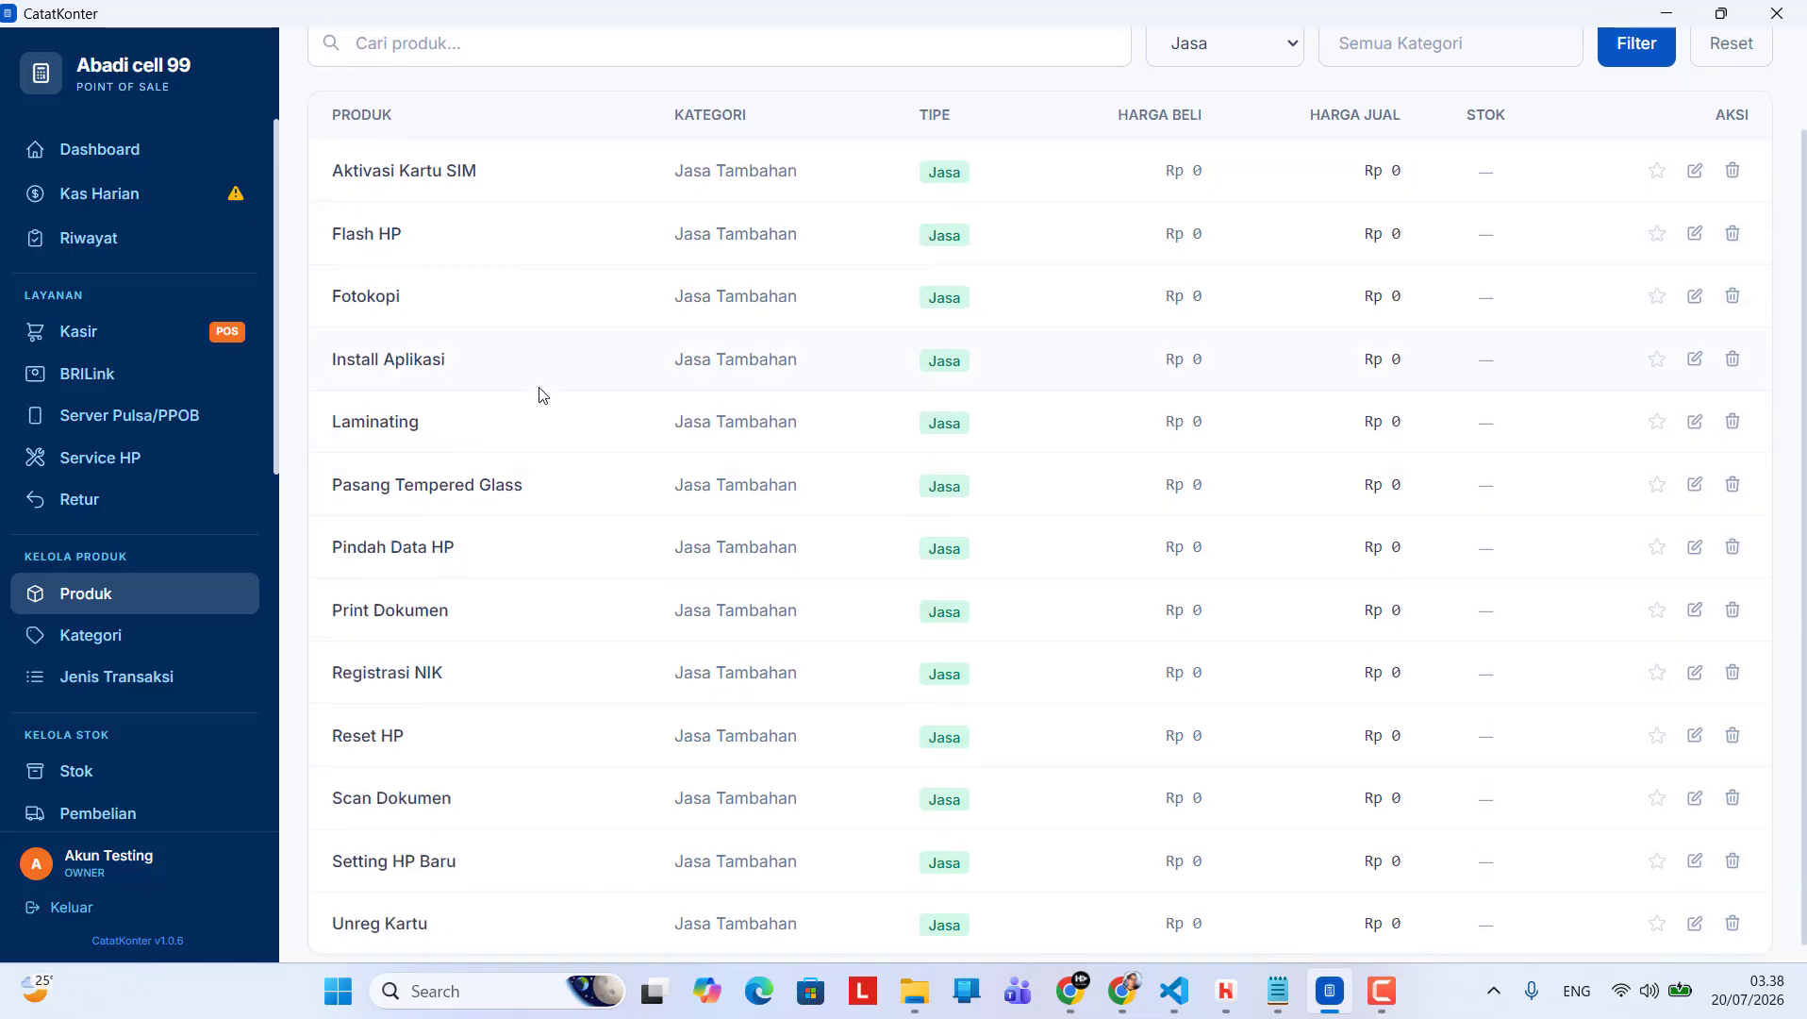
pyautogui.scroll(-1, 528, 401)
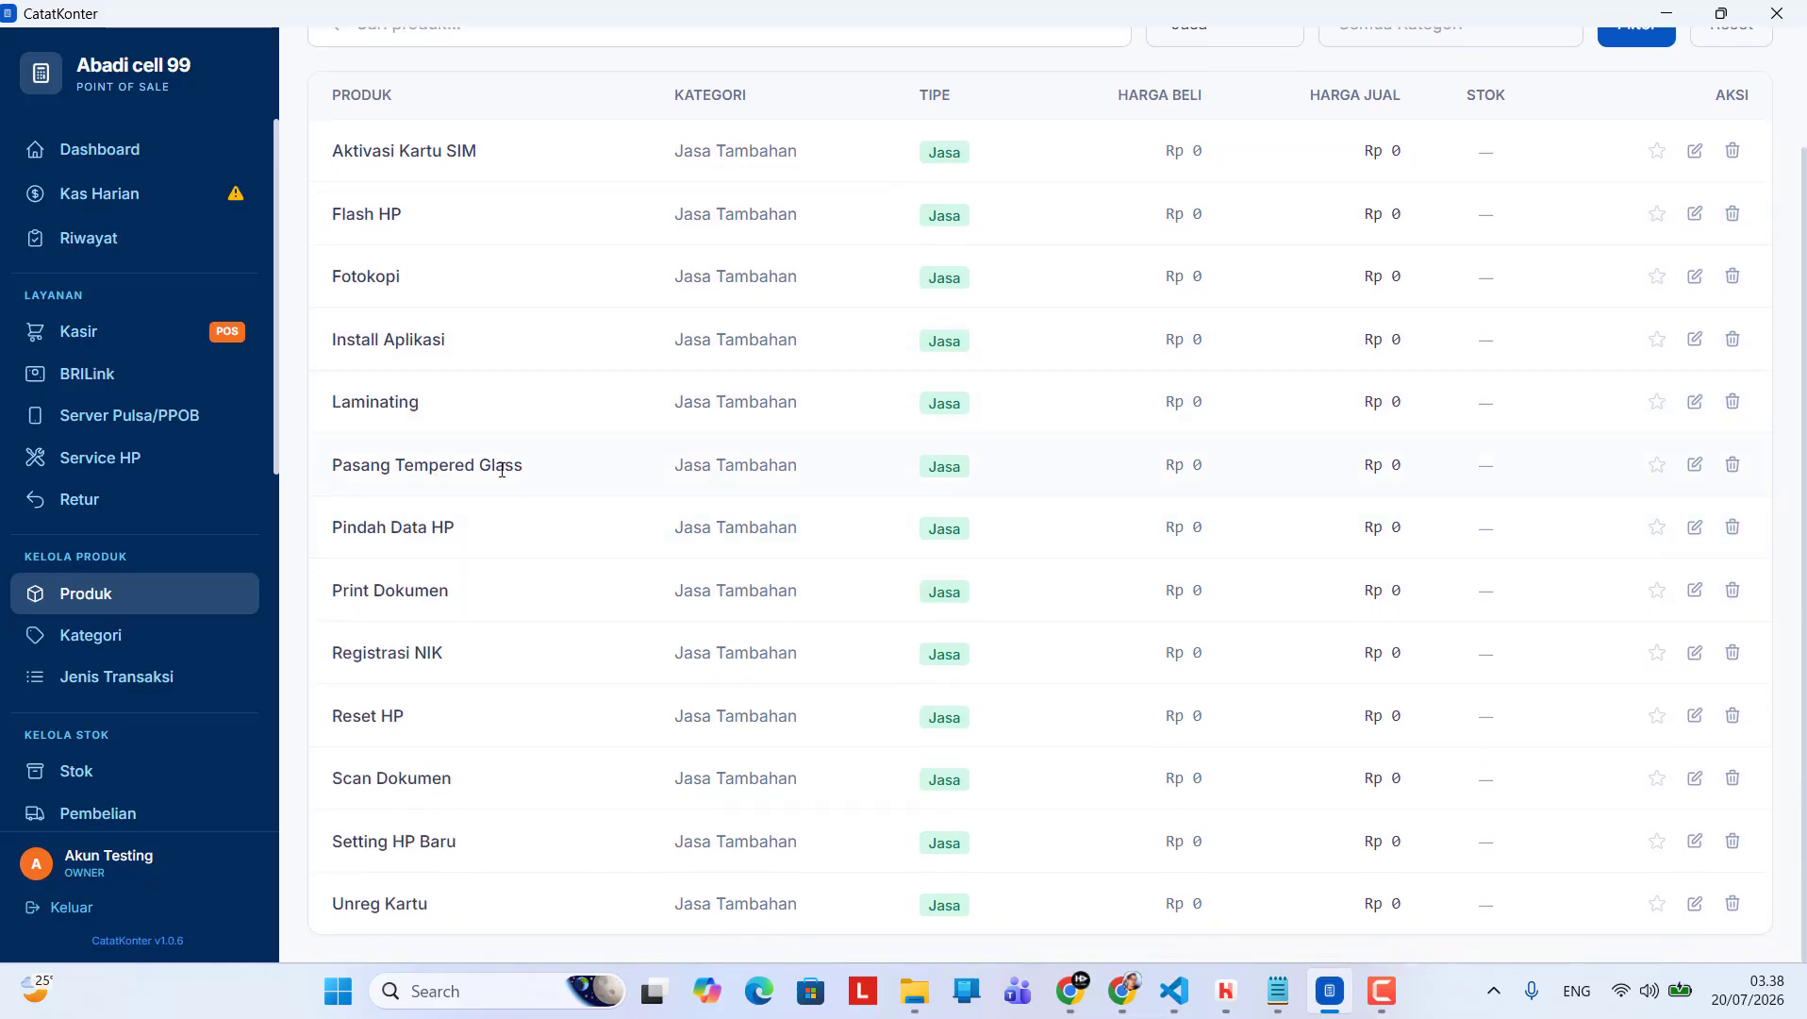
pyautogui.scroll(1, 555, 480)
pyautogui.scroll(-1, 490, 589)
pyautogui.scroll(1, 457, 768)
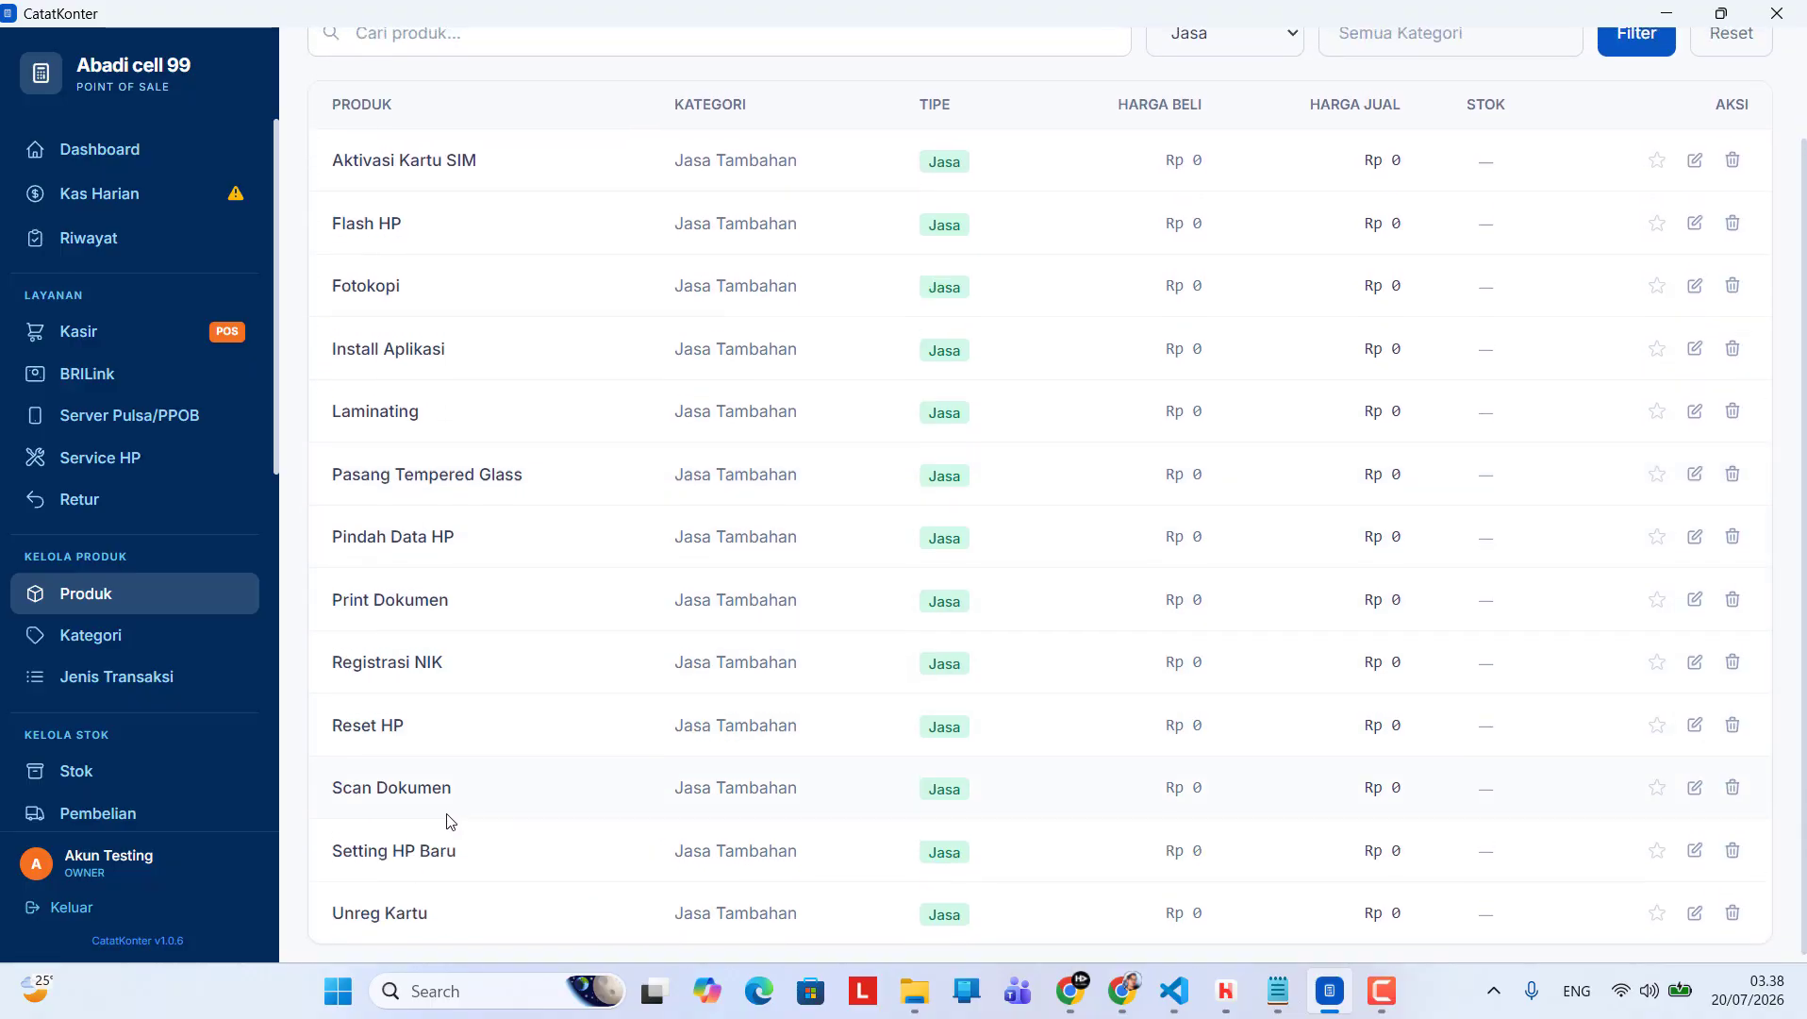
pyautogui.scroll(-1, 453, 764)
pyautogui.scroll(1, 686, 604)
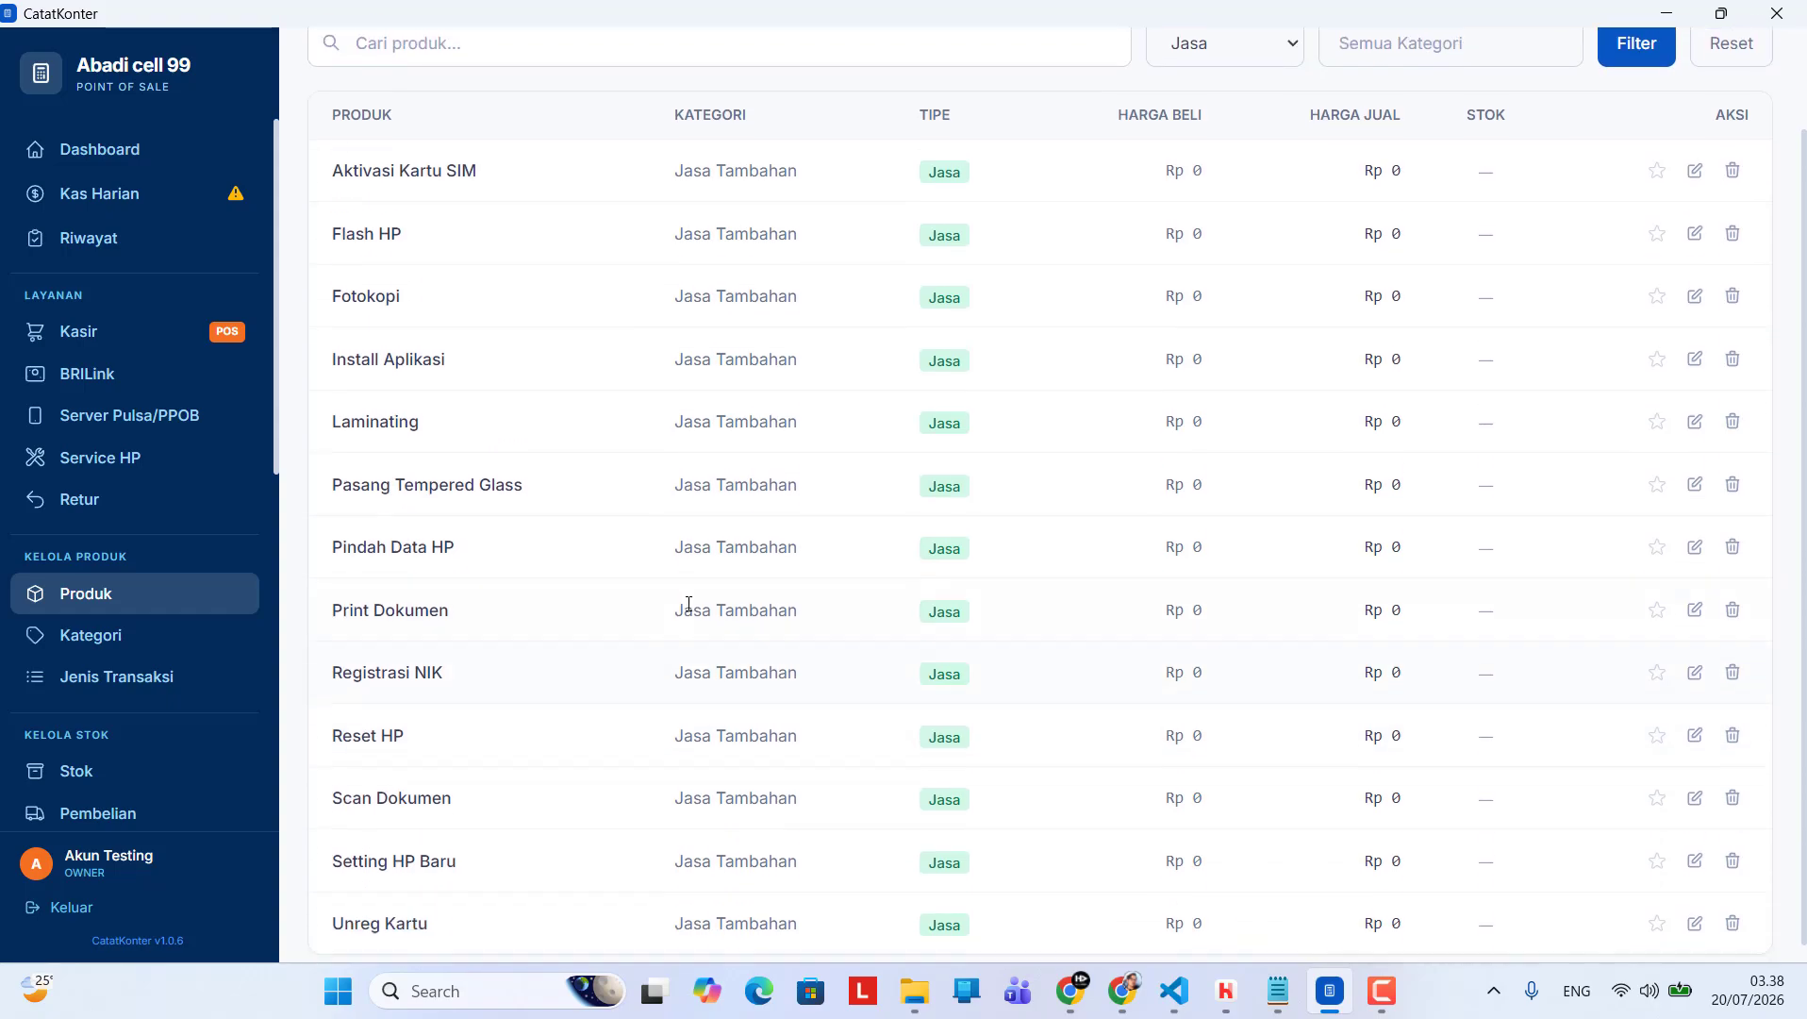
pyautogui.scroll(-1, 849, 509)
# Reset the product list filter to show all product types again
pyautogui.click(1242, 57)
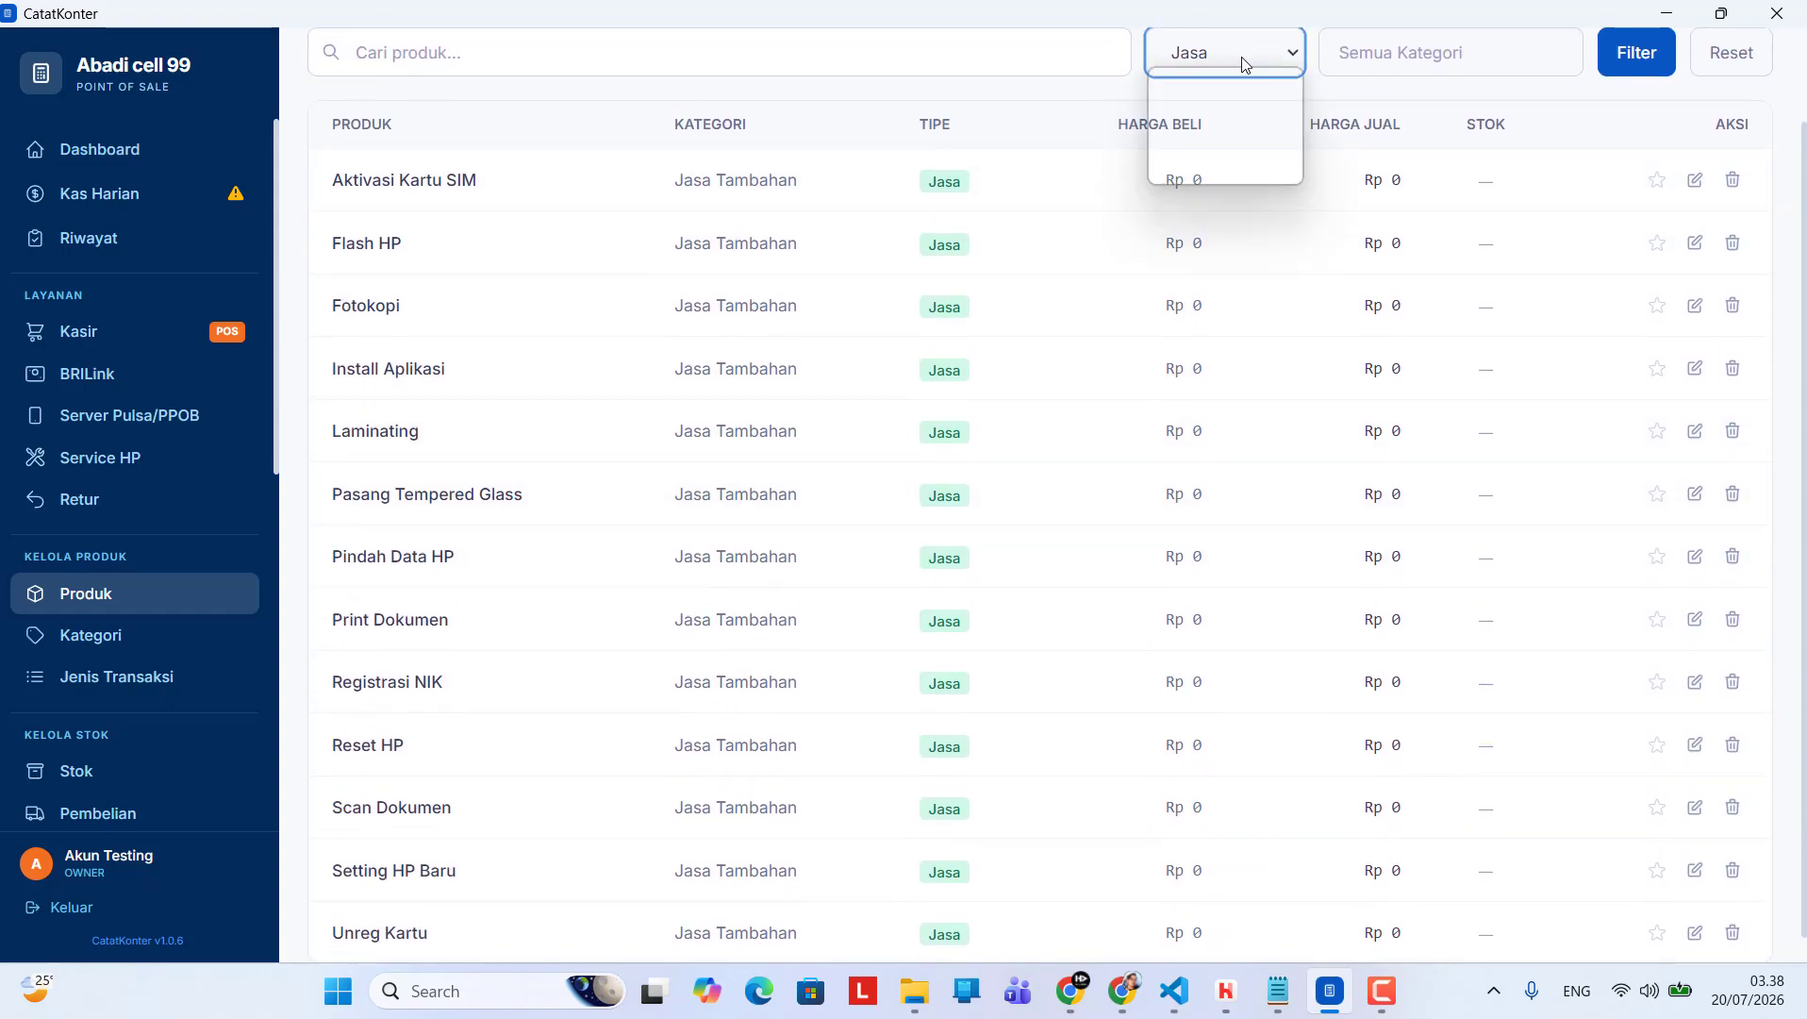
pyautogui.scroll(1, 1280, 276)
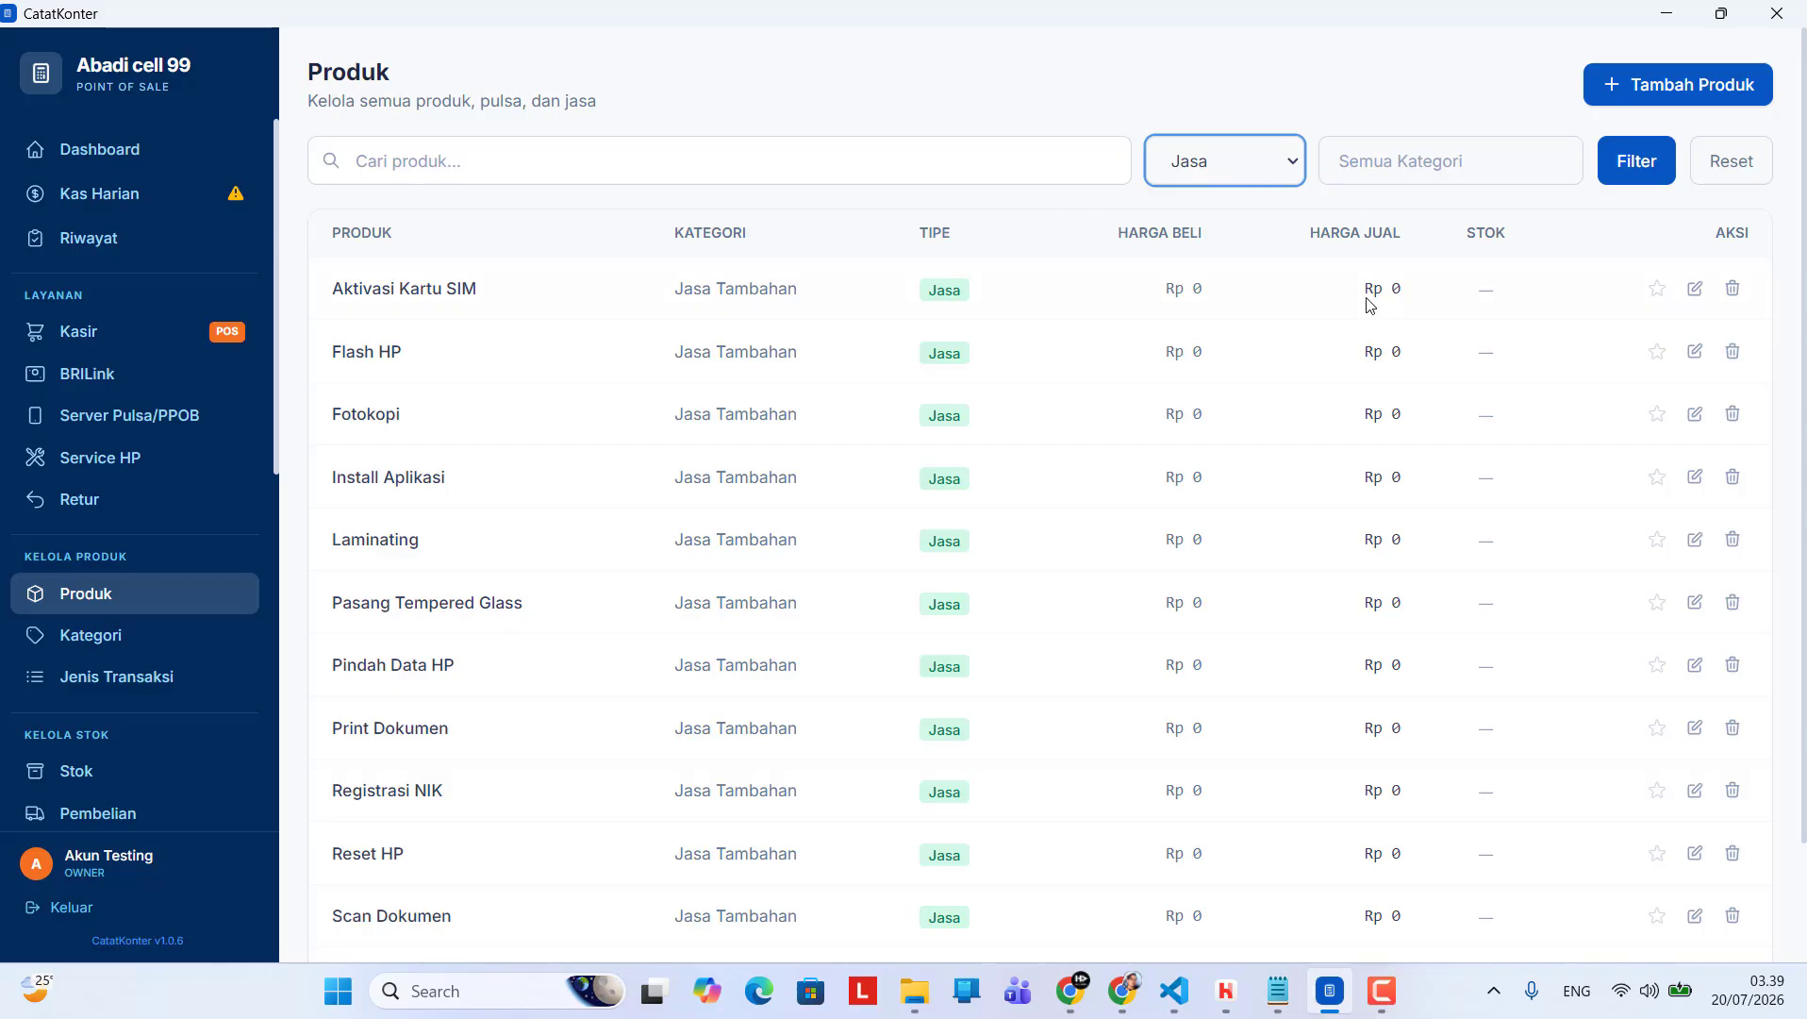
pyautogui.click(1253, 162)
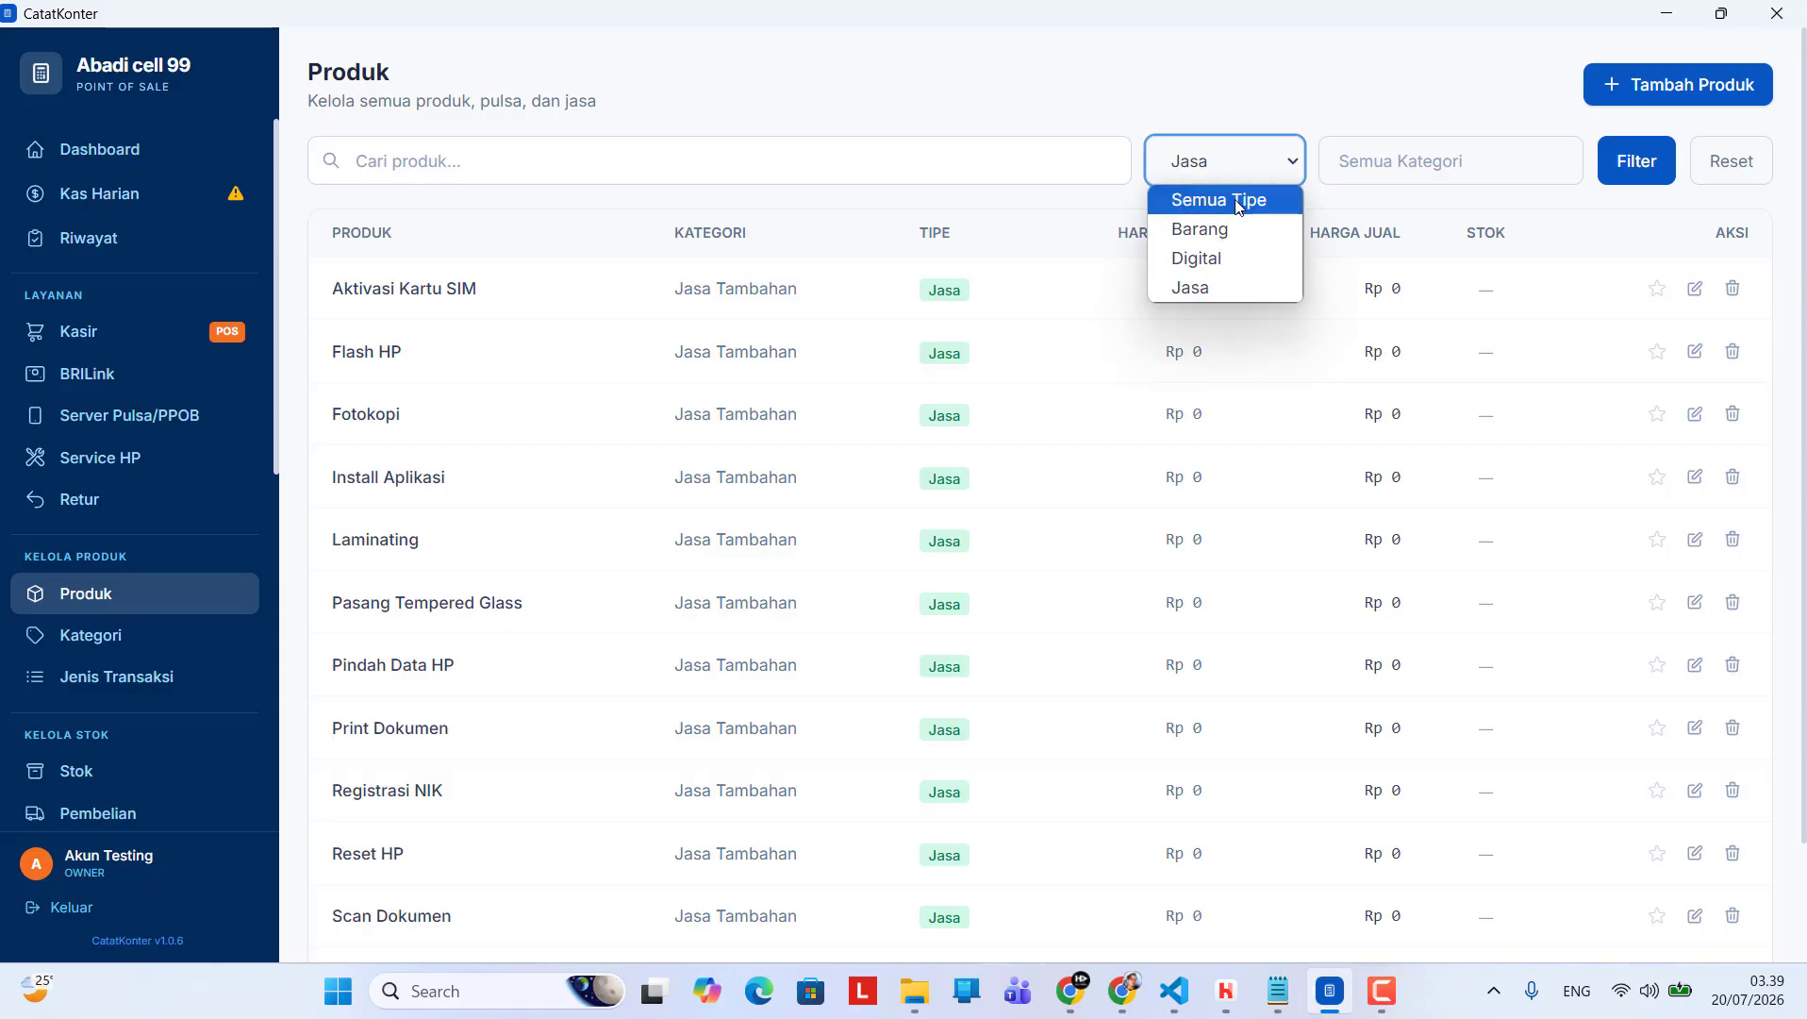
pyautogui.click(1725, 166)
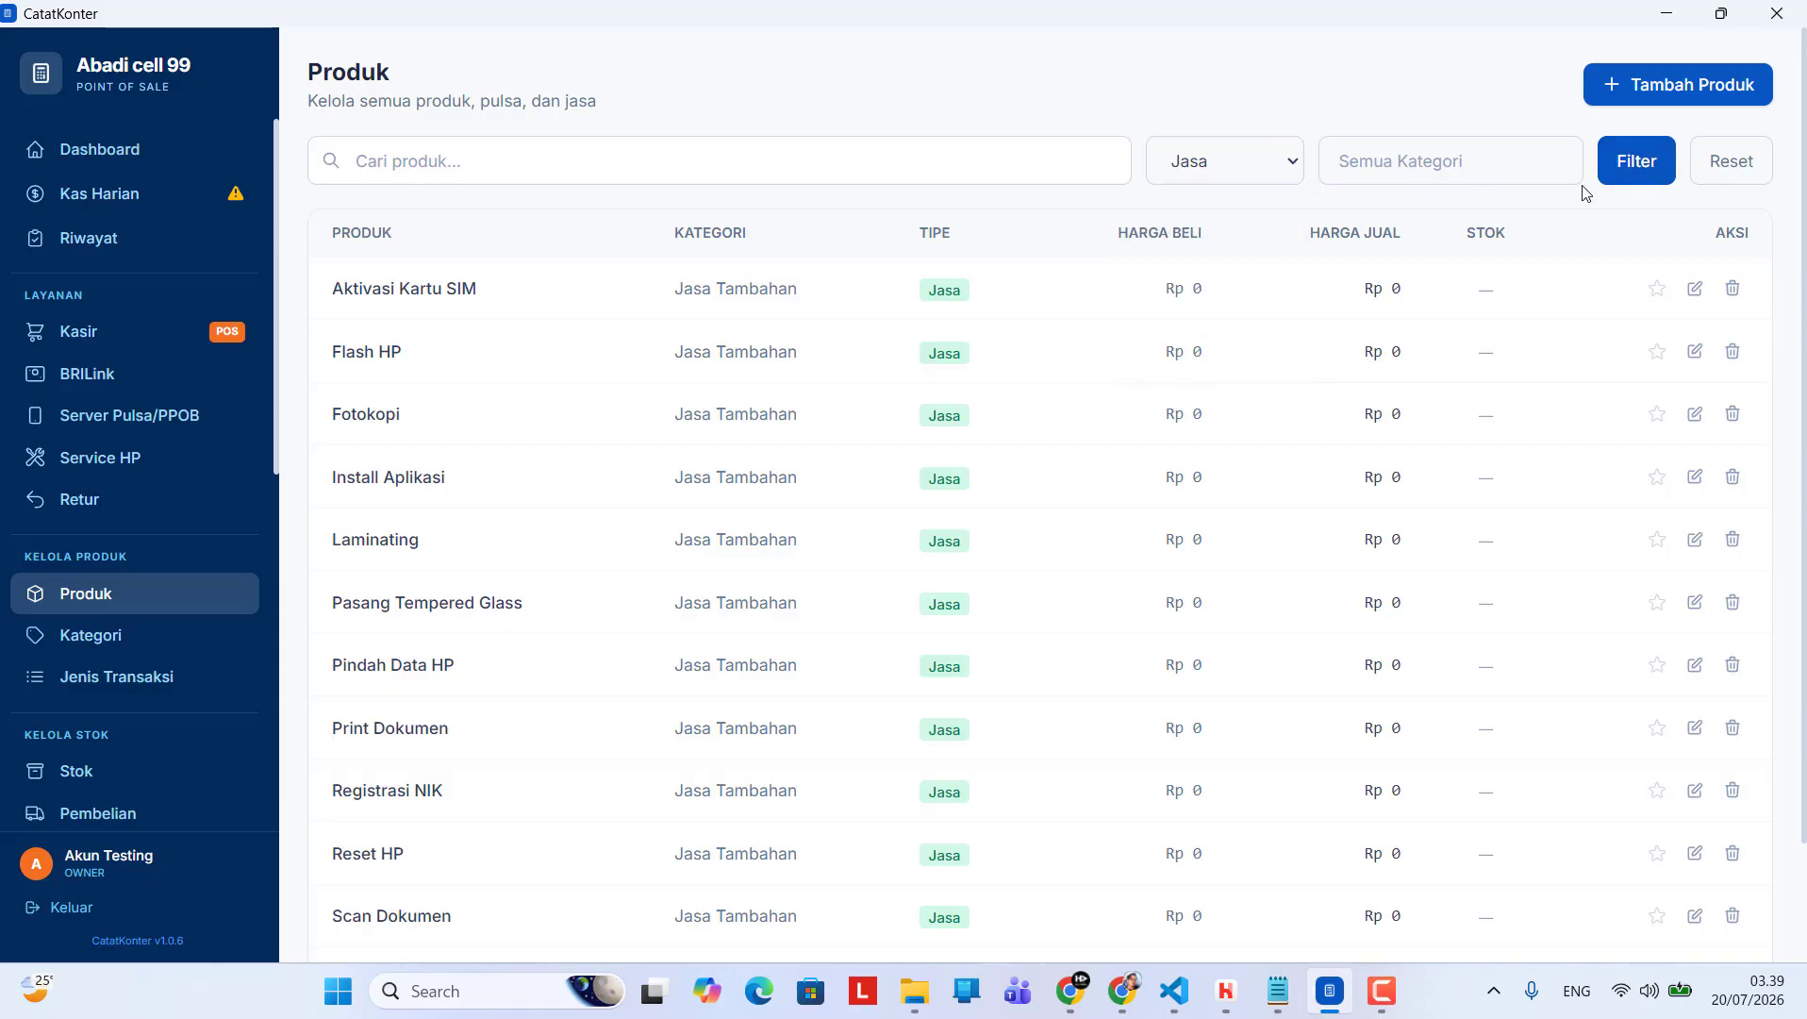
pyautogui.click(1712, 165)
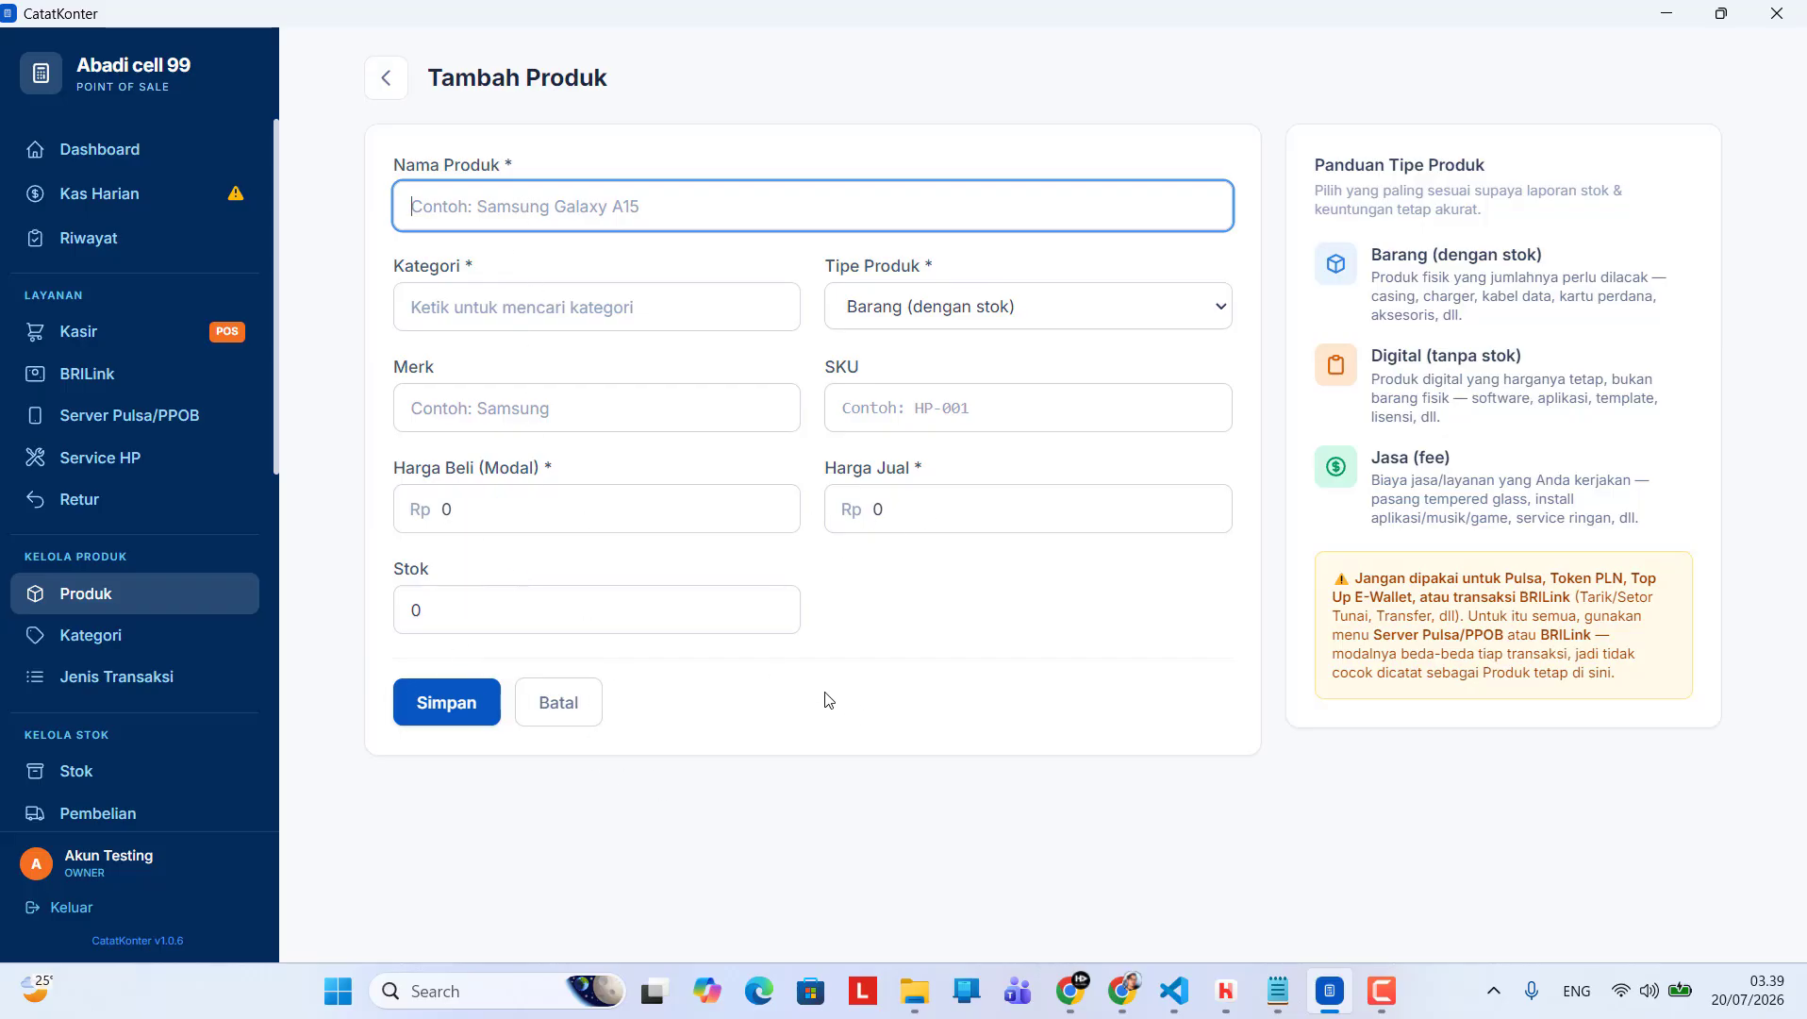
# View the product type options in the new product form and return to the product list
pyautogui.click(1007, 315)
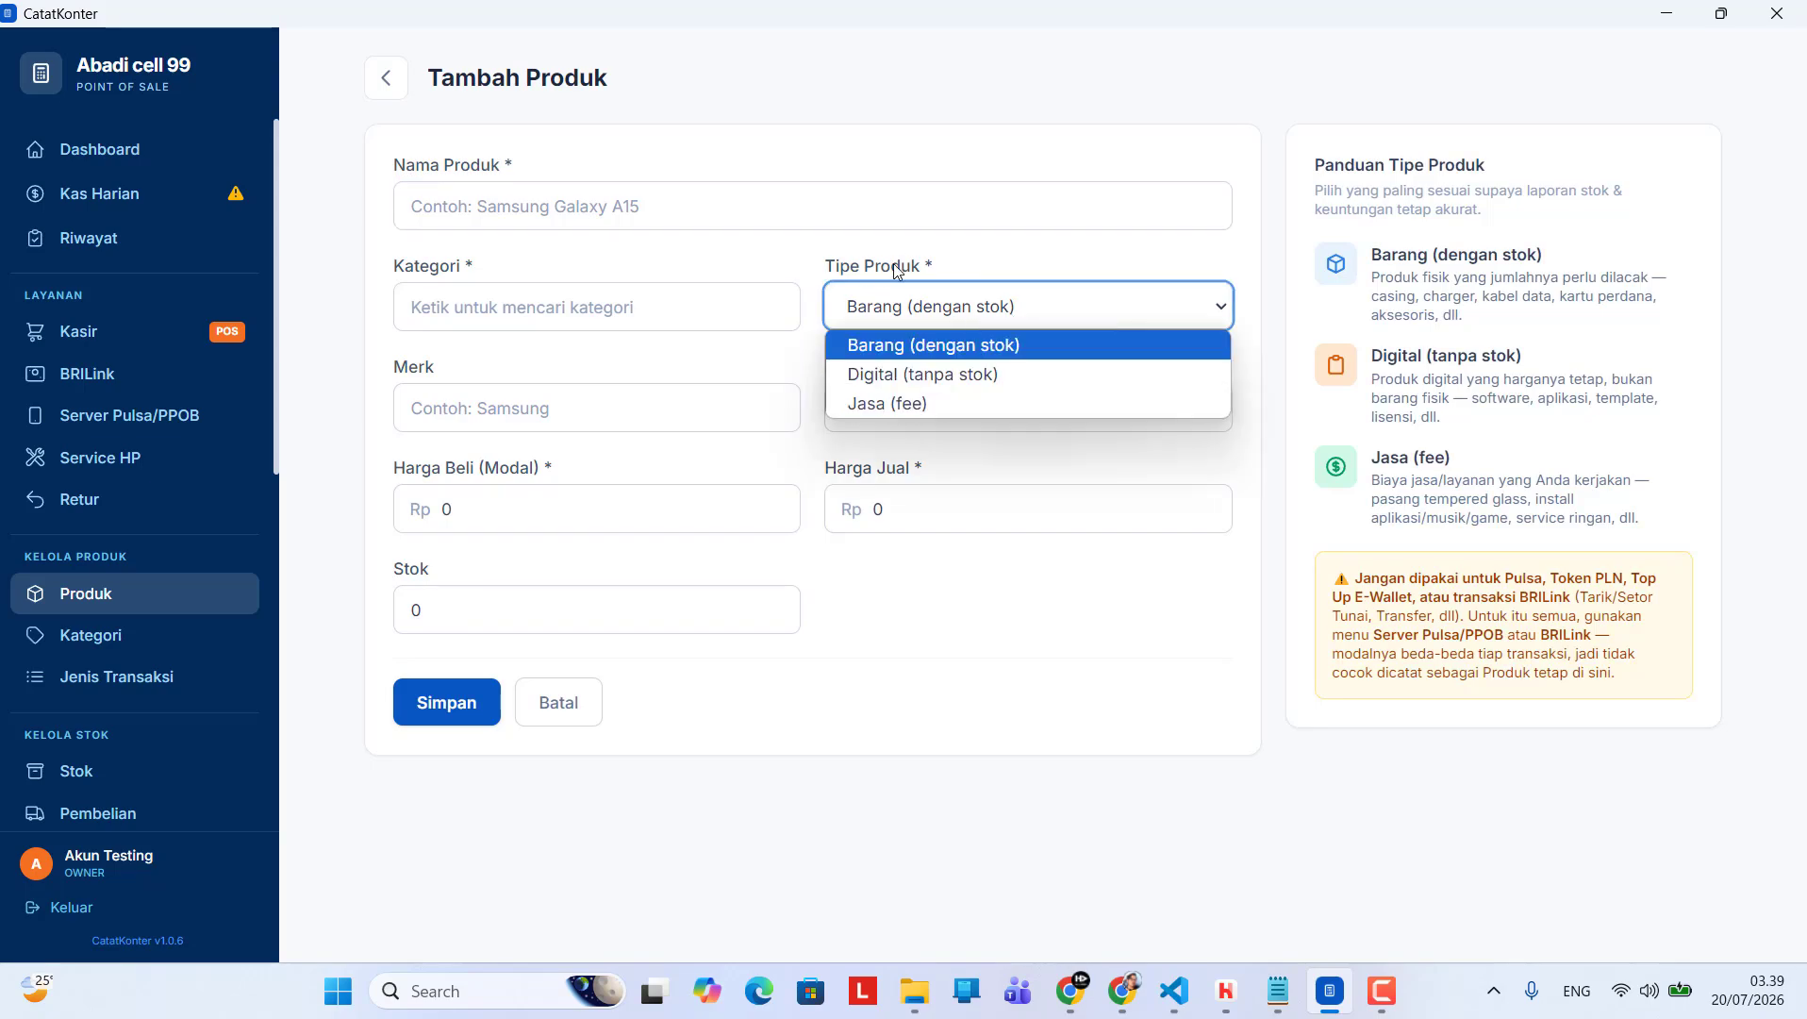
pyautogui.click(394, 83)
pyautogui.click(394, 90)
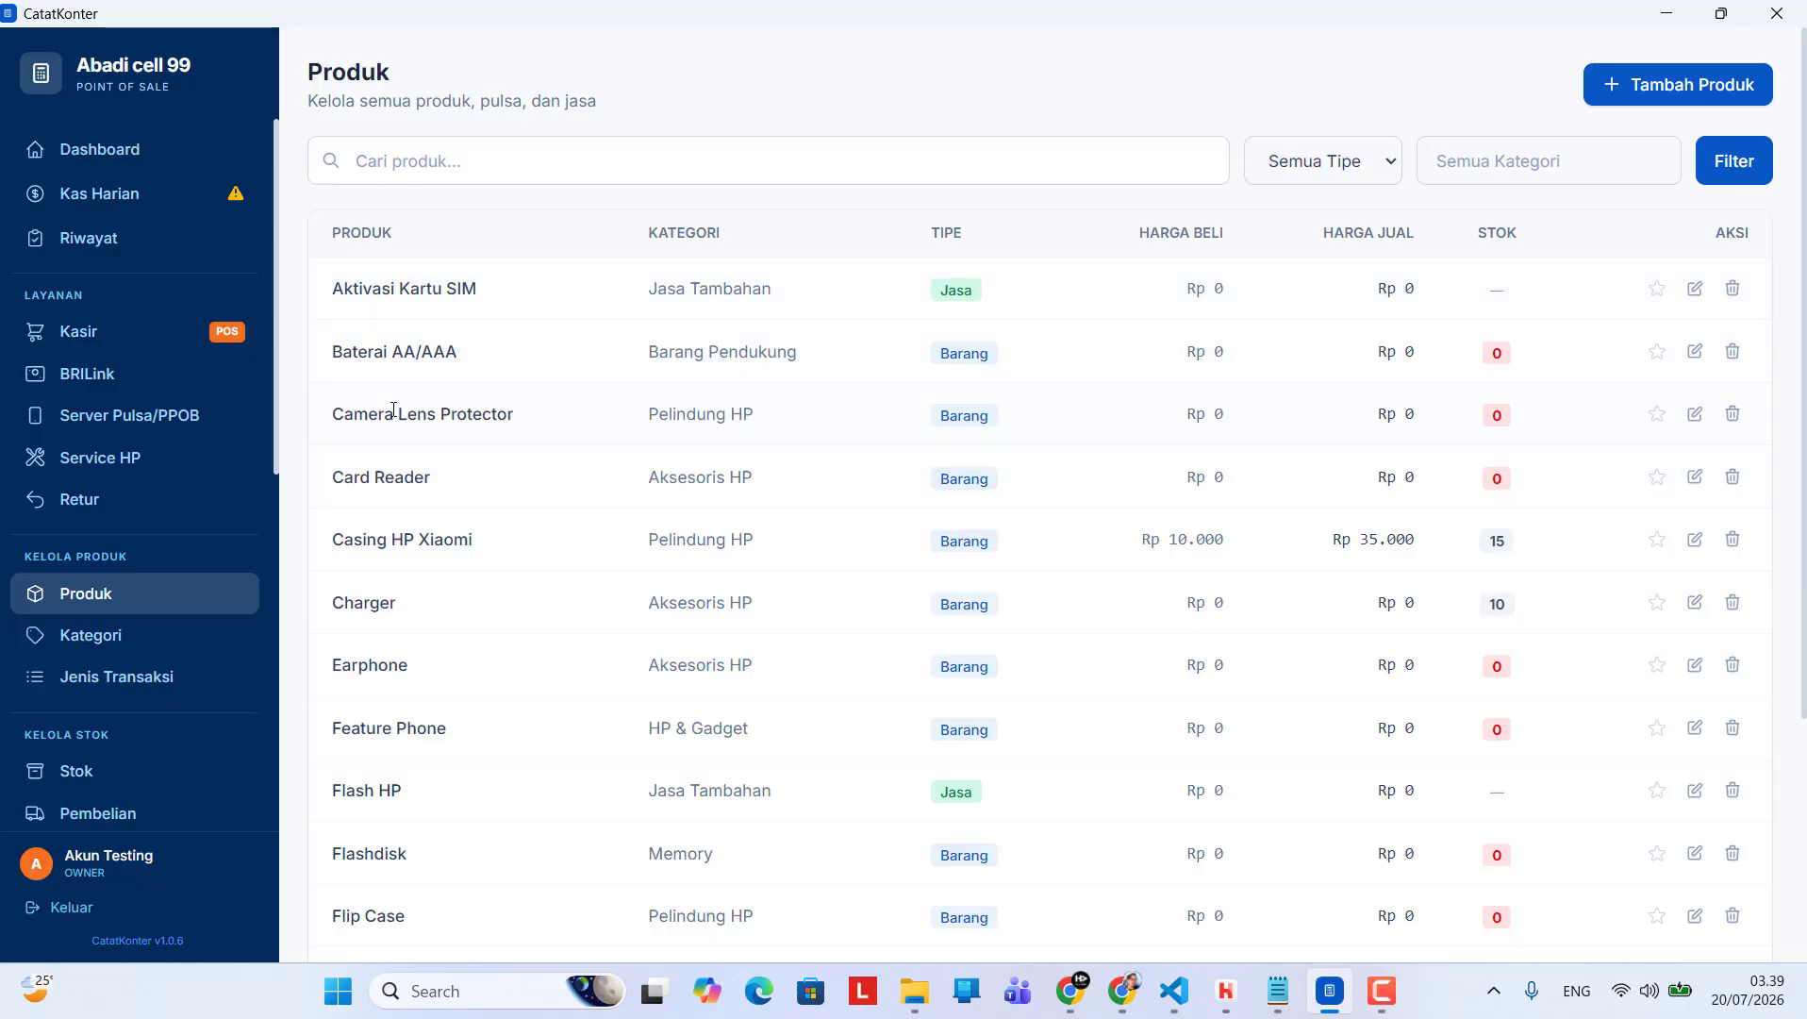
# Filter the product list to show only products of type Barang
pyautogui.click(1314, 162)
pyautogui.click(1283, 226)
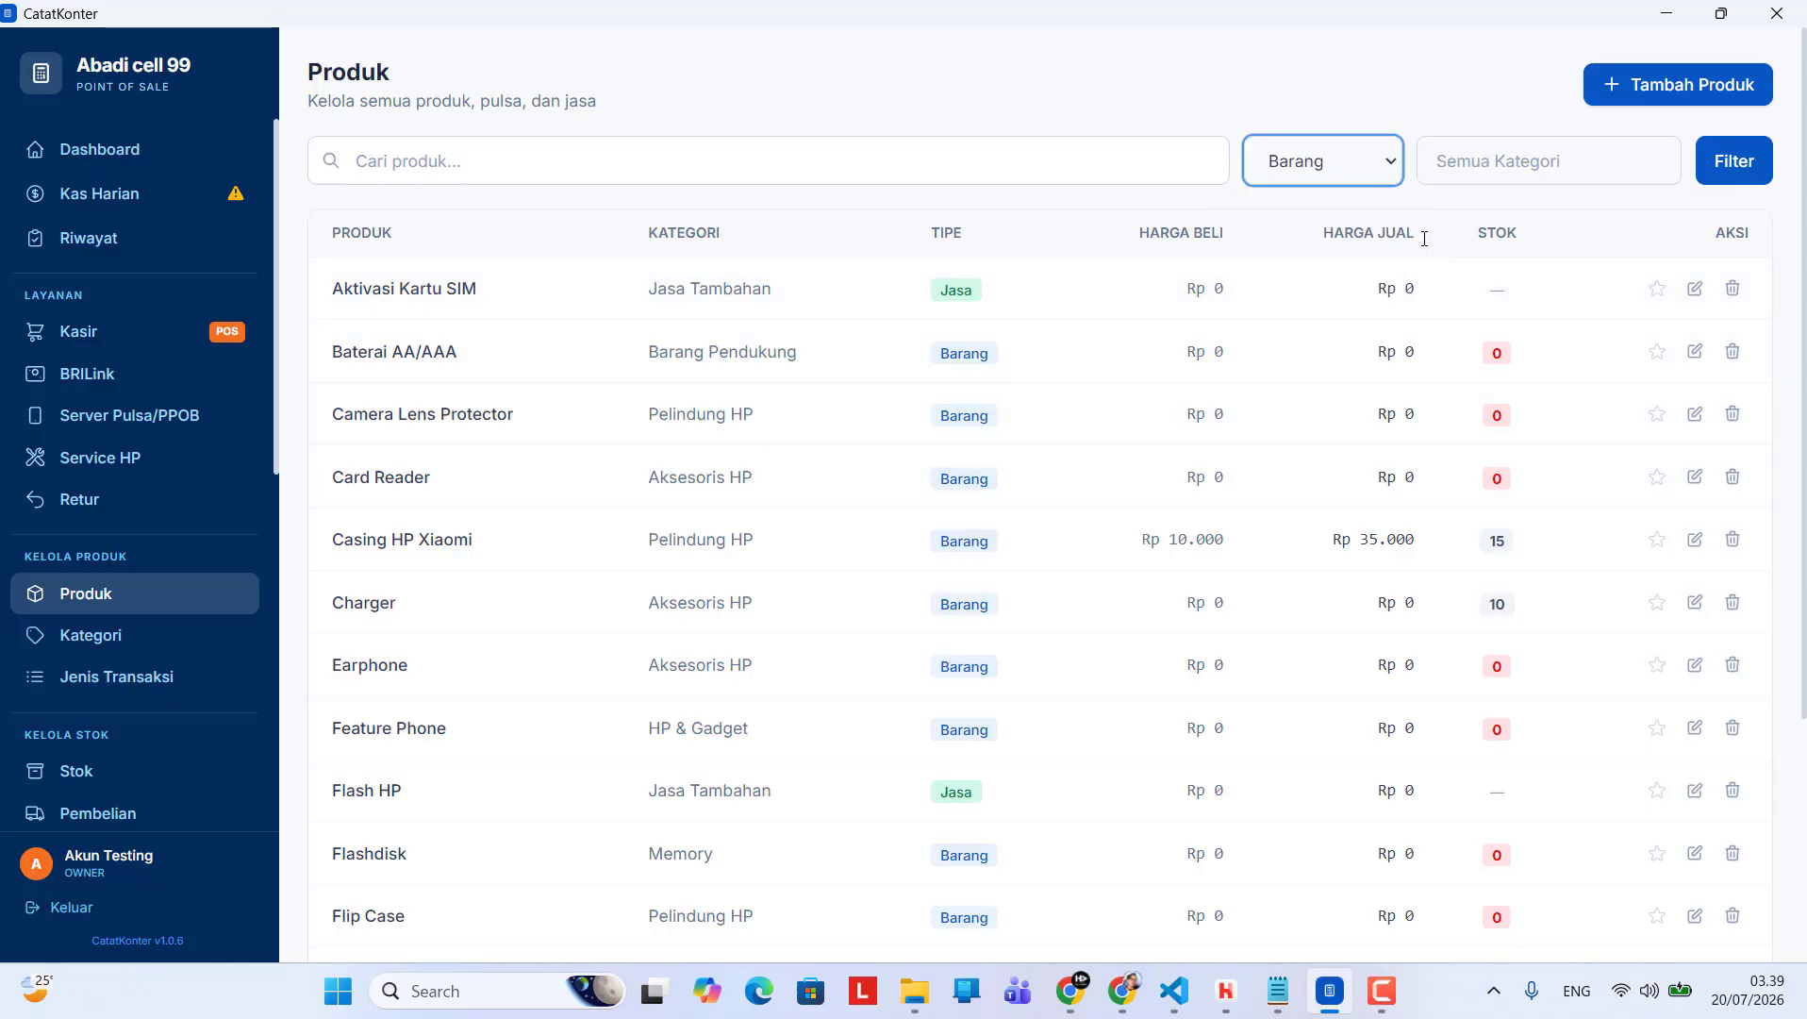
pyautogui.click(1734, 175)
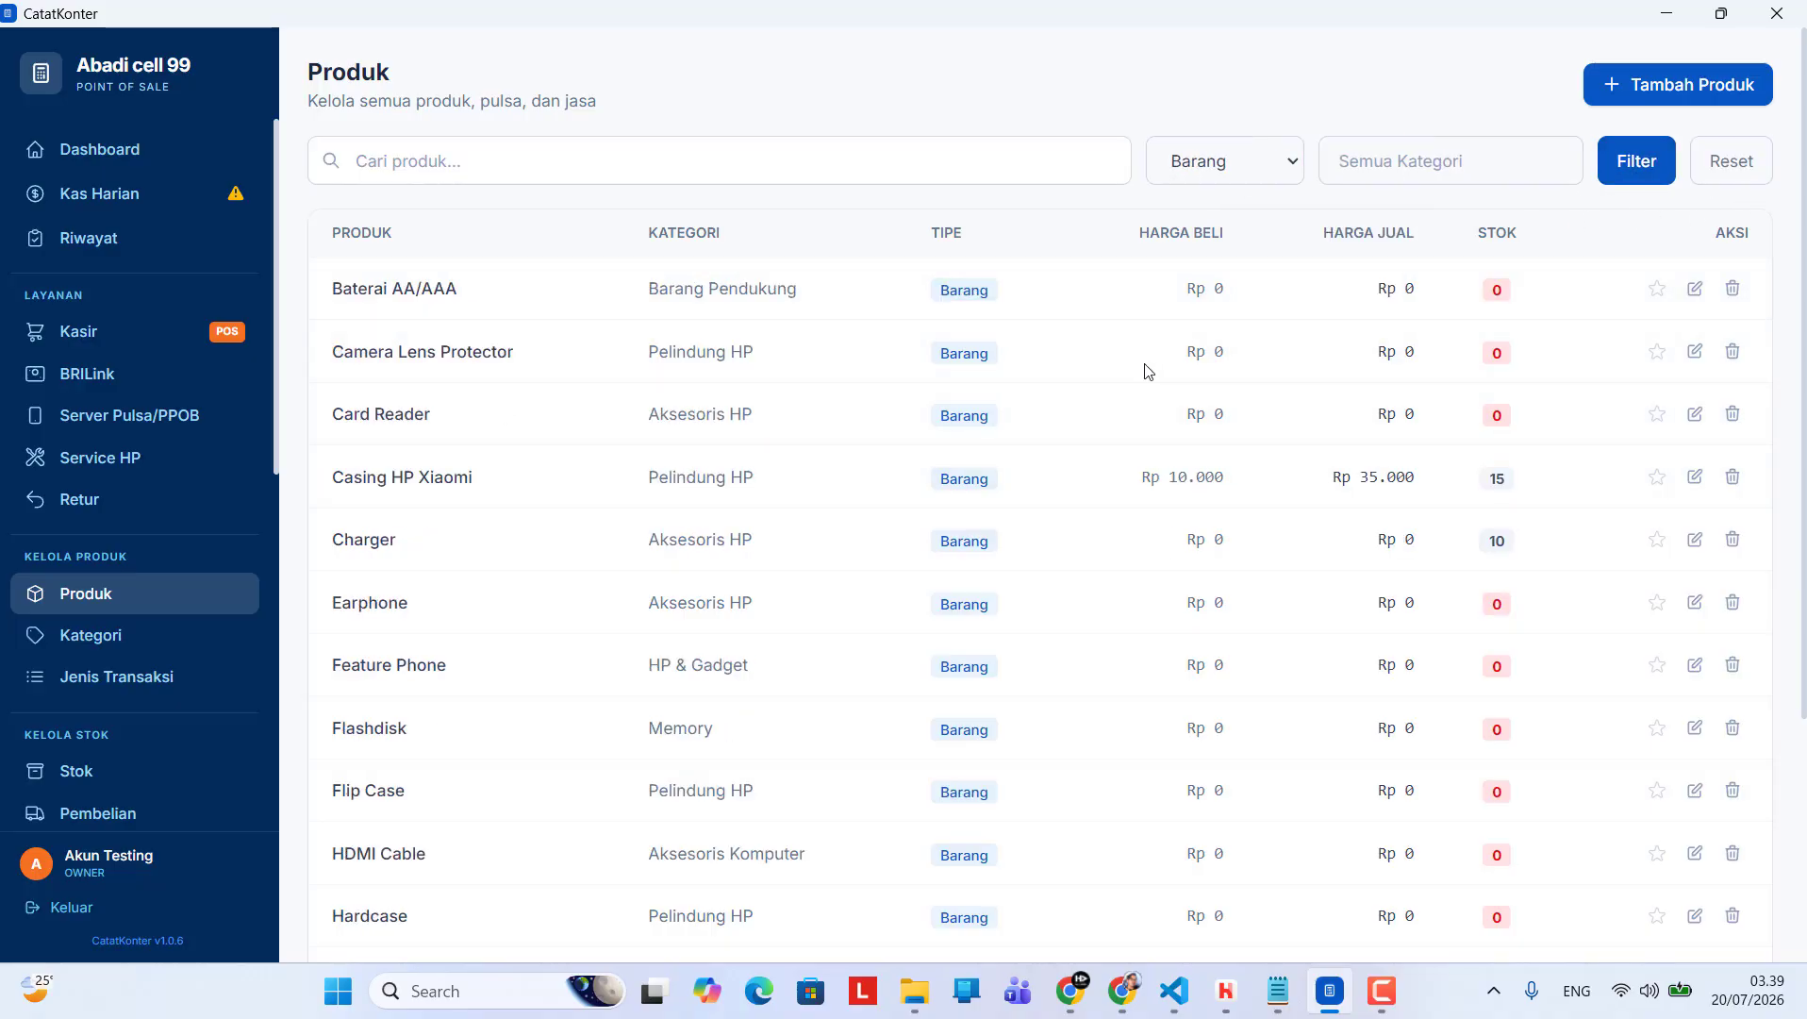
# Look through the physical products in the filtered Barang list
pyautogui.scroll(-4, 1355, 560)
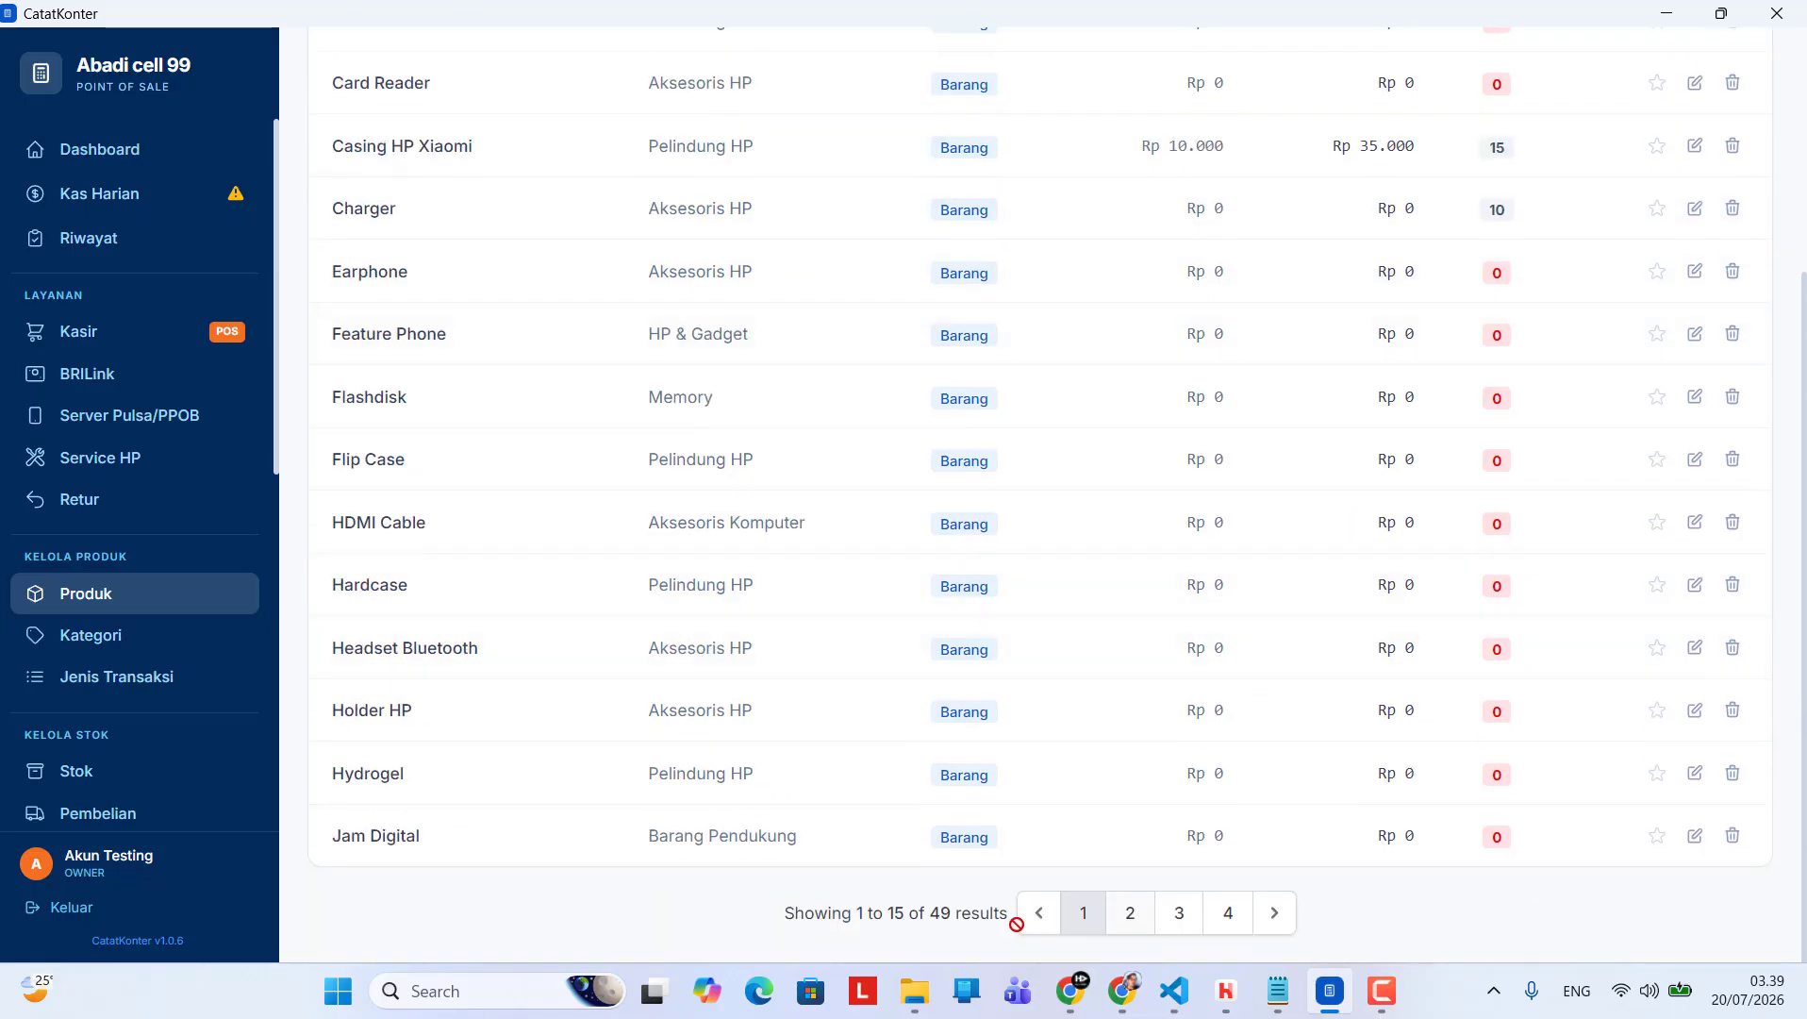
pyautogui.scroll(3, 427, 742)
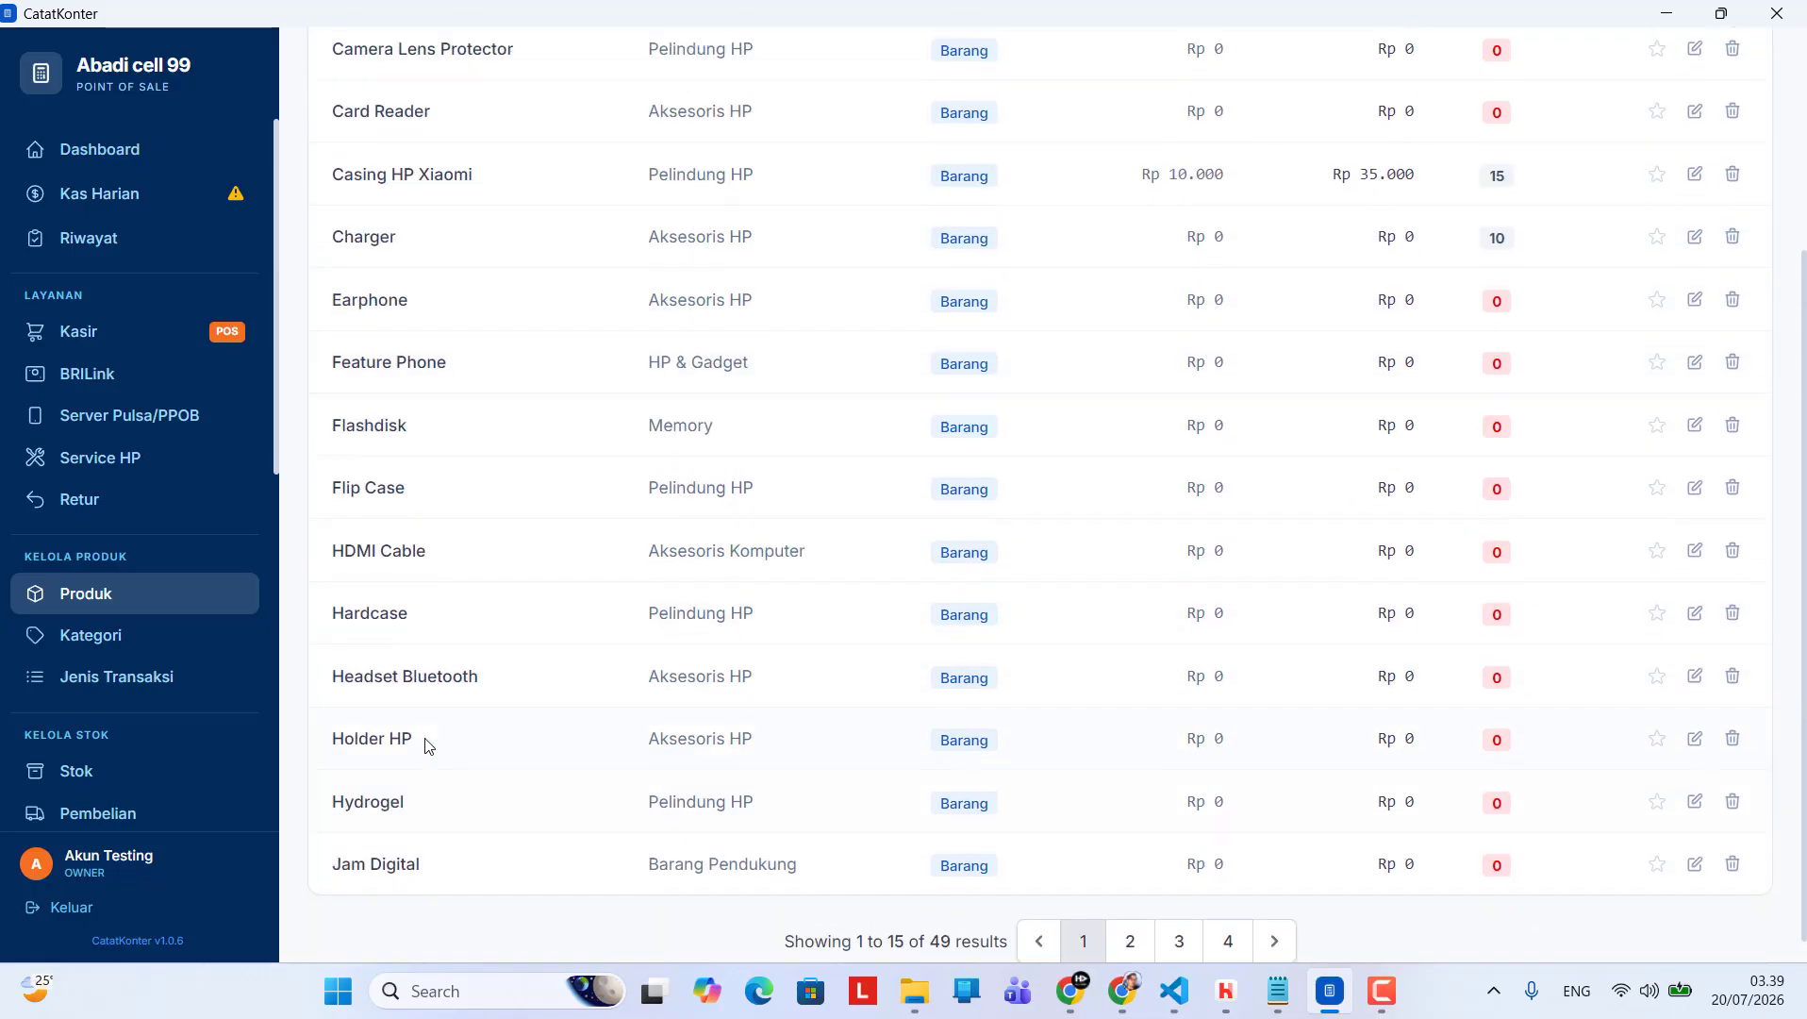
pyautogui.scroll(-2, 692, 592)
pyautogui.scroll(-2, 689, 591)
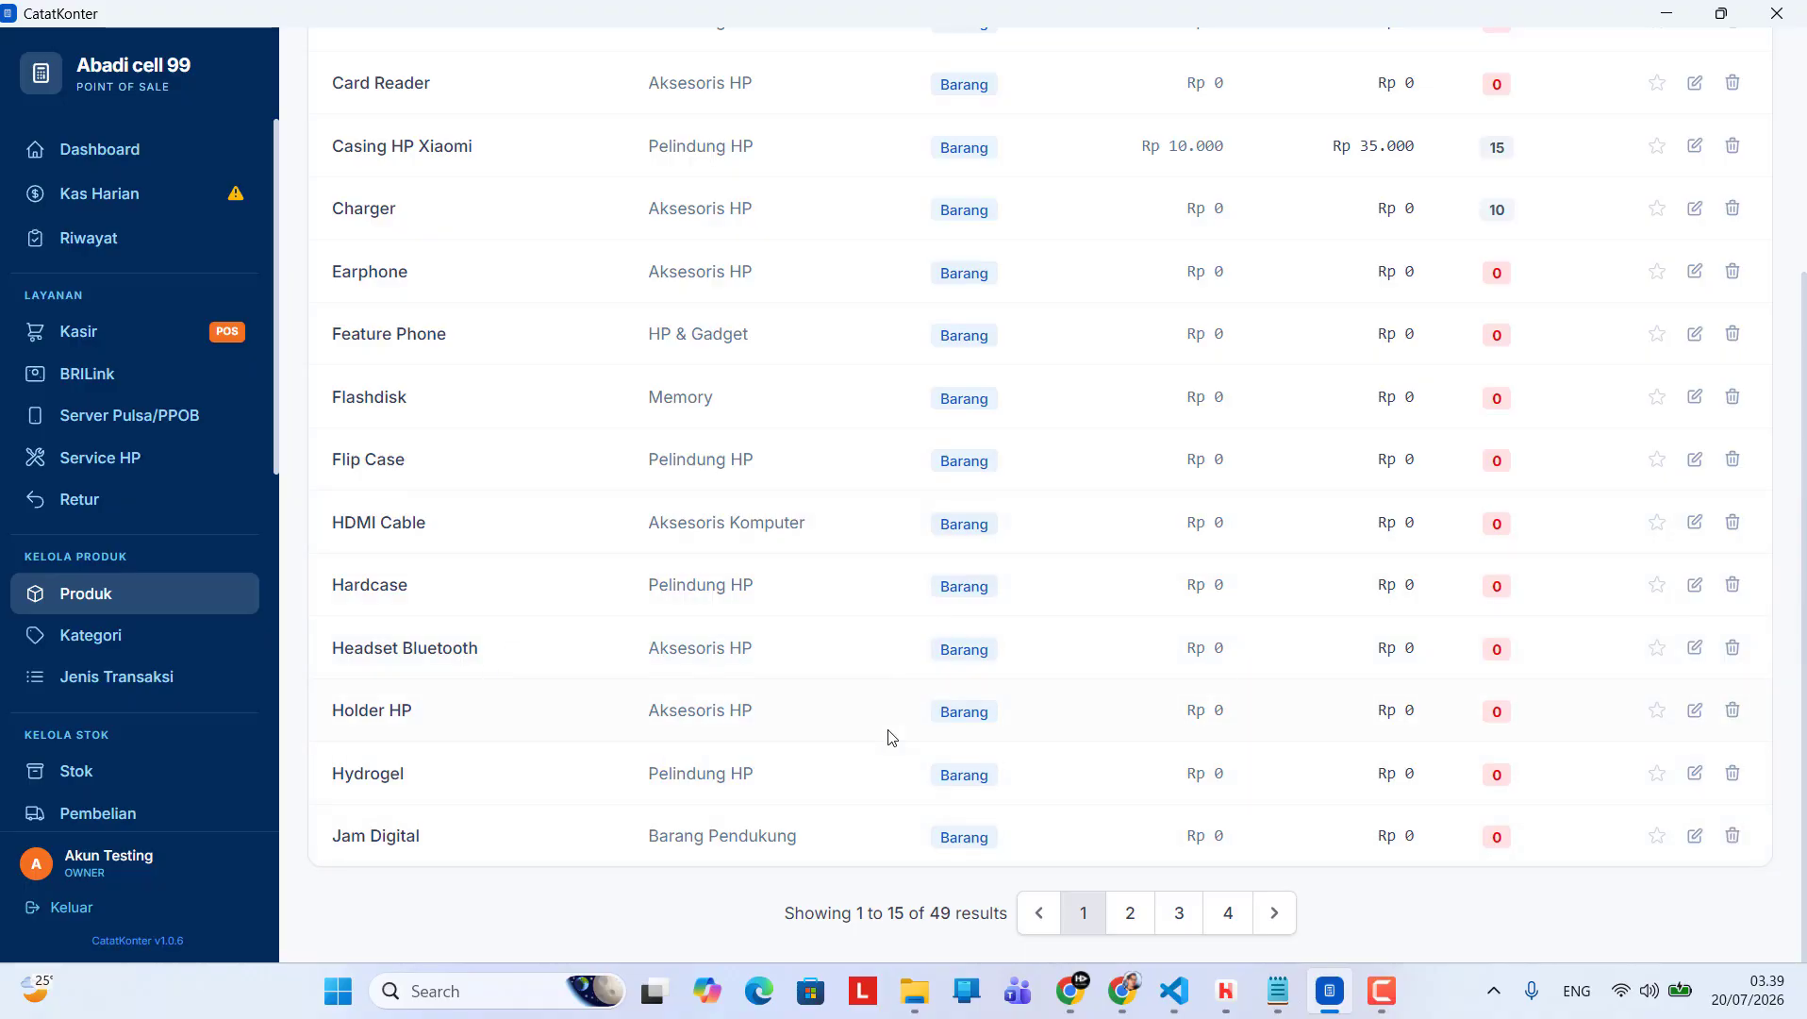
pyautogui.scroll(3, 1028, 641)
pyautogui.scroll(-3, 1017, 617)
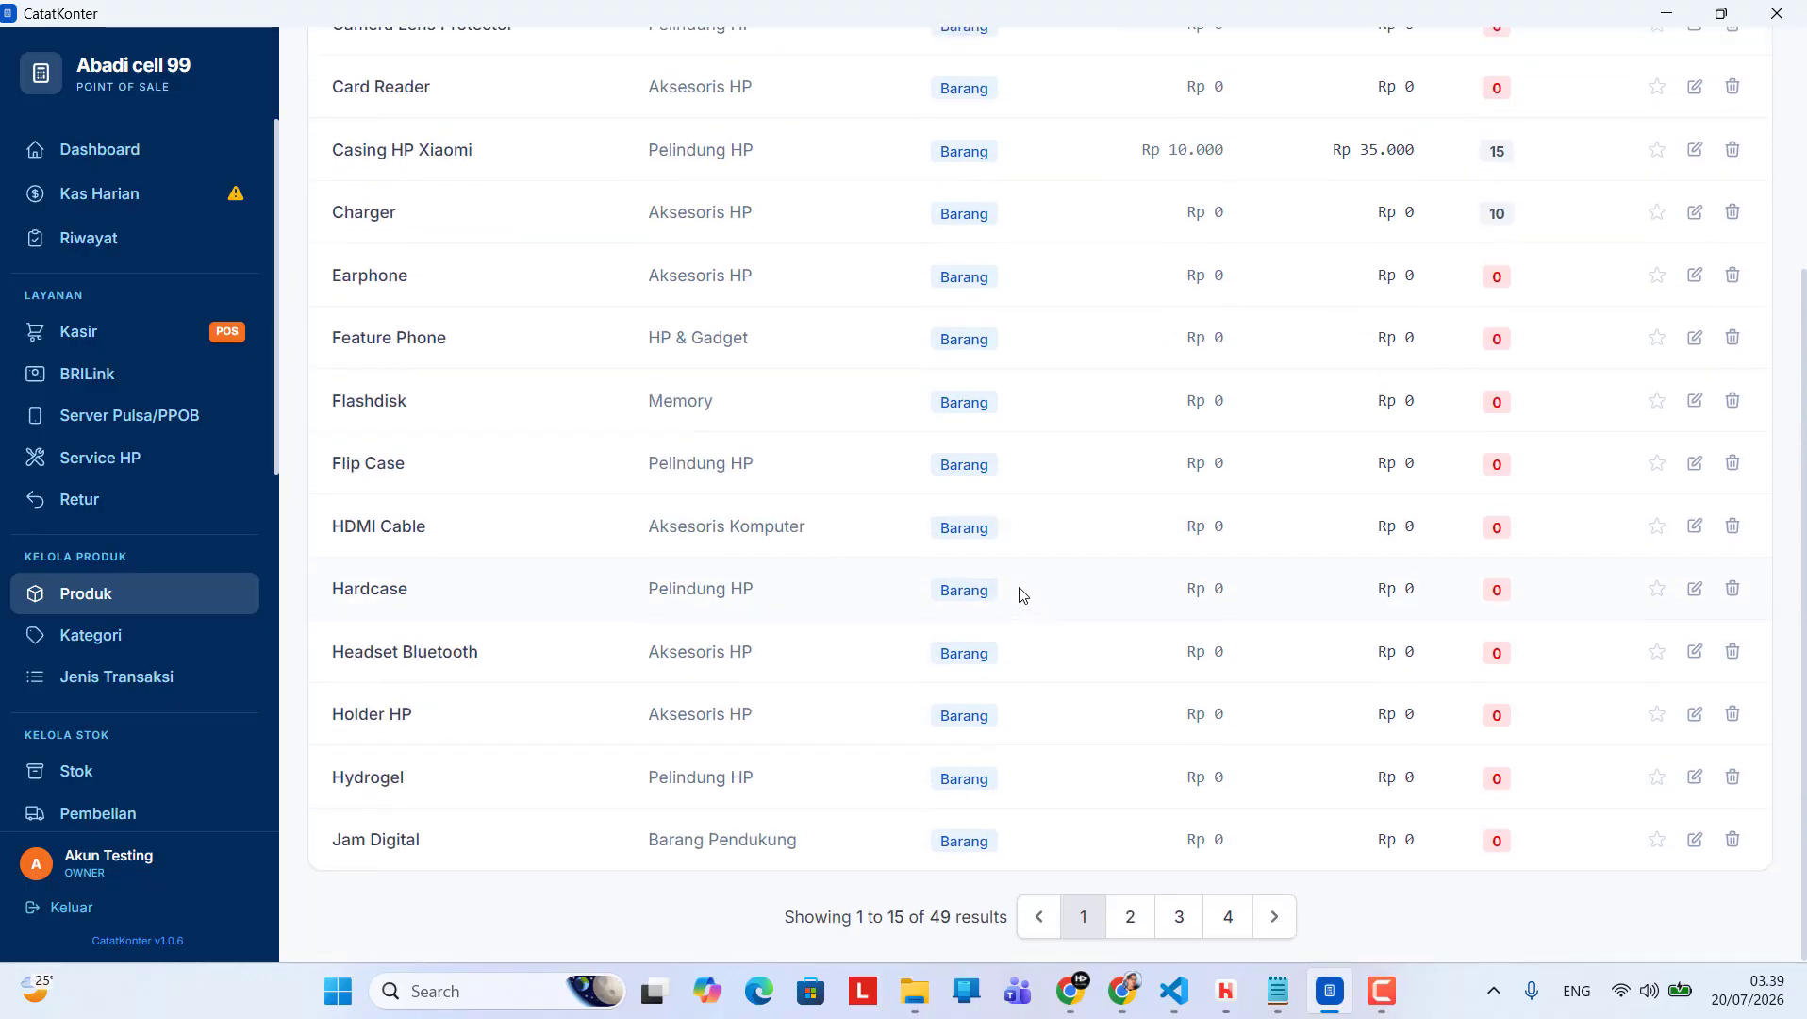
pyautogui.scroll(3, 1017, 617)
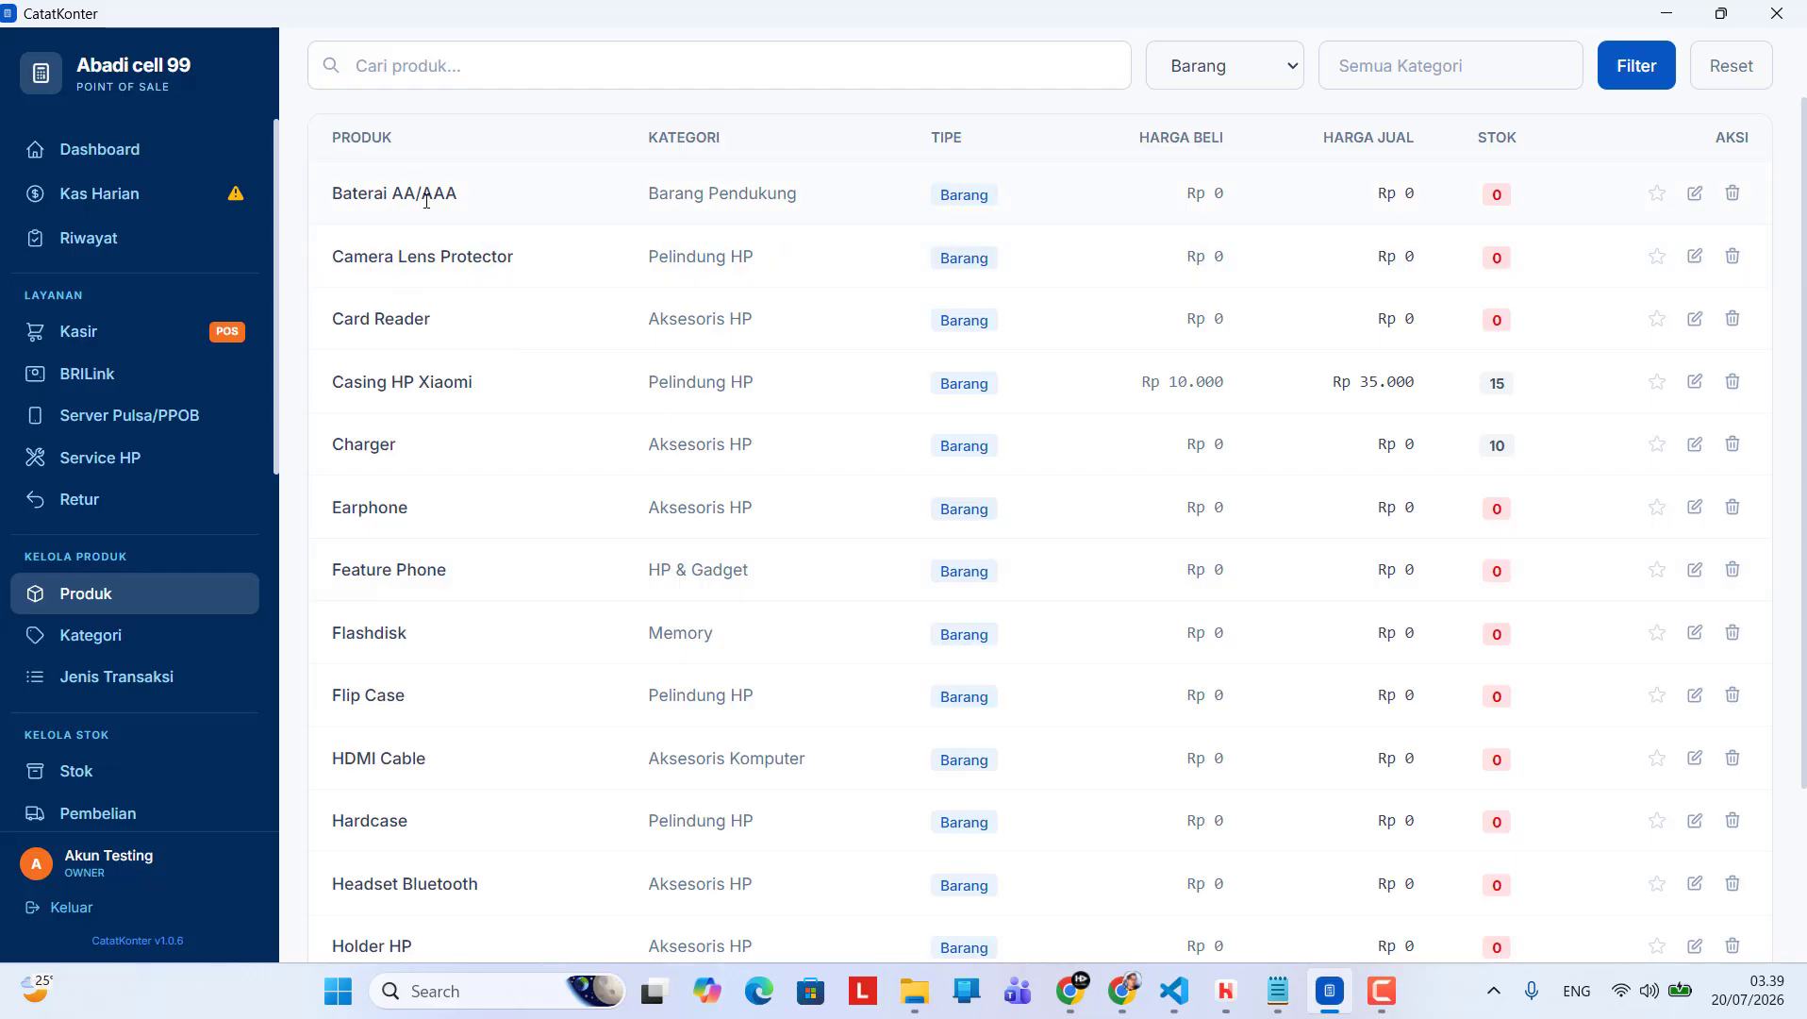
pyautogui.scroll(-1, 415, 204)
pyautogui.scroll(2, 420, 213)
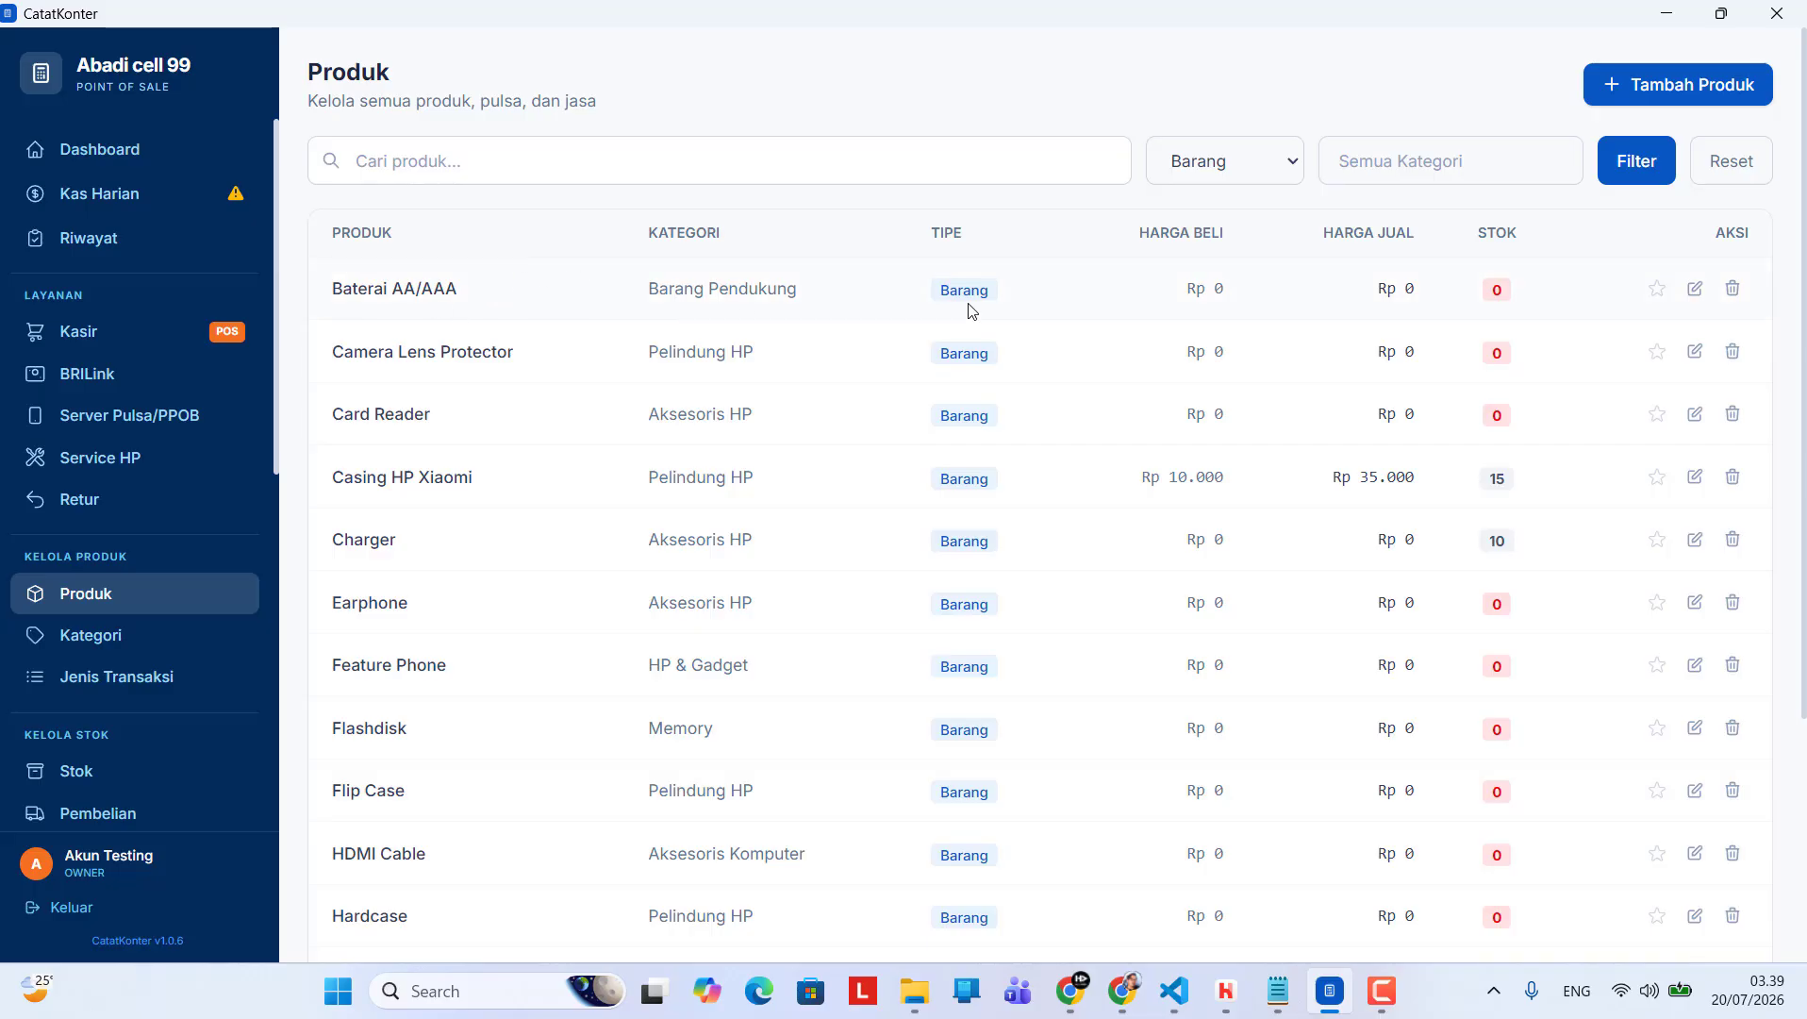
# Open the product Baterai AA/AAA for editing and enter the brand Baterai ABC and the SKU A2
pyautogui.click(1697, 300)
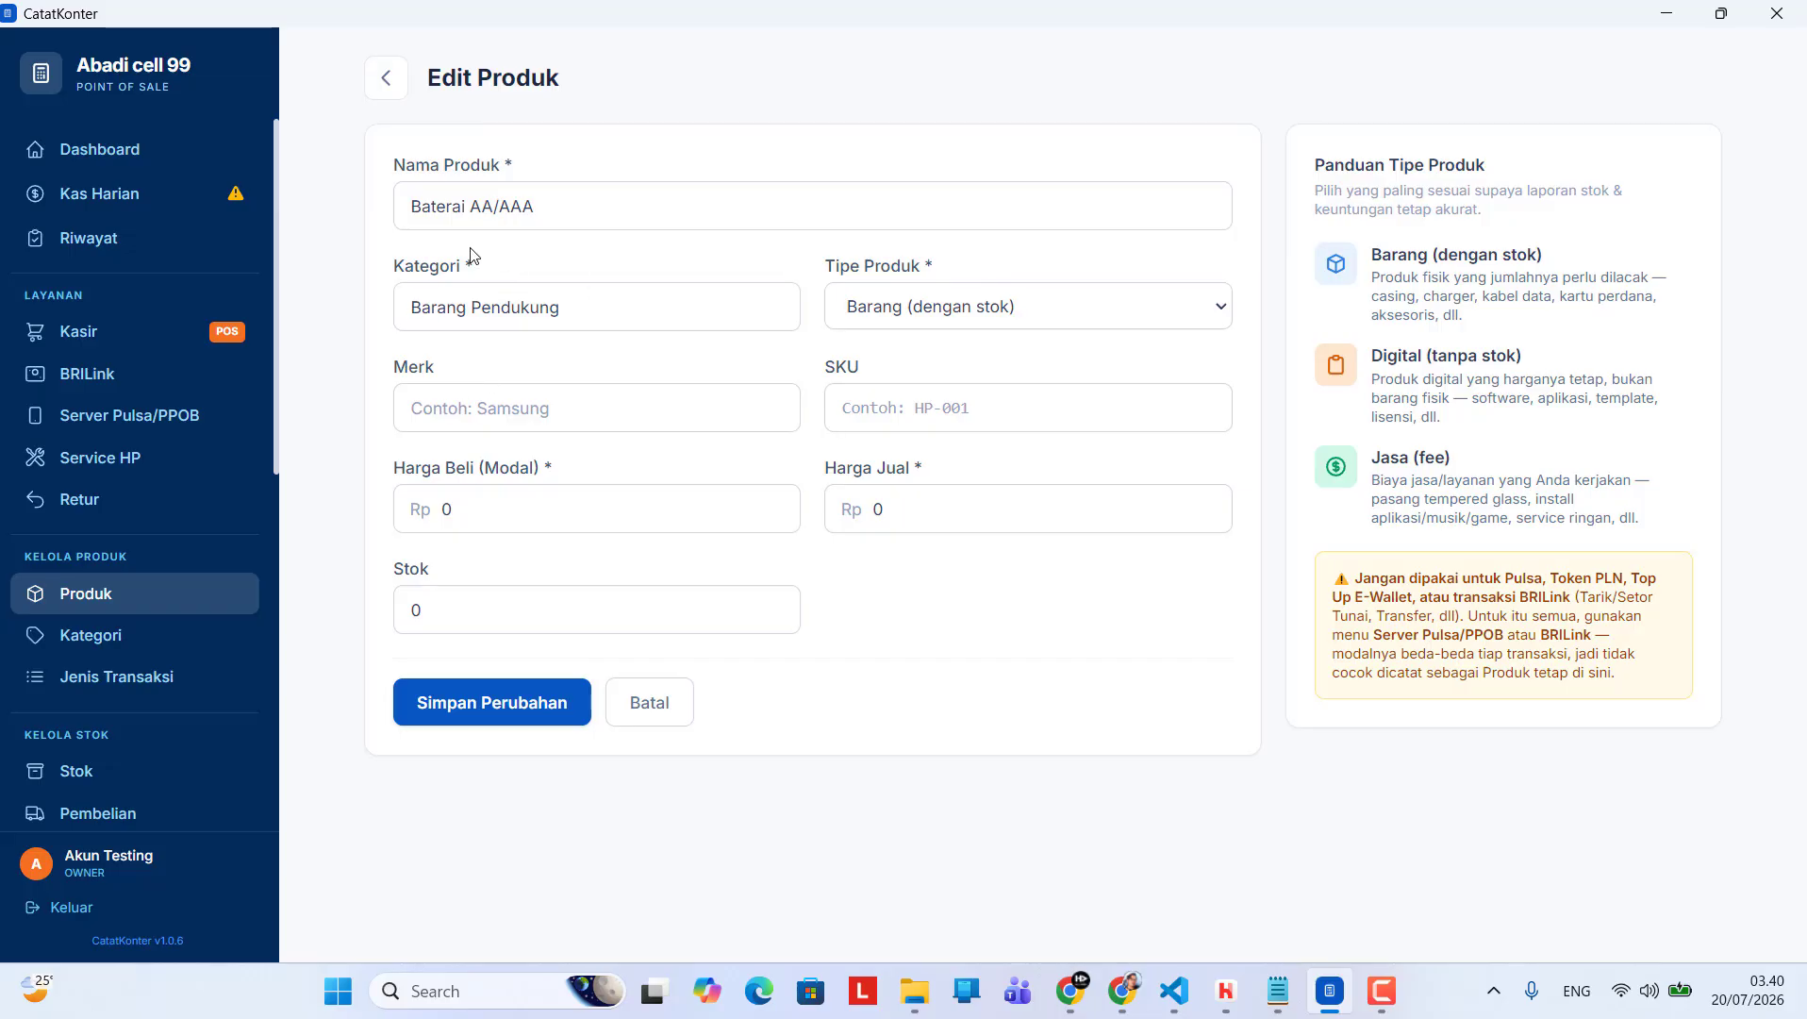
pyautogui.click(609, 307)
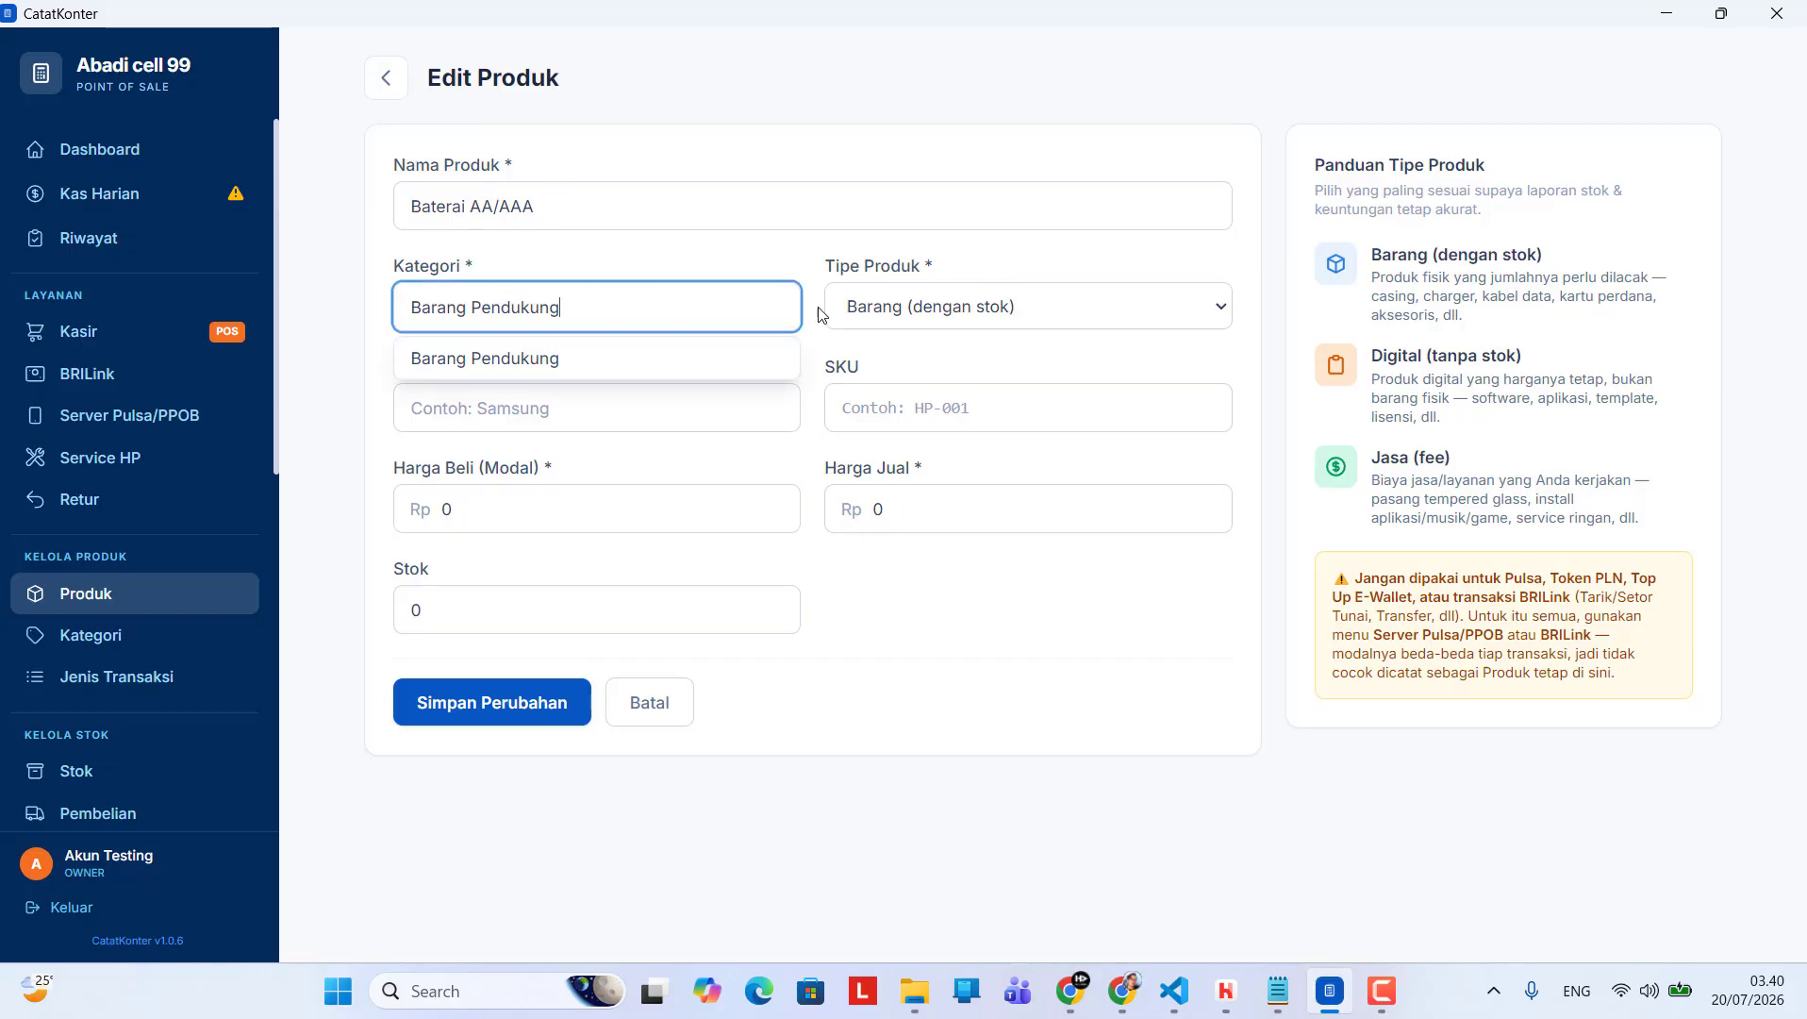
pyautogui.click(487, 424)
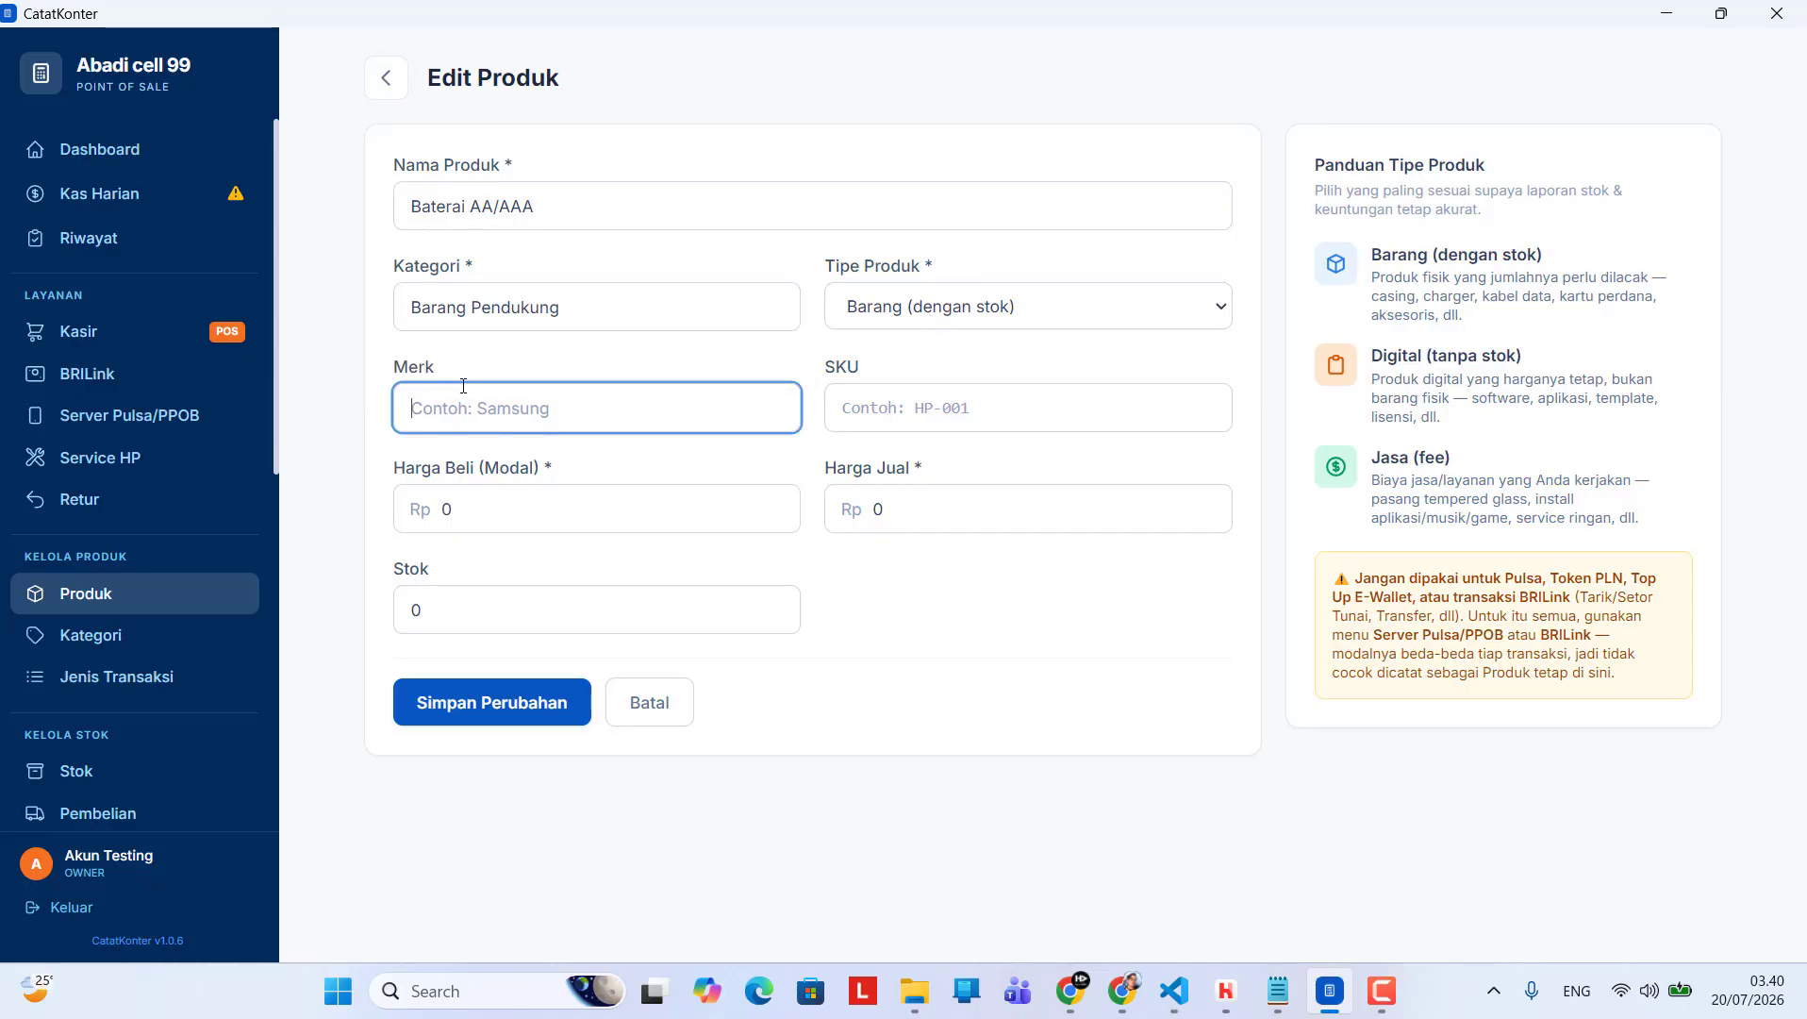
pyautogui.write('Baterai ABC')
pyautogui.click(895, 427)
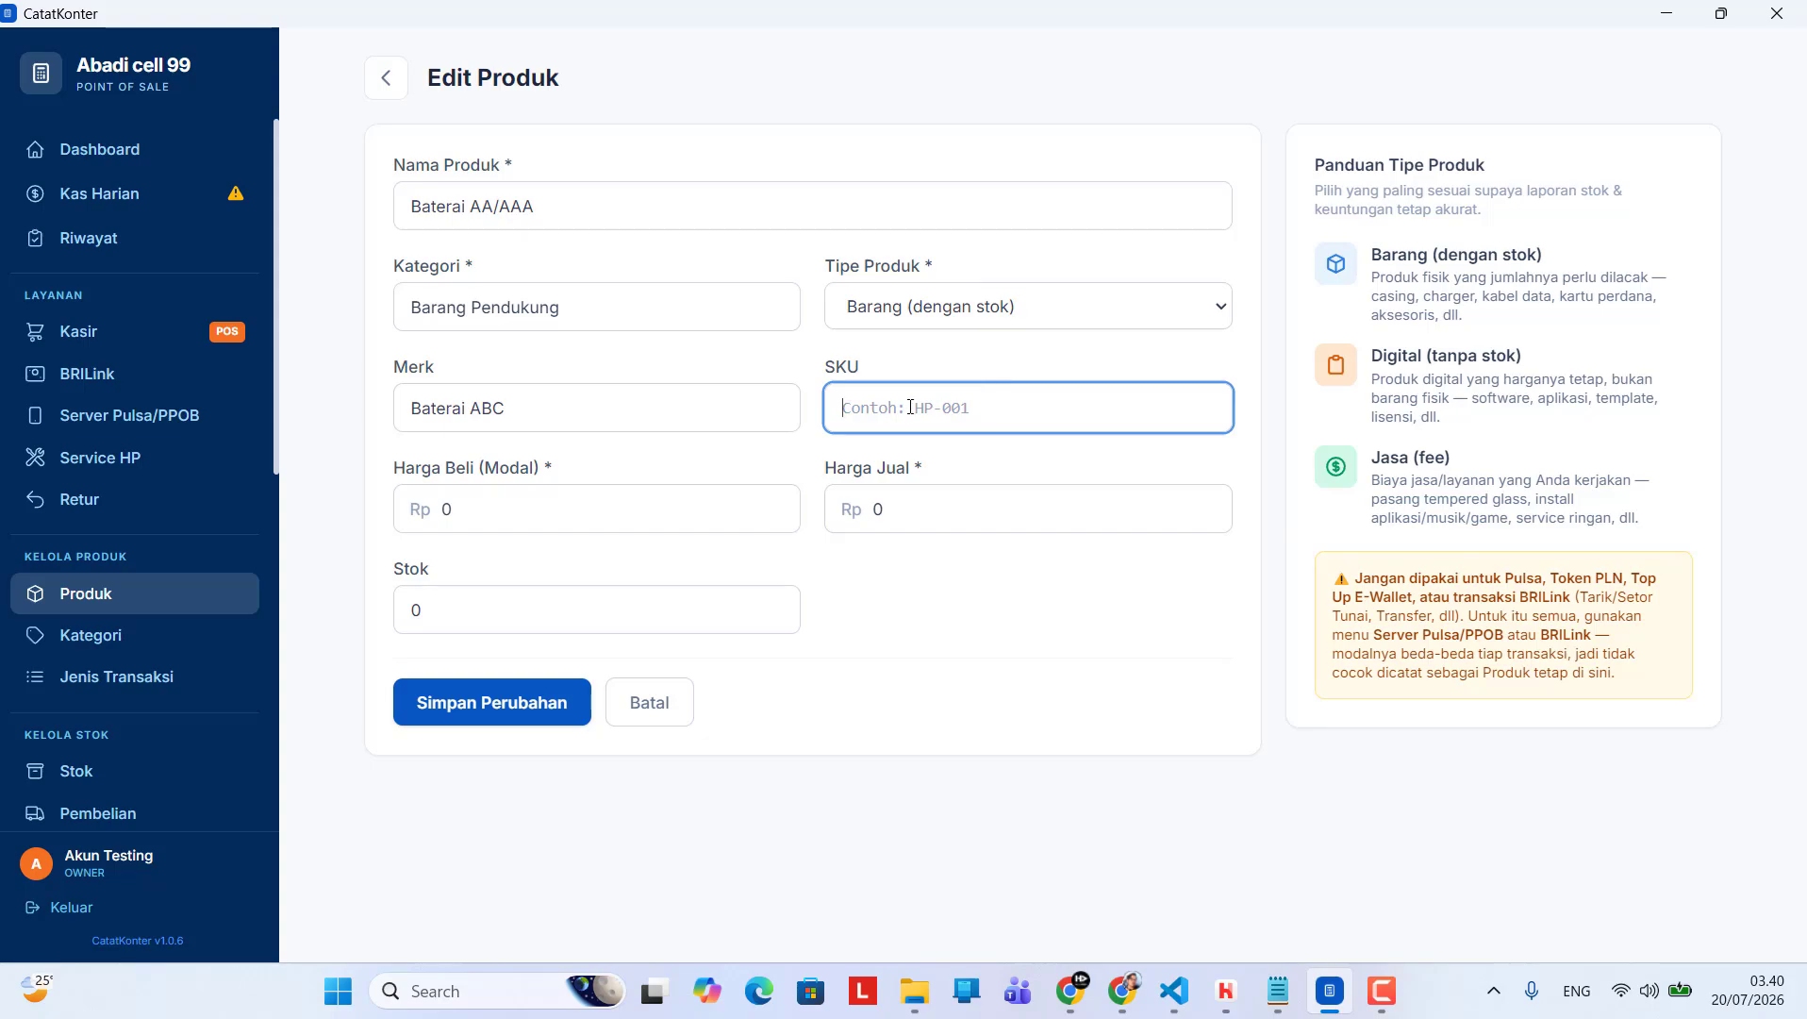
pyautogui.write('A2')
# Set the product's purchase price to Rp 2.000 and its selling price to Rp 3.000
pyautogui.click(582, 506)
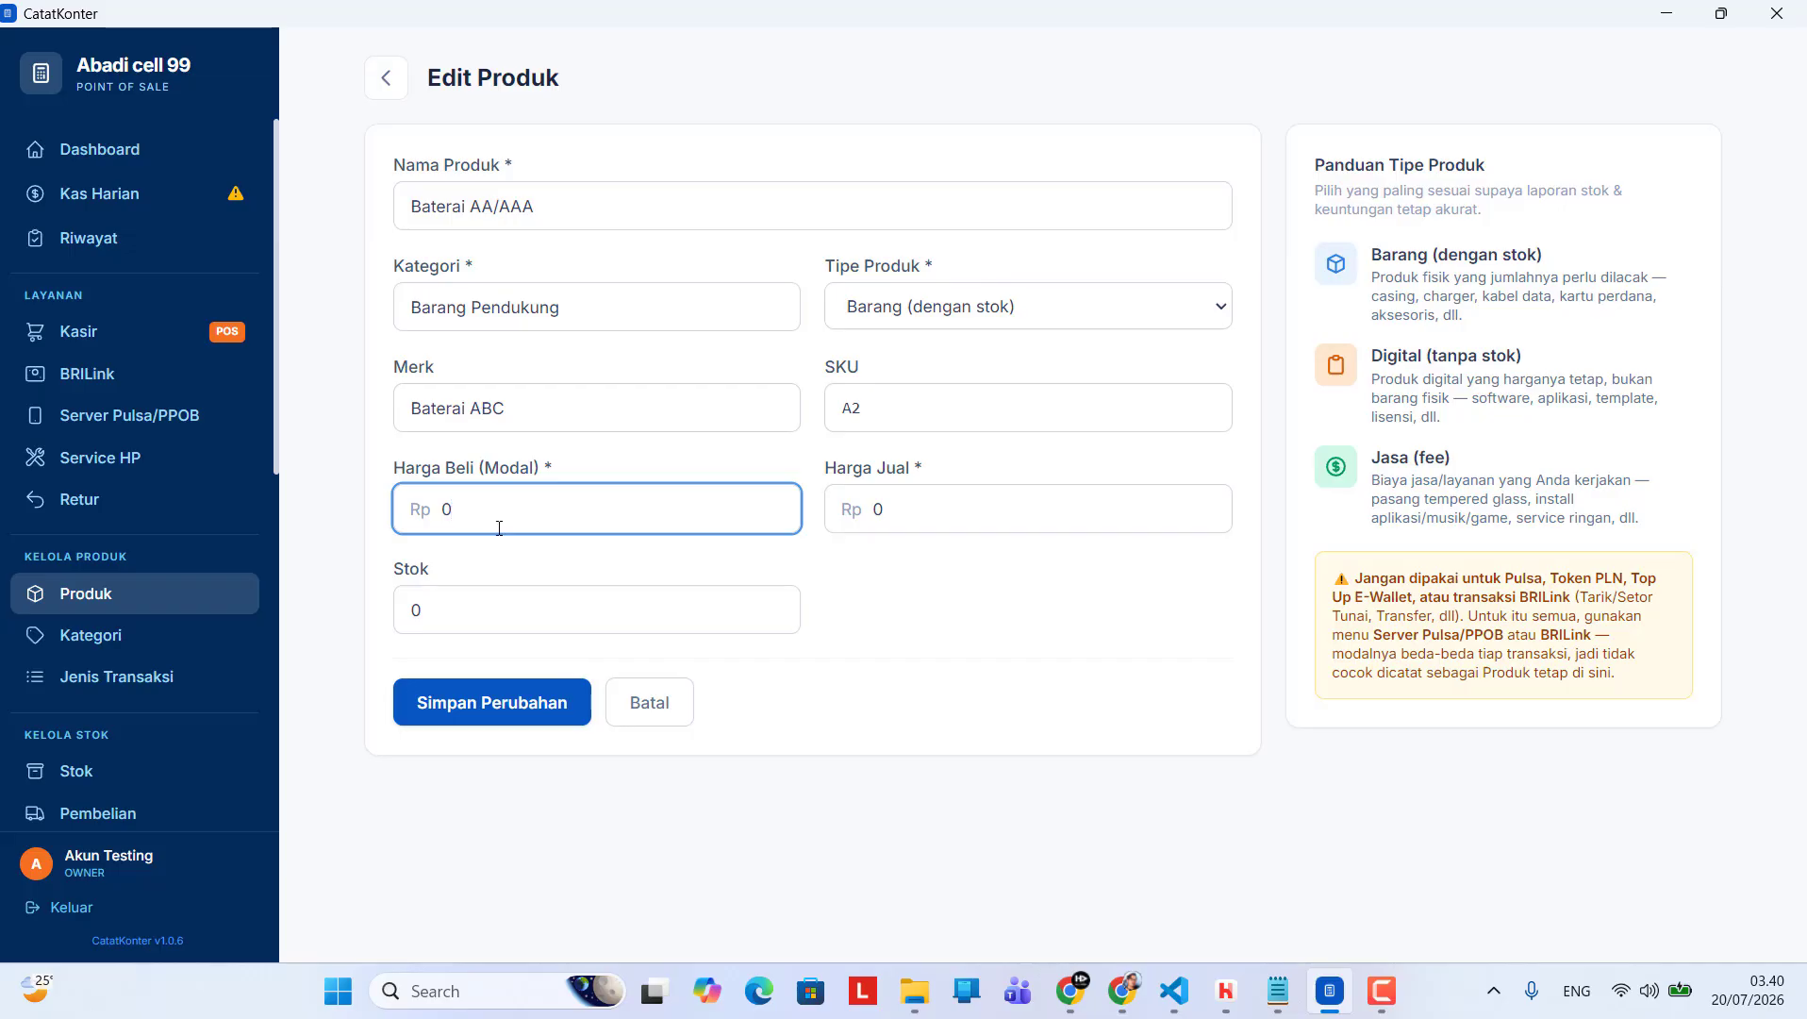
pyautogui.moveTo(494, 514); pyautogui.dragTo(433, 527)
pyautogui.write('100.000')
pyautogui.moveTo(554, 504); pyautogui.dragTo(355, 522)
pyautogui.write('2000')
pyautogui.moveTo(889, 510); pyautogui.dragTo(817, 524)
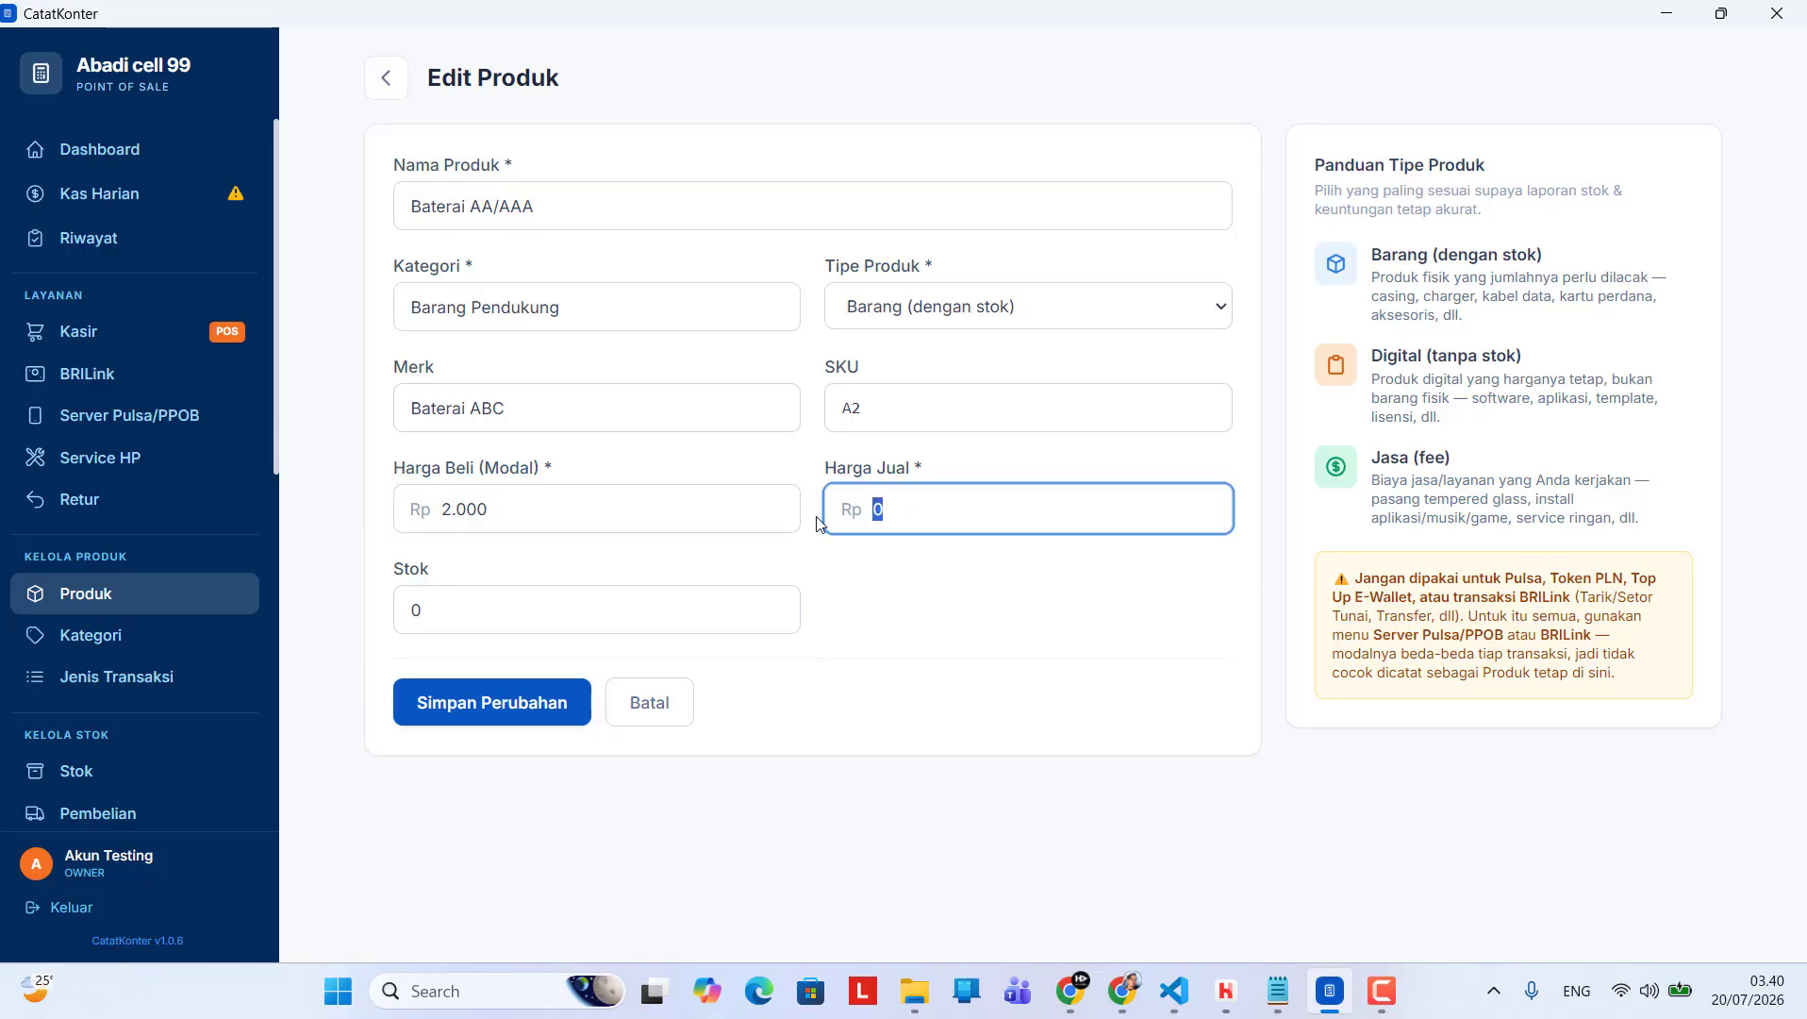
pyautogui.write('3000')
# Set the stock of the Baterai AA/AAA product to 20
pyautogui.click(456, 595)
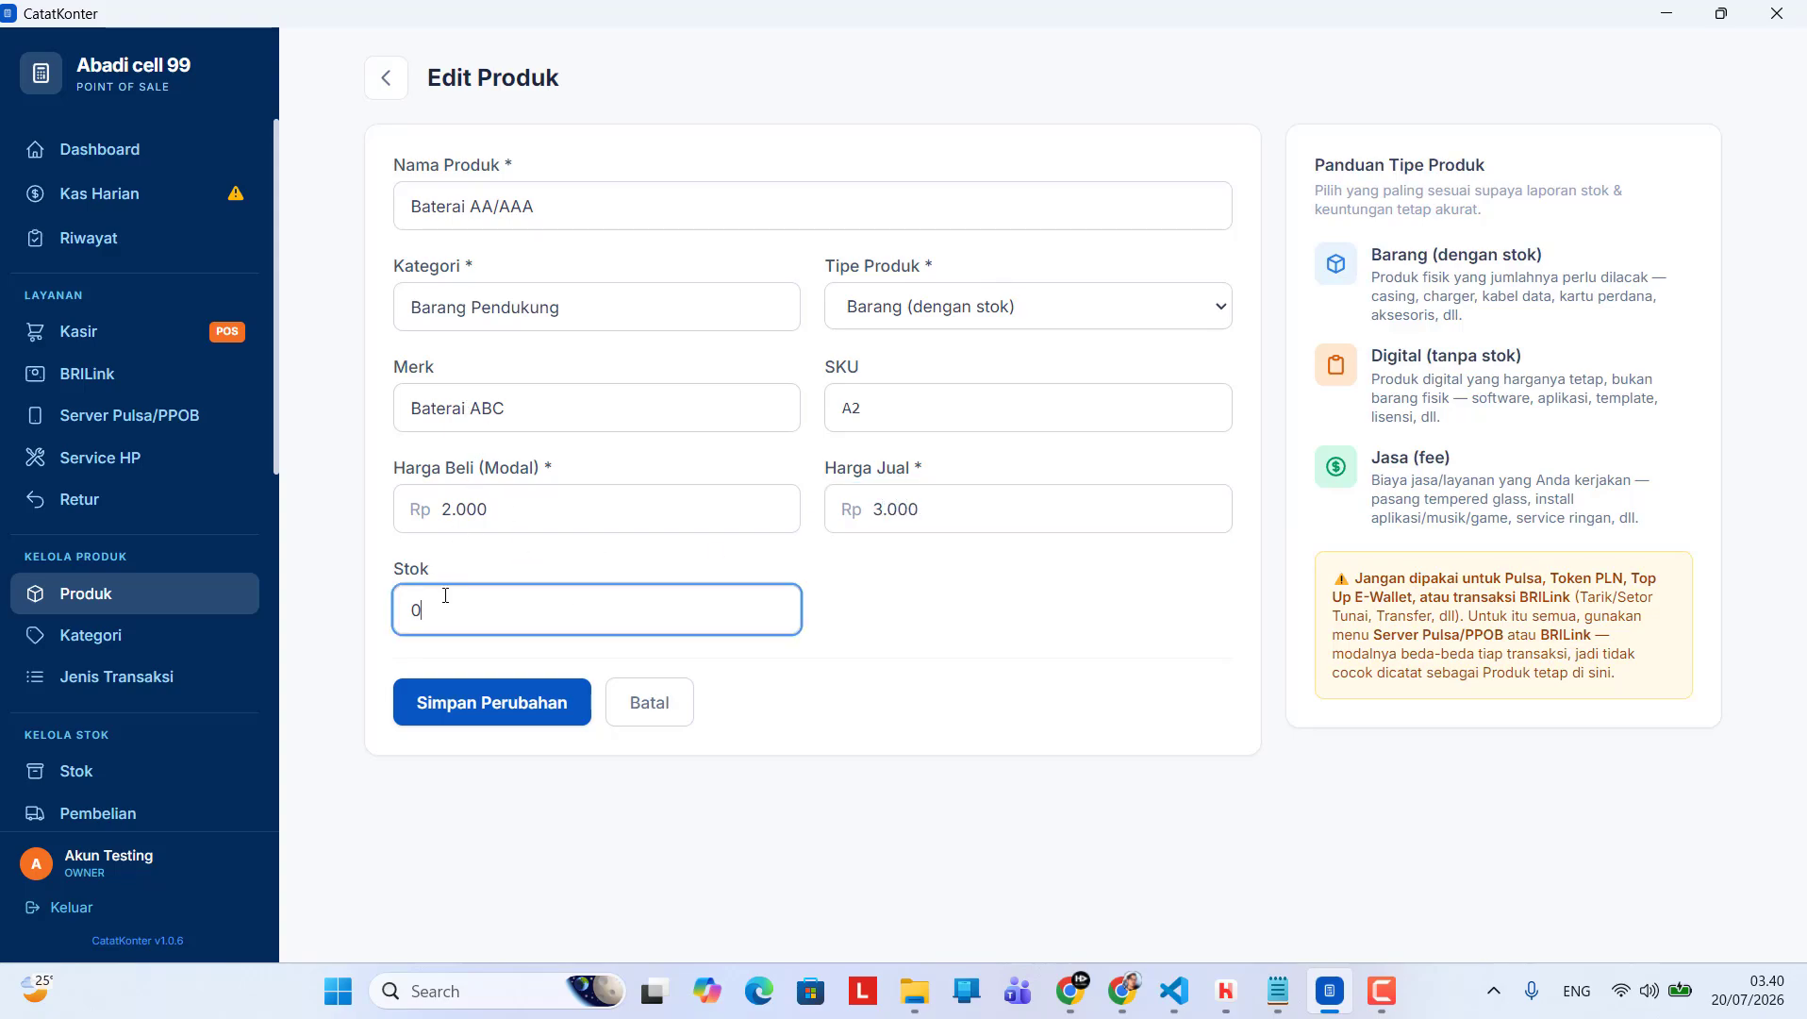
pyautogui.moveTo(445, 595); pyautogui.dragTo(334, 649)
pyautogui.write('20')
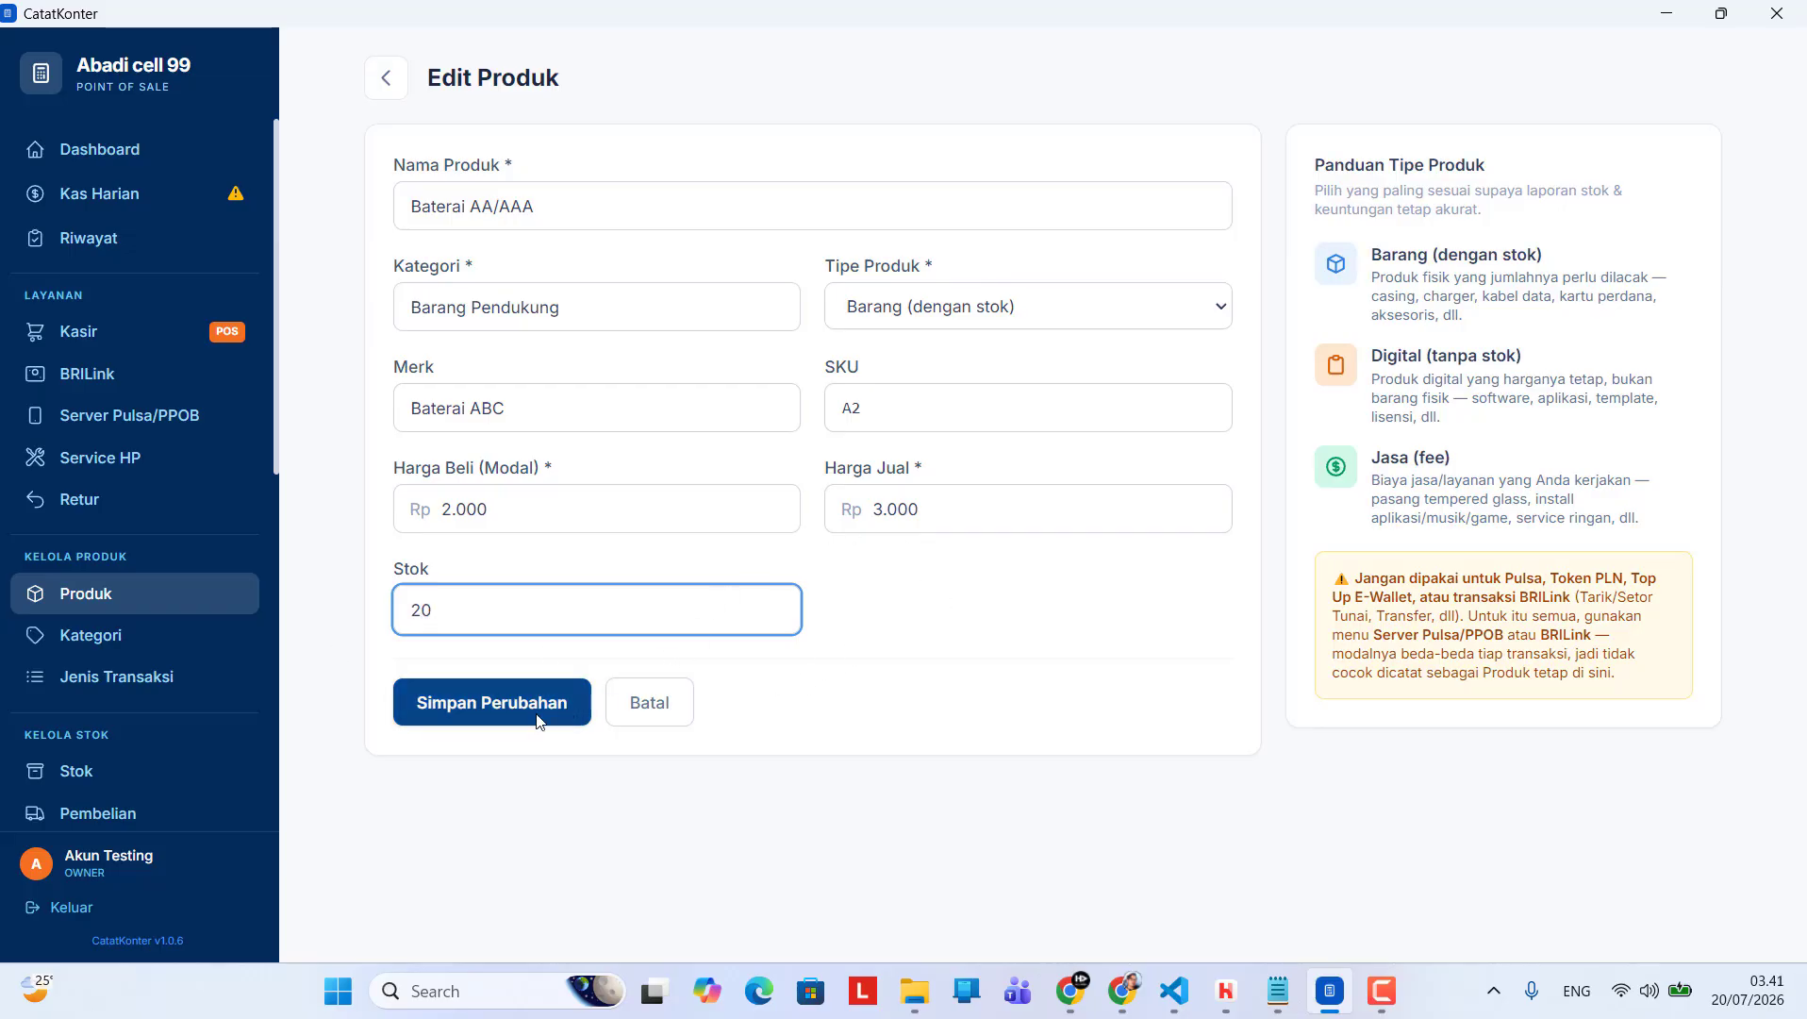
# Save the changes to the Baterai AA/AAA product
pyautogui.click(476, 710)
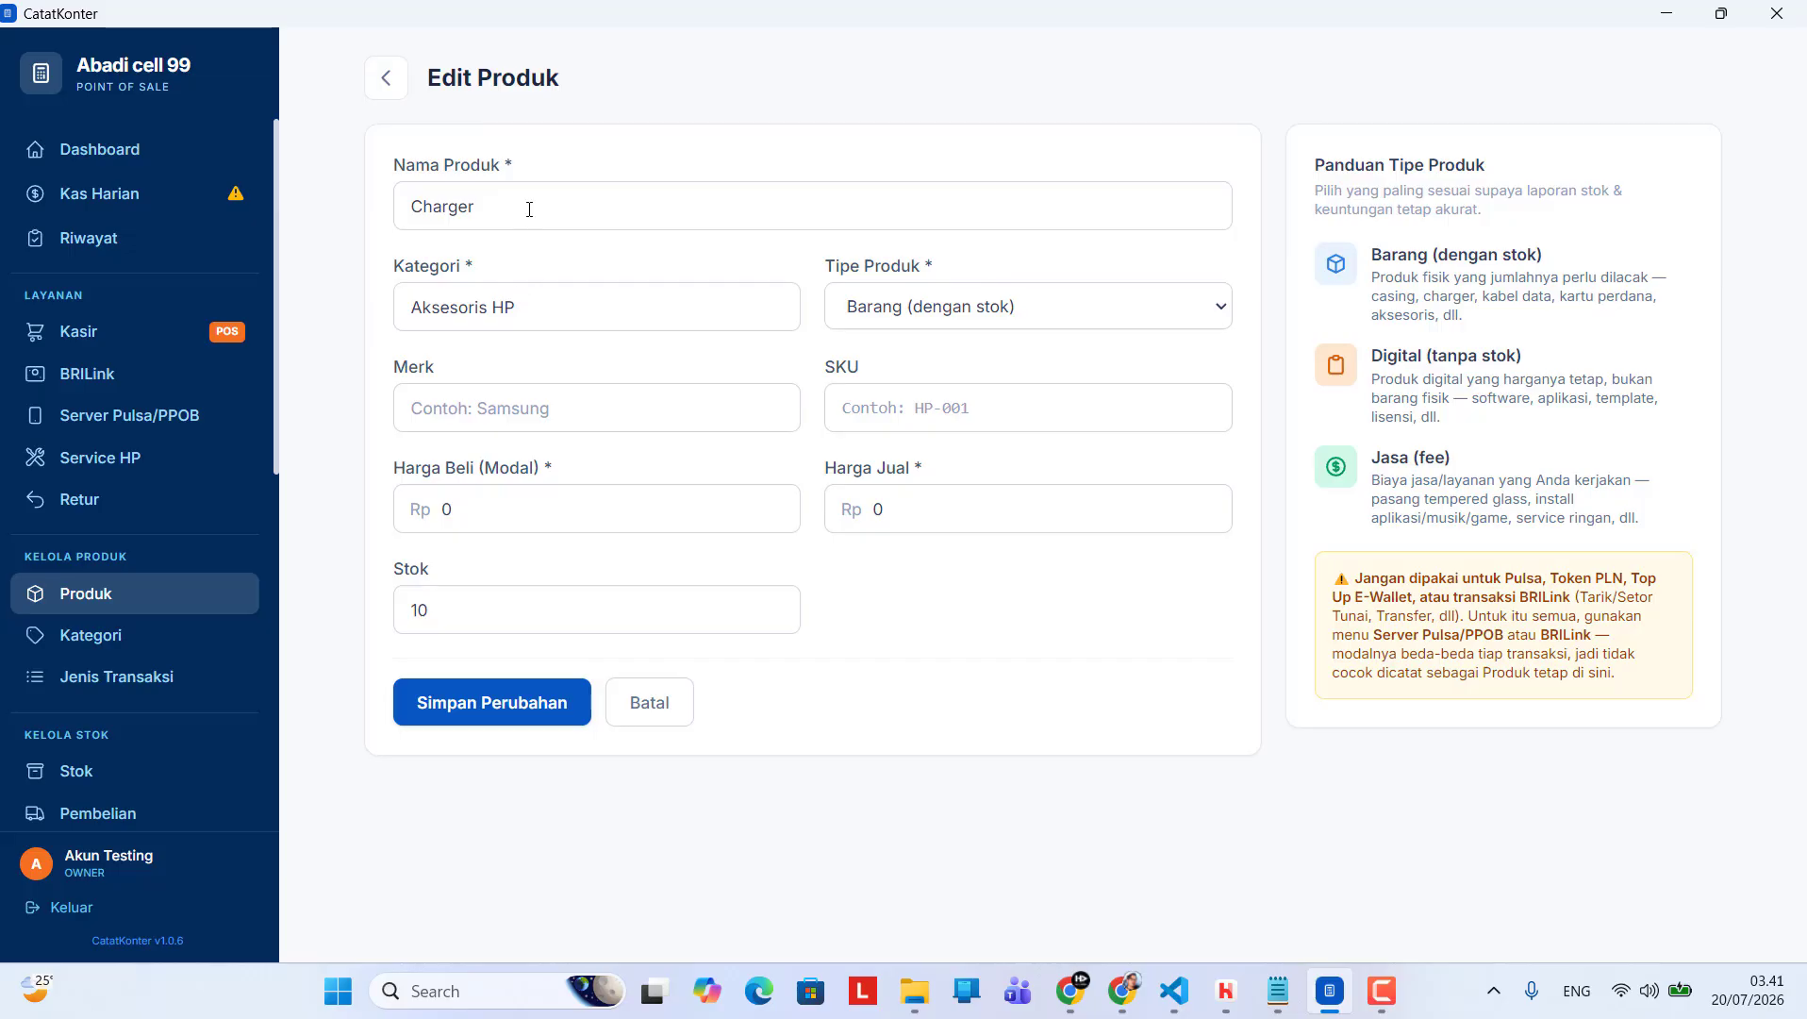
# Rename the Charger product as Charger Samsung and set its brand to Samsung
pyautogui.click(544, 199)
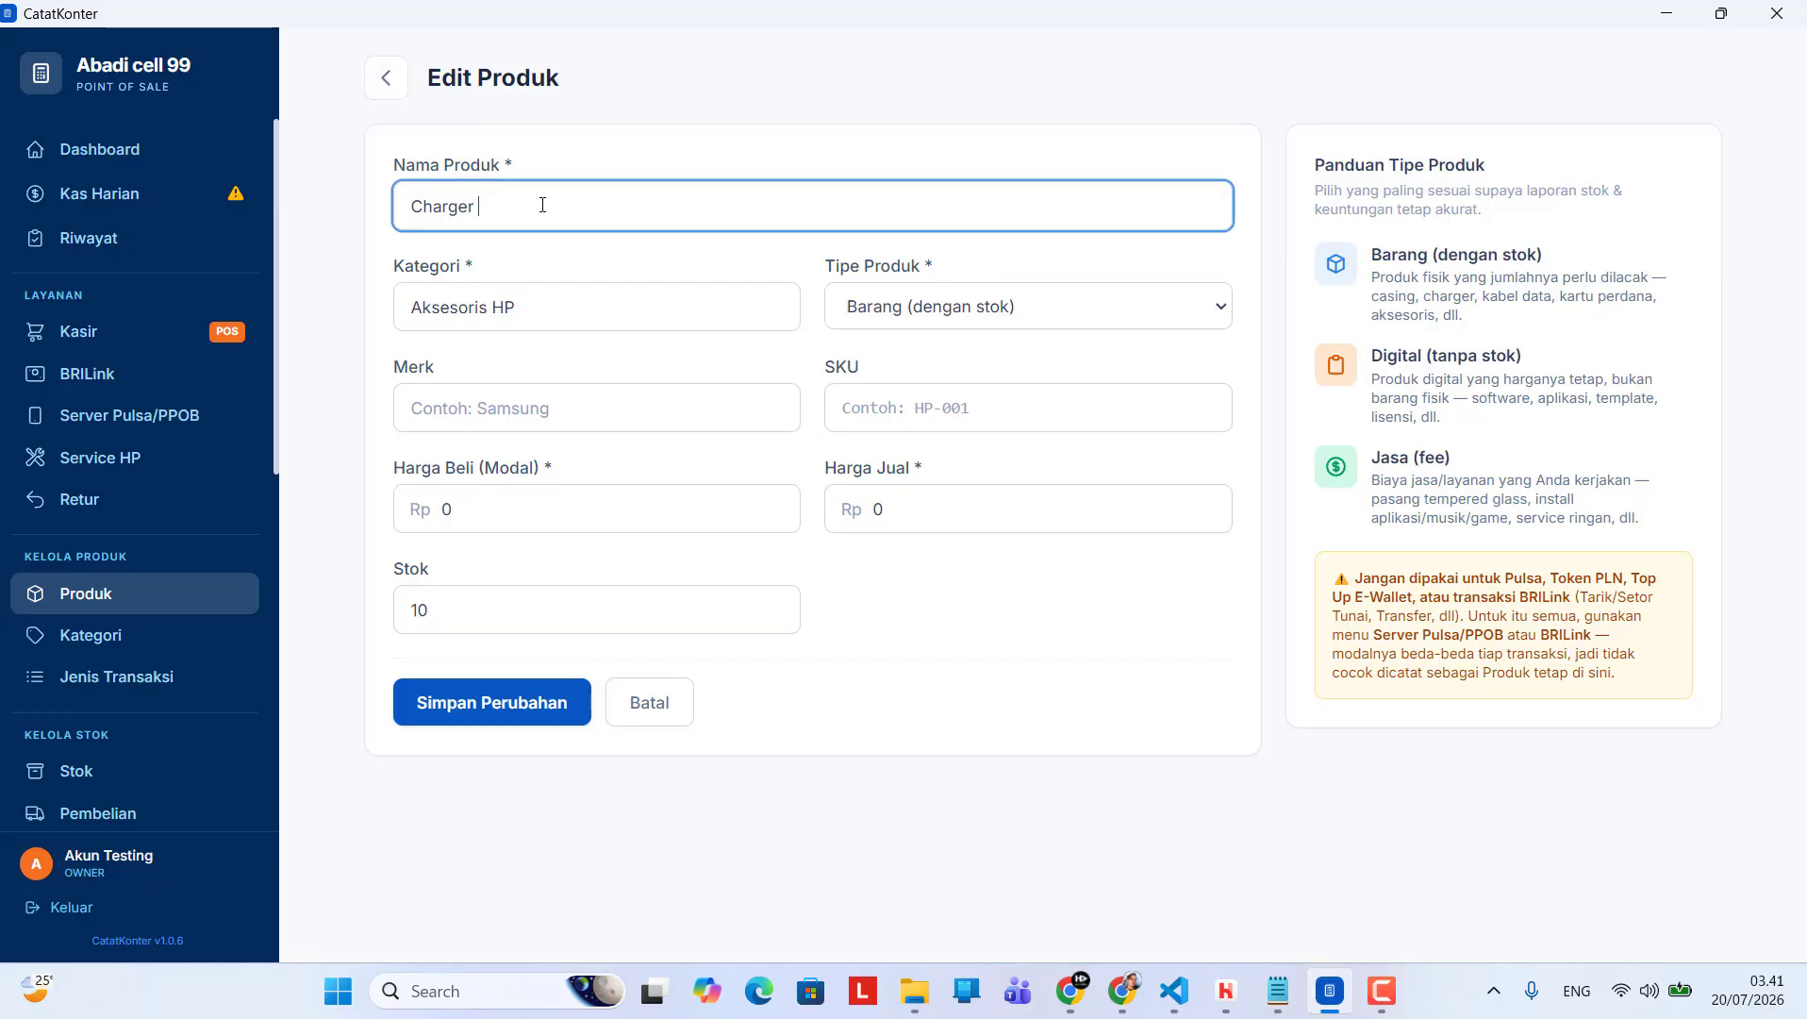
pyautogui.write('Samsung')
pyautogui.click(510, 414)
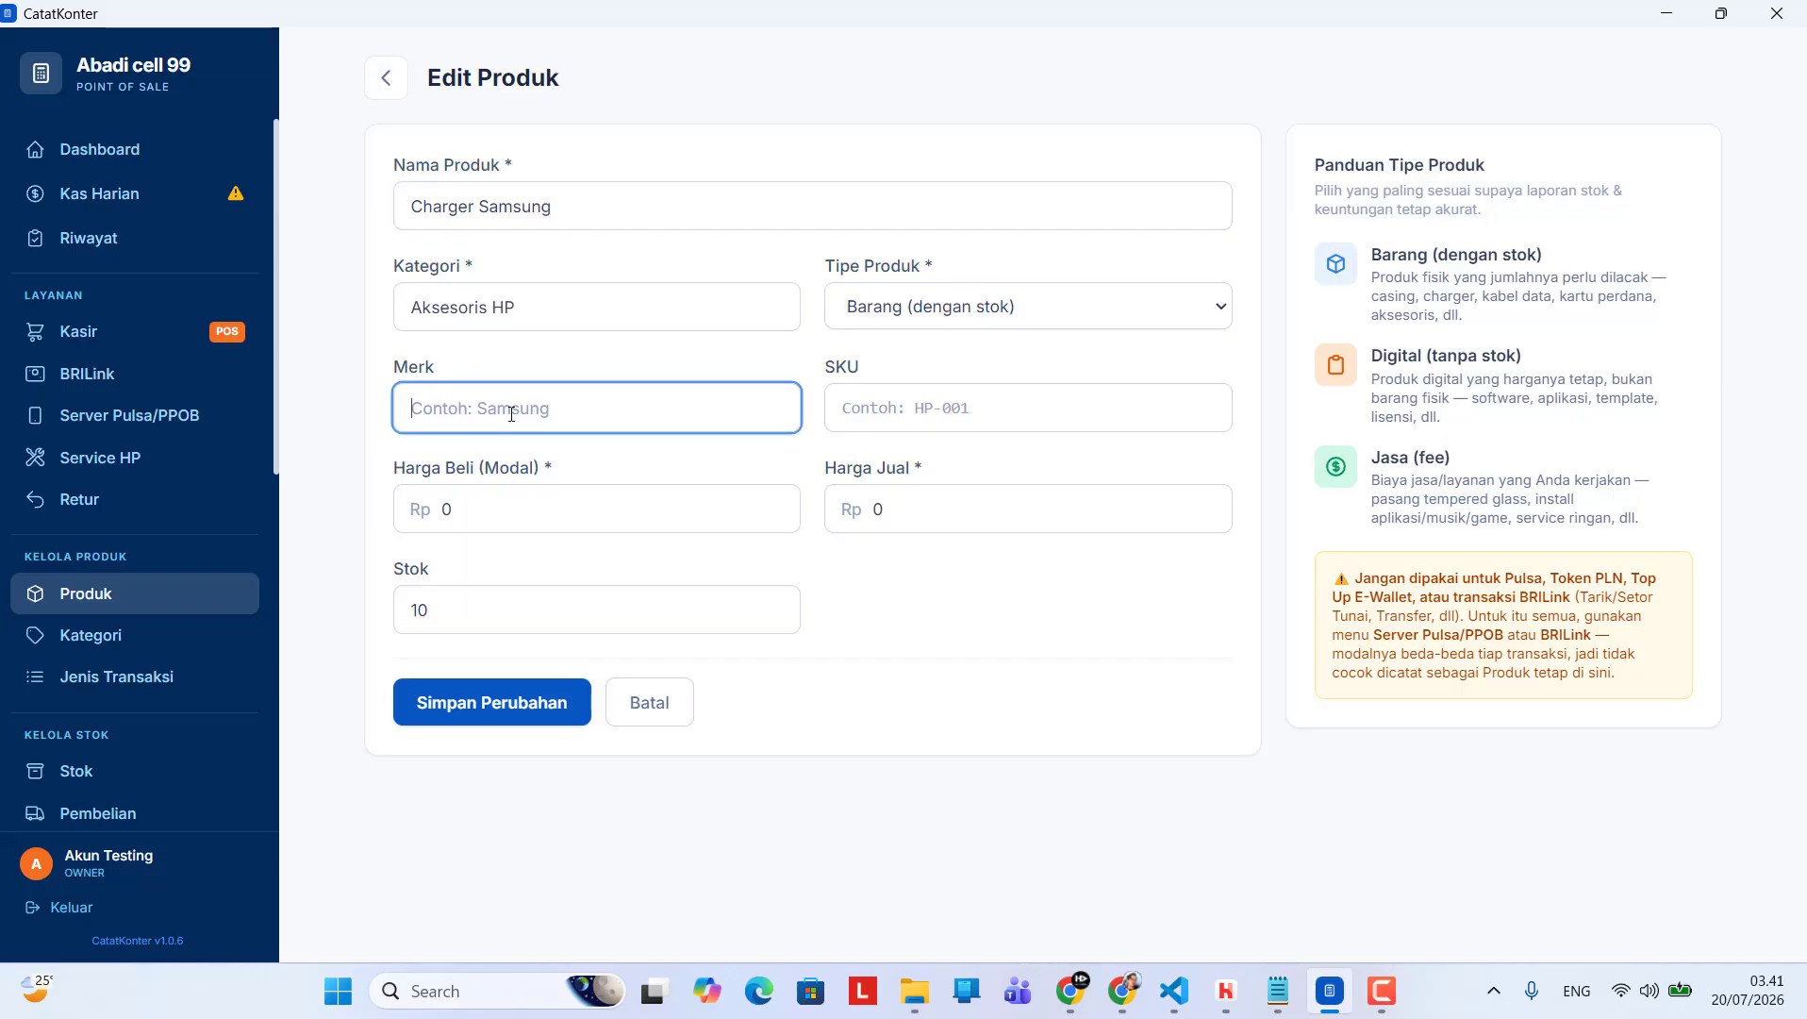
pyautogui.write('Samdsung')
# Set the charger's purchase price to Rp 25.000 and its selling price to Rp 65.000, and save the product
pyautogui.click(451, 509)
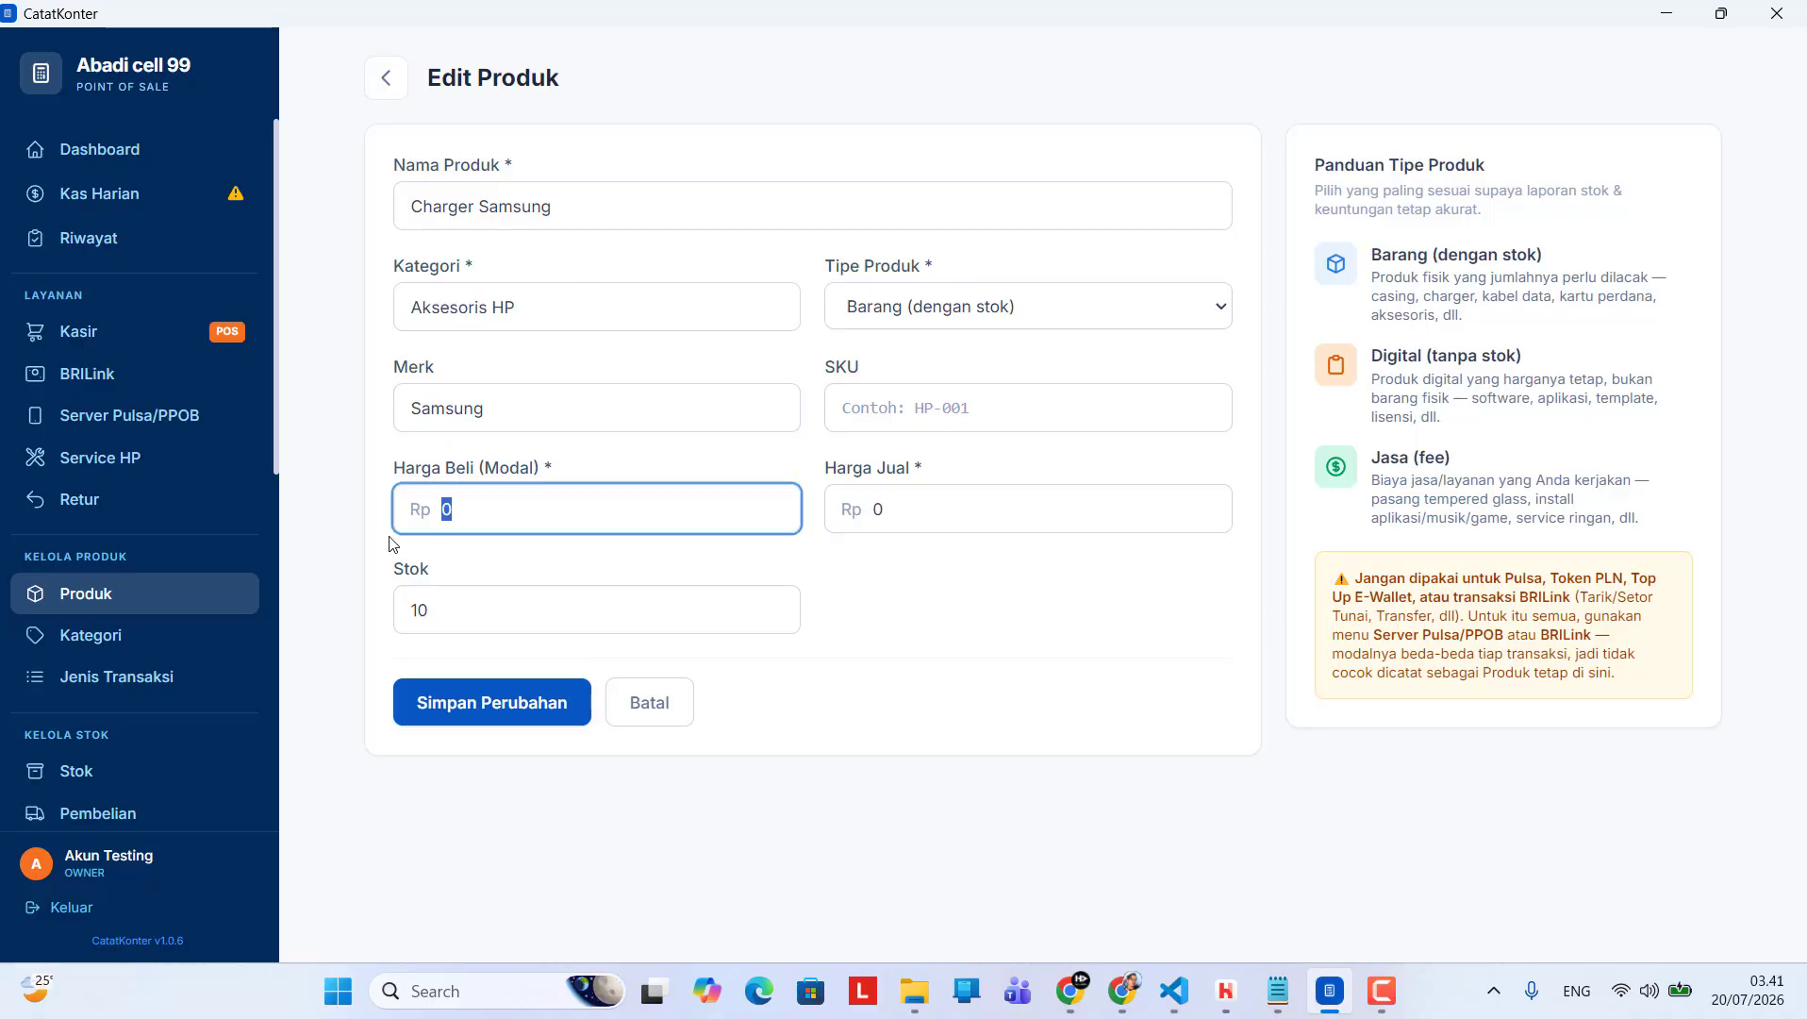
pyautogui.write('25.000')
pyautogui.click(880, 517)
pyautogui.write('65')
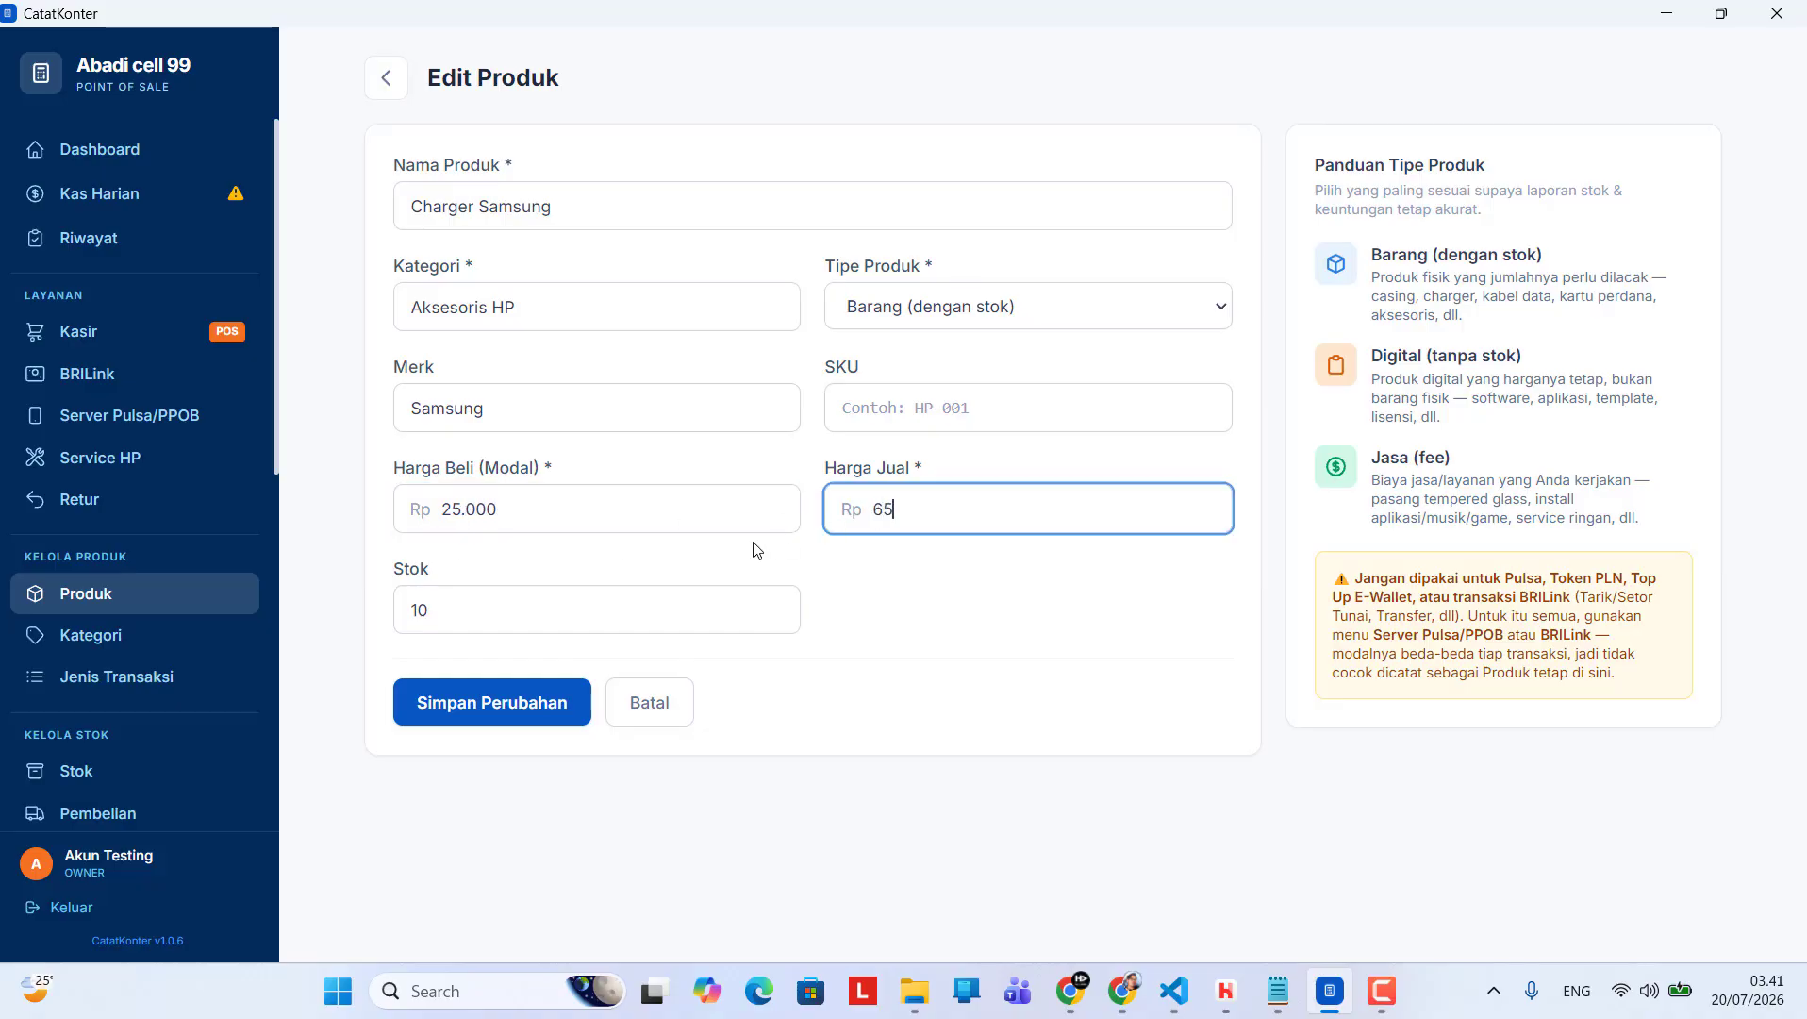
pyautogui.write('.000')
pyautogui.click(492, 702)
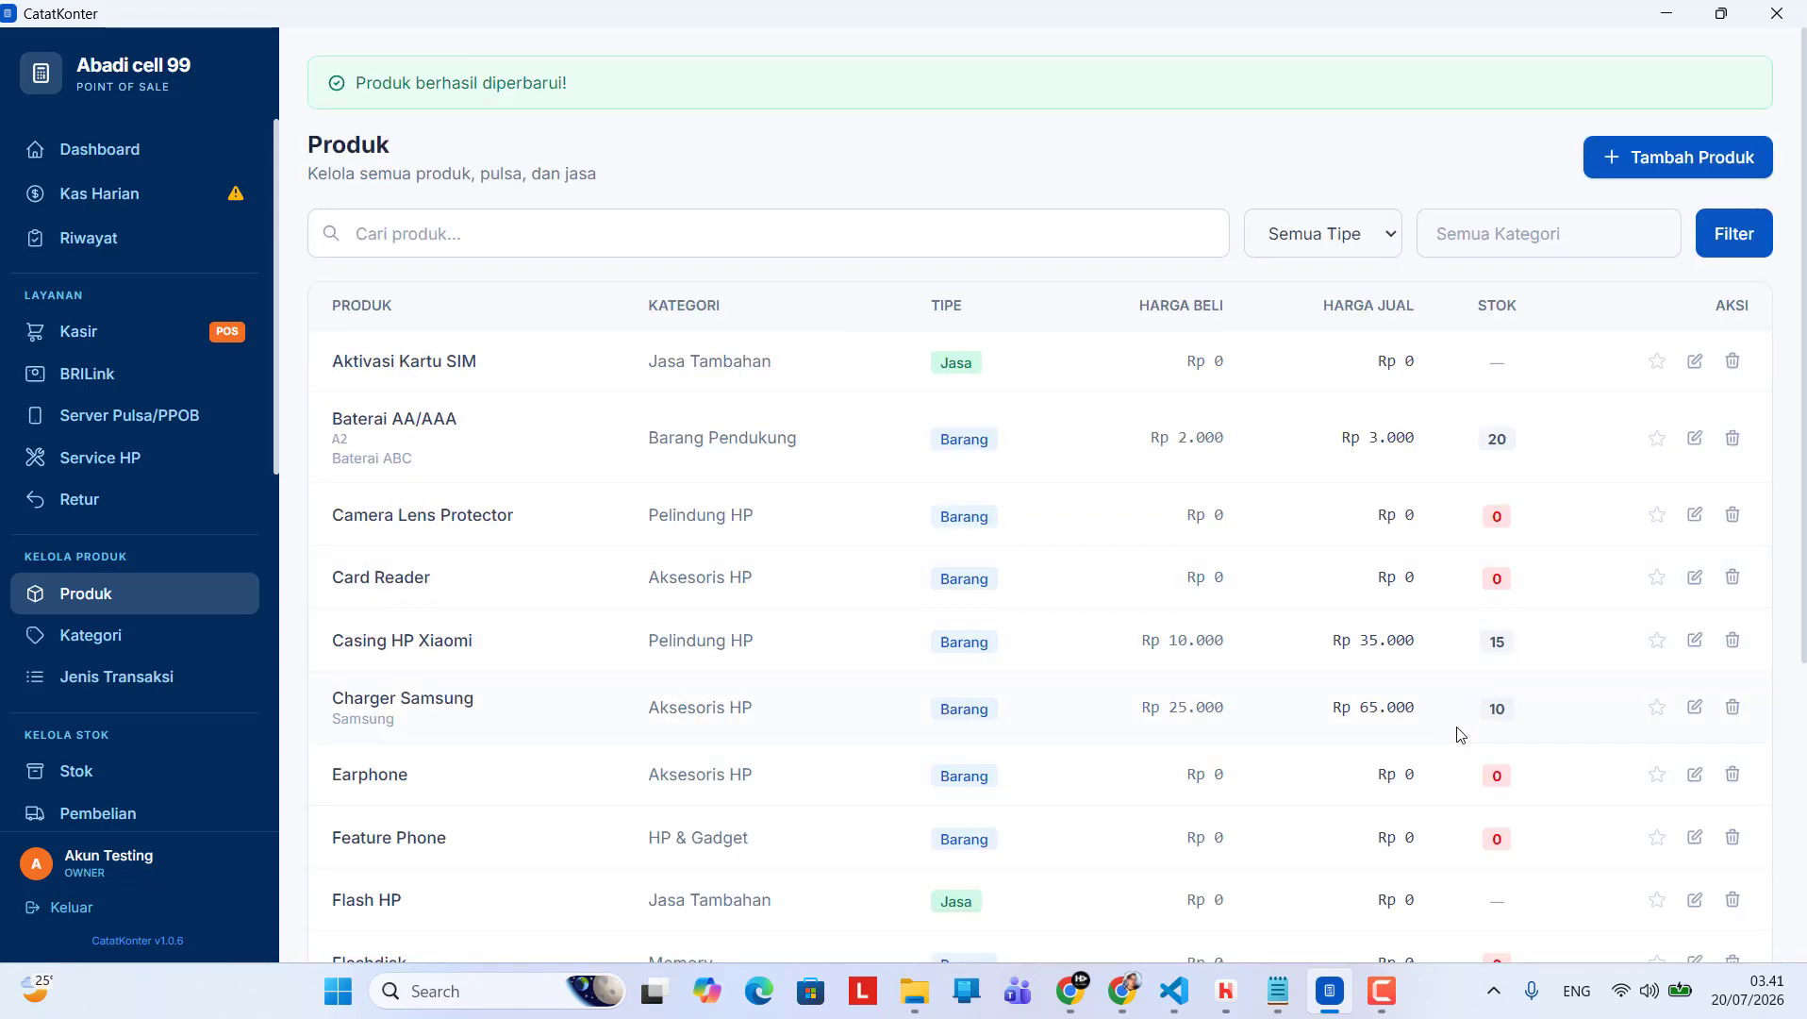
# Pin the Charger Samsung product to the front of the cashier list
pyautogui.scroll(-4, 1203, 657)
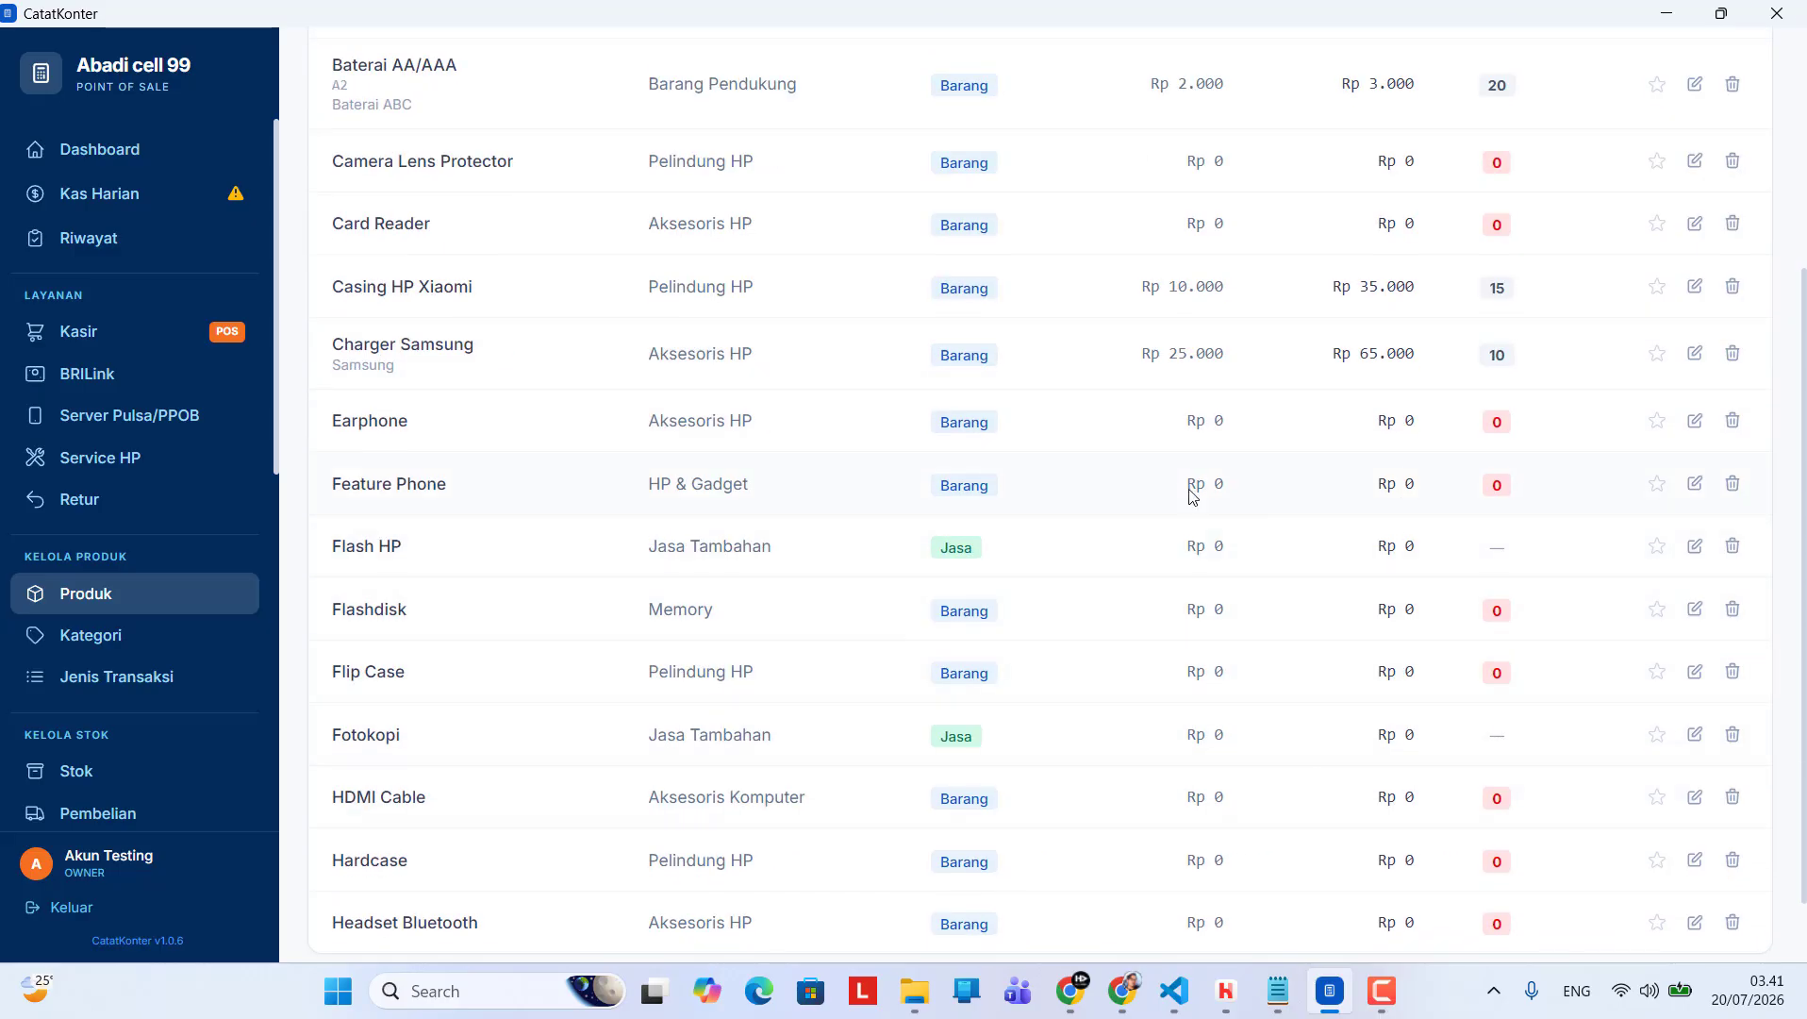
pyautogui.scroll(2, 1259, 421)
pyautogui.scroll(1, 1226, 264)
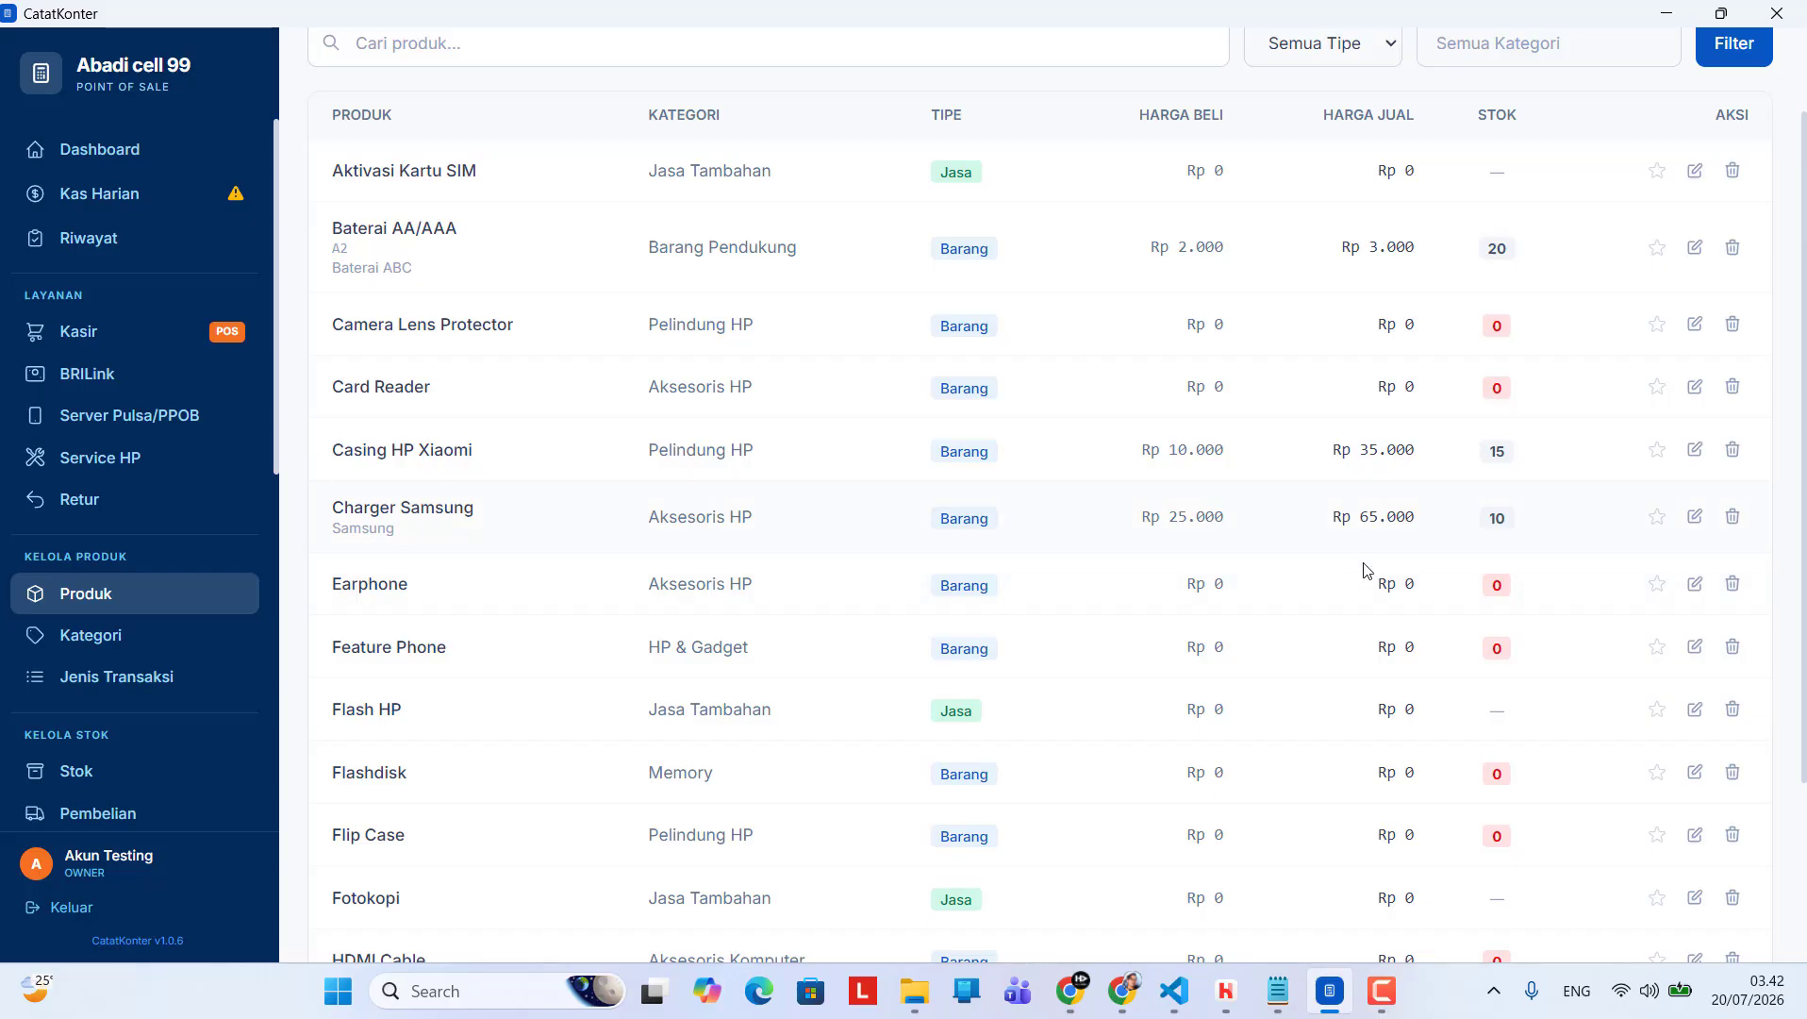
pyautogui.scroll(1, 1448, 566)
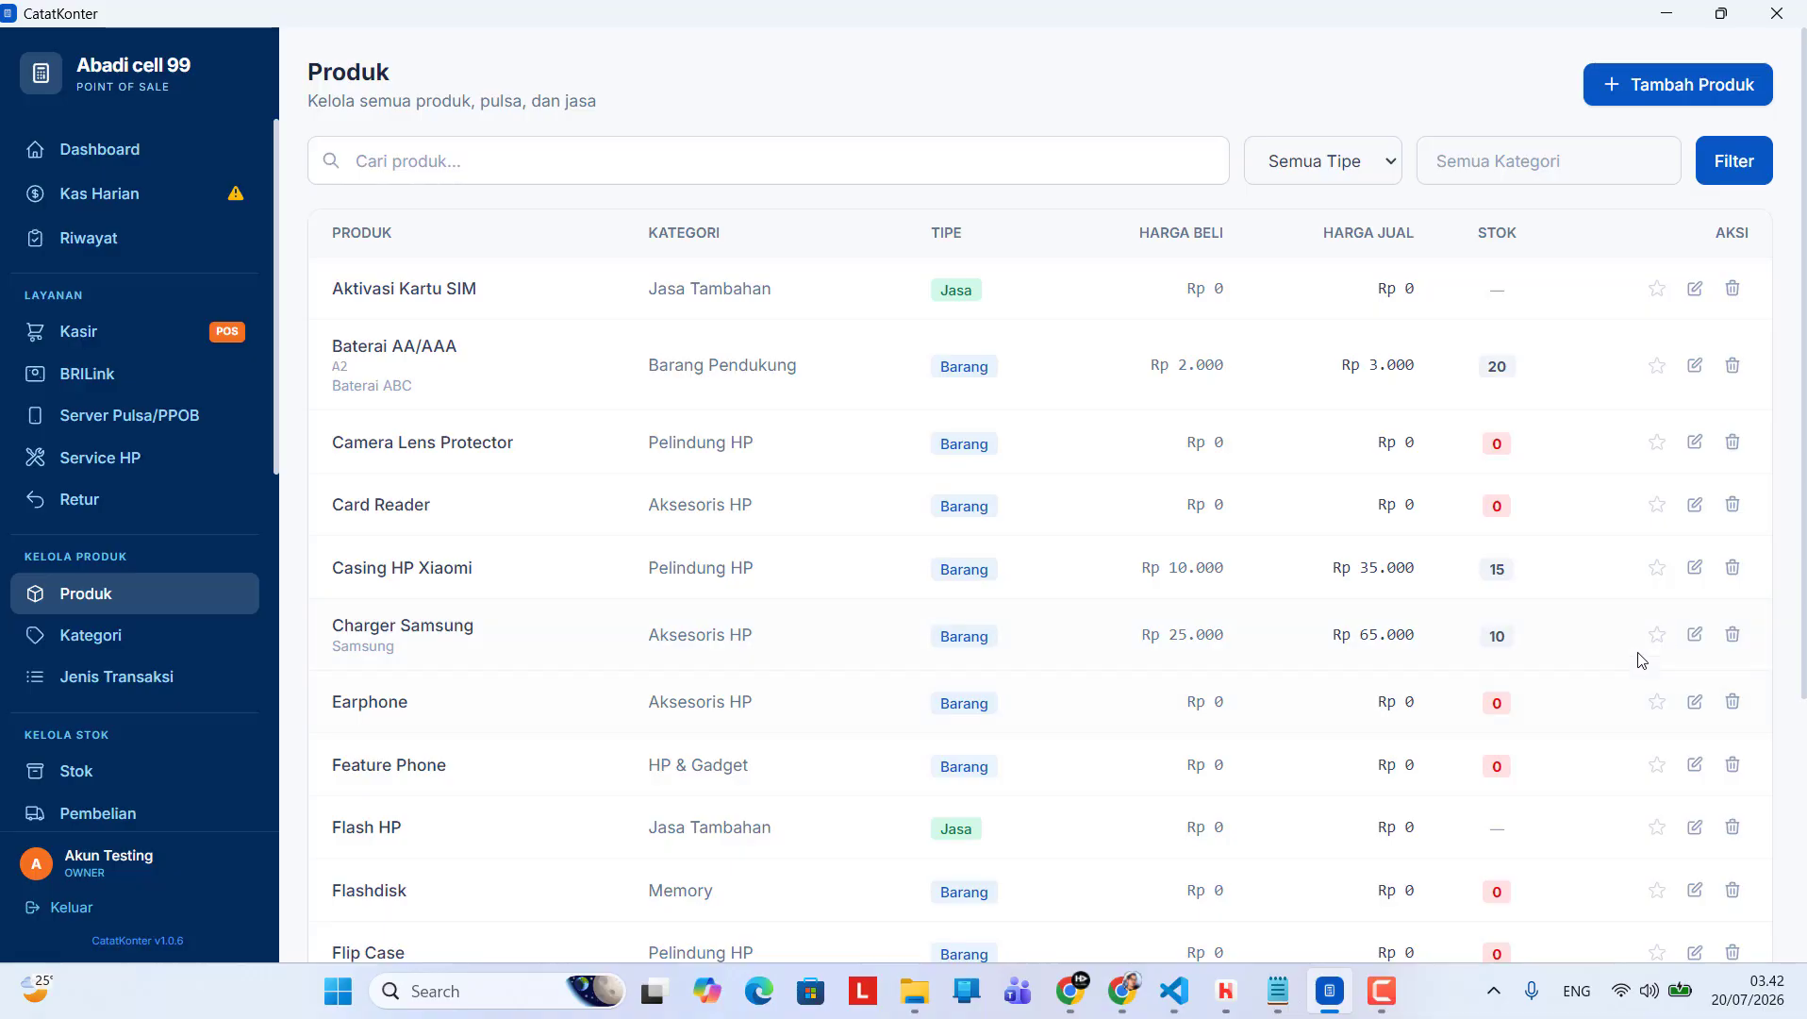
pyautogui.click(1657, 634)
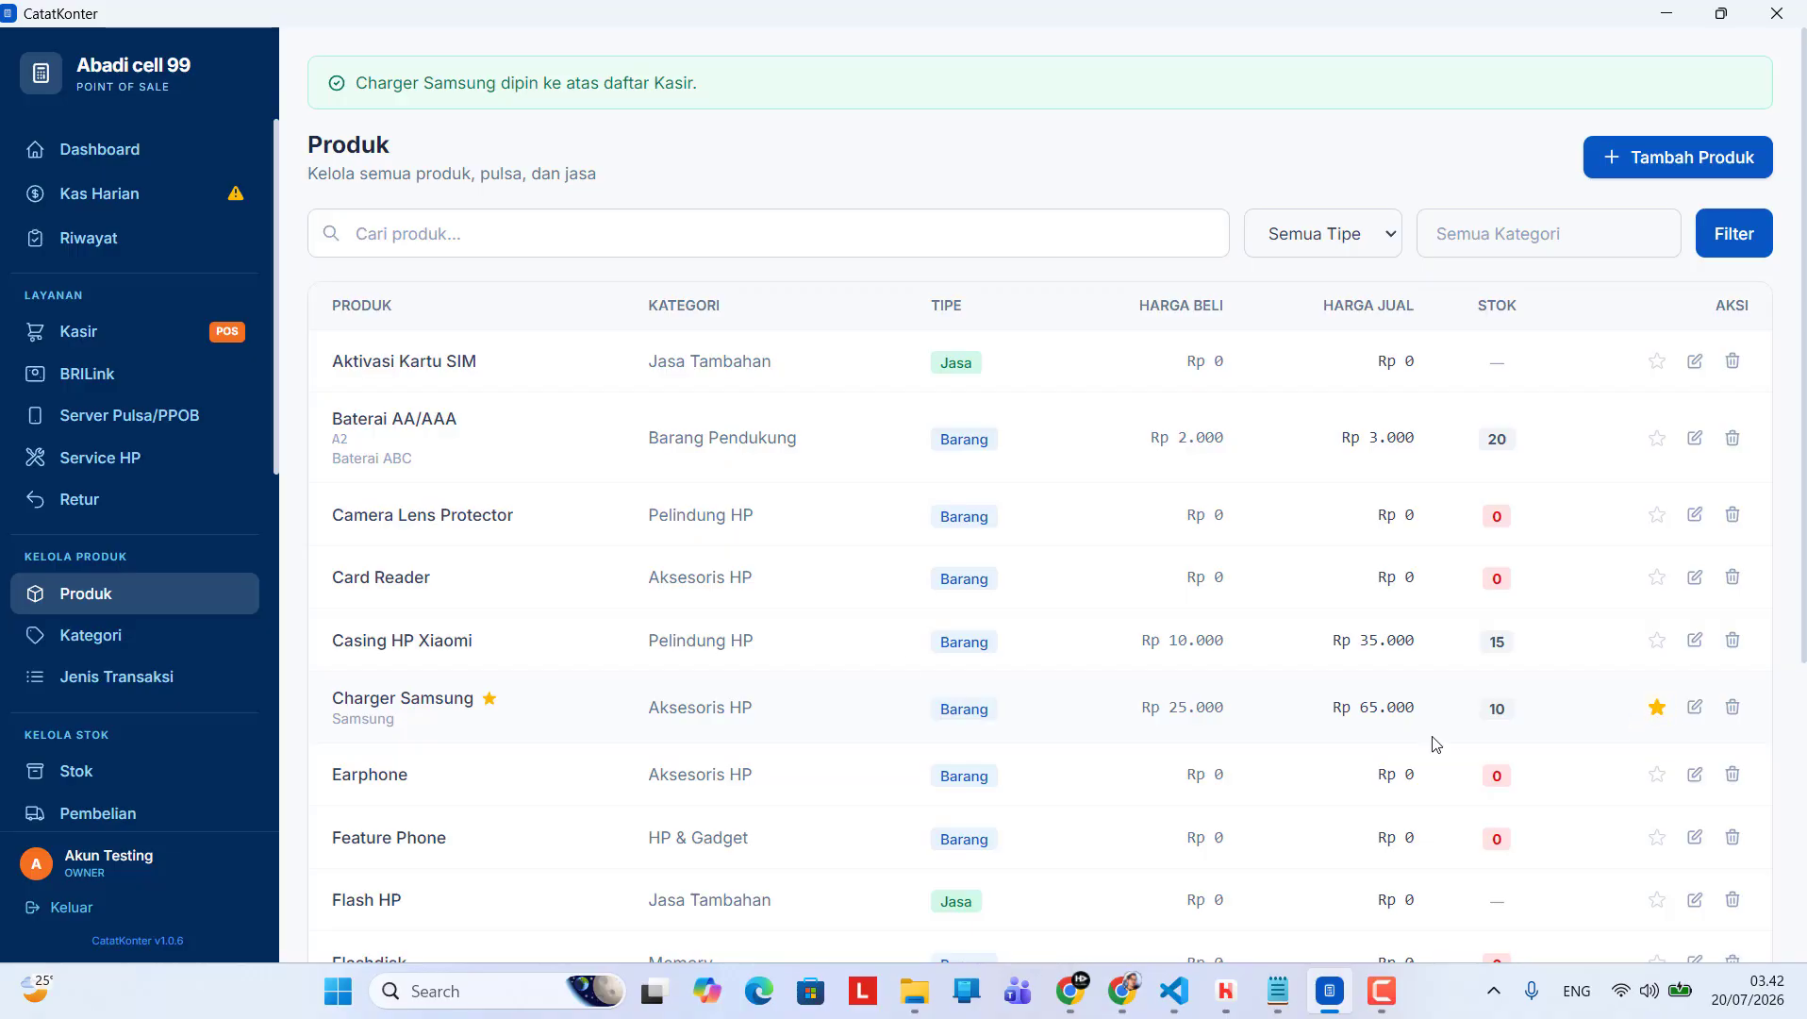
# Check the order of the products and the product search on the Kasir page
pyautogui.click(131, 343)
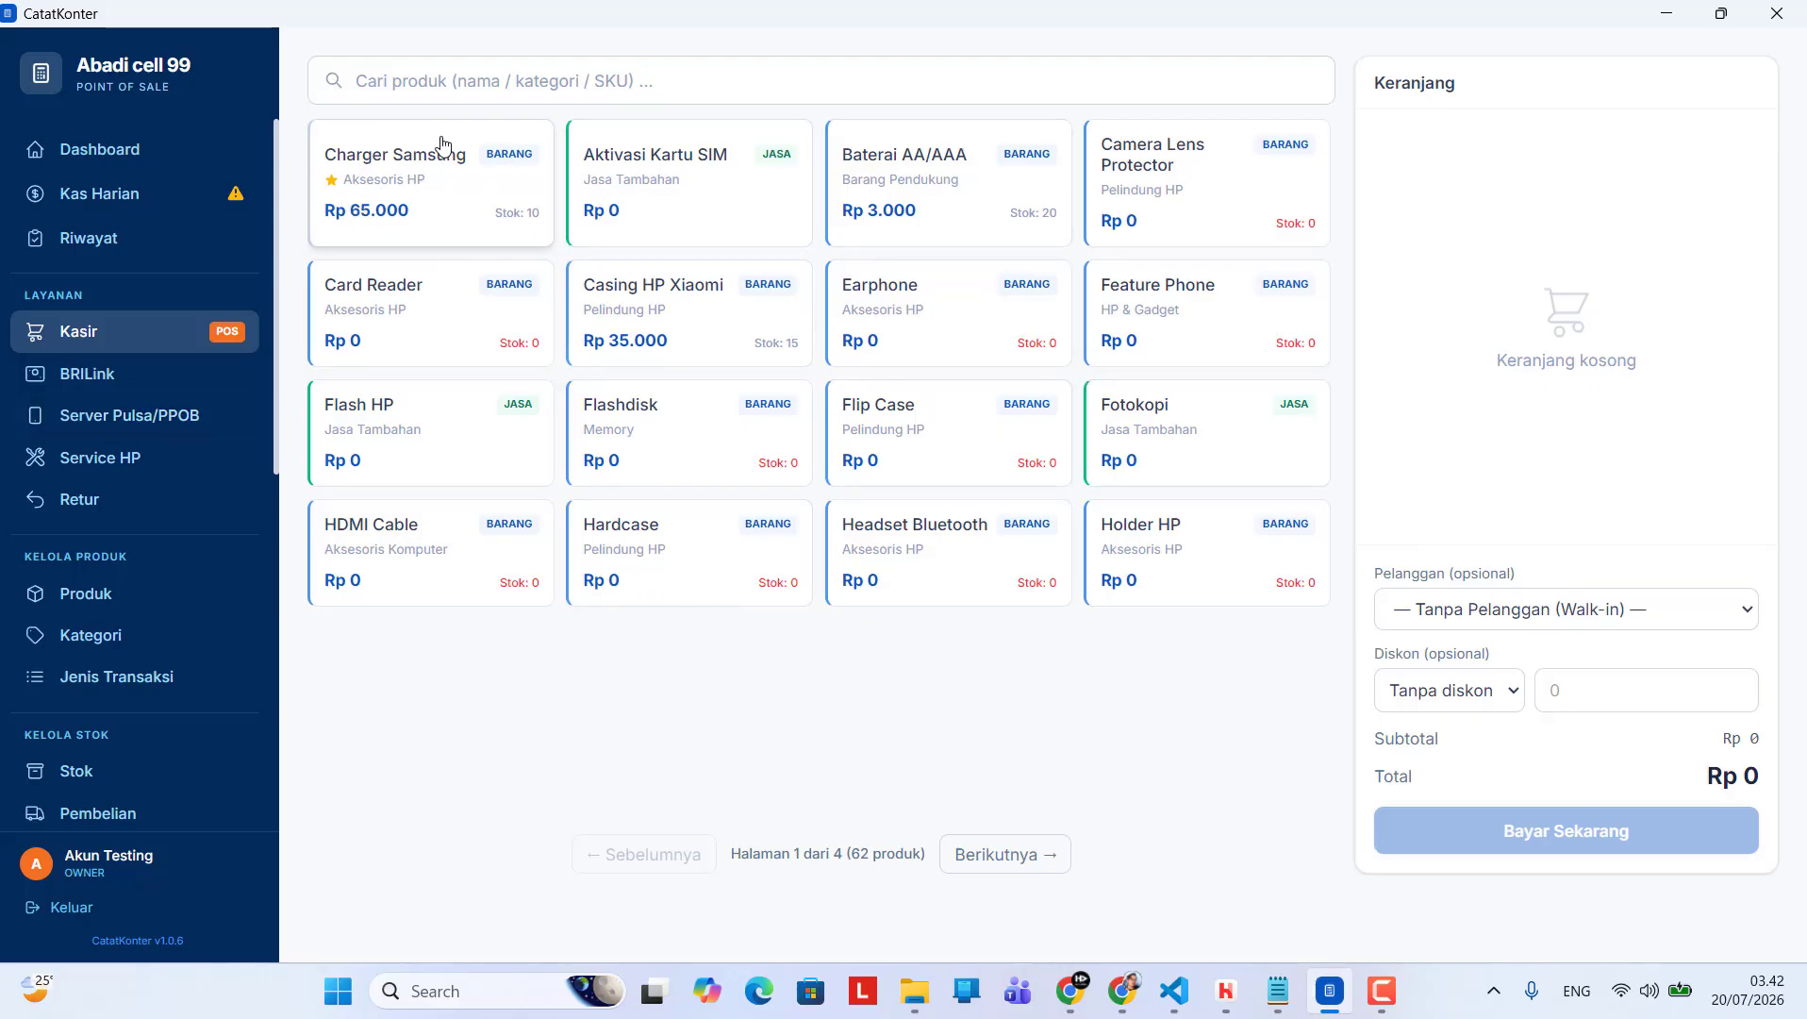
pyautogui.click(429, 82)
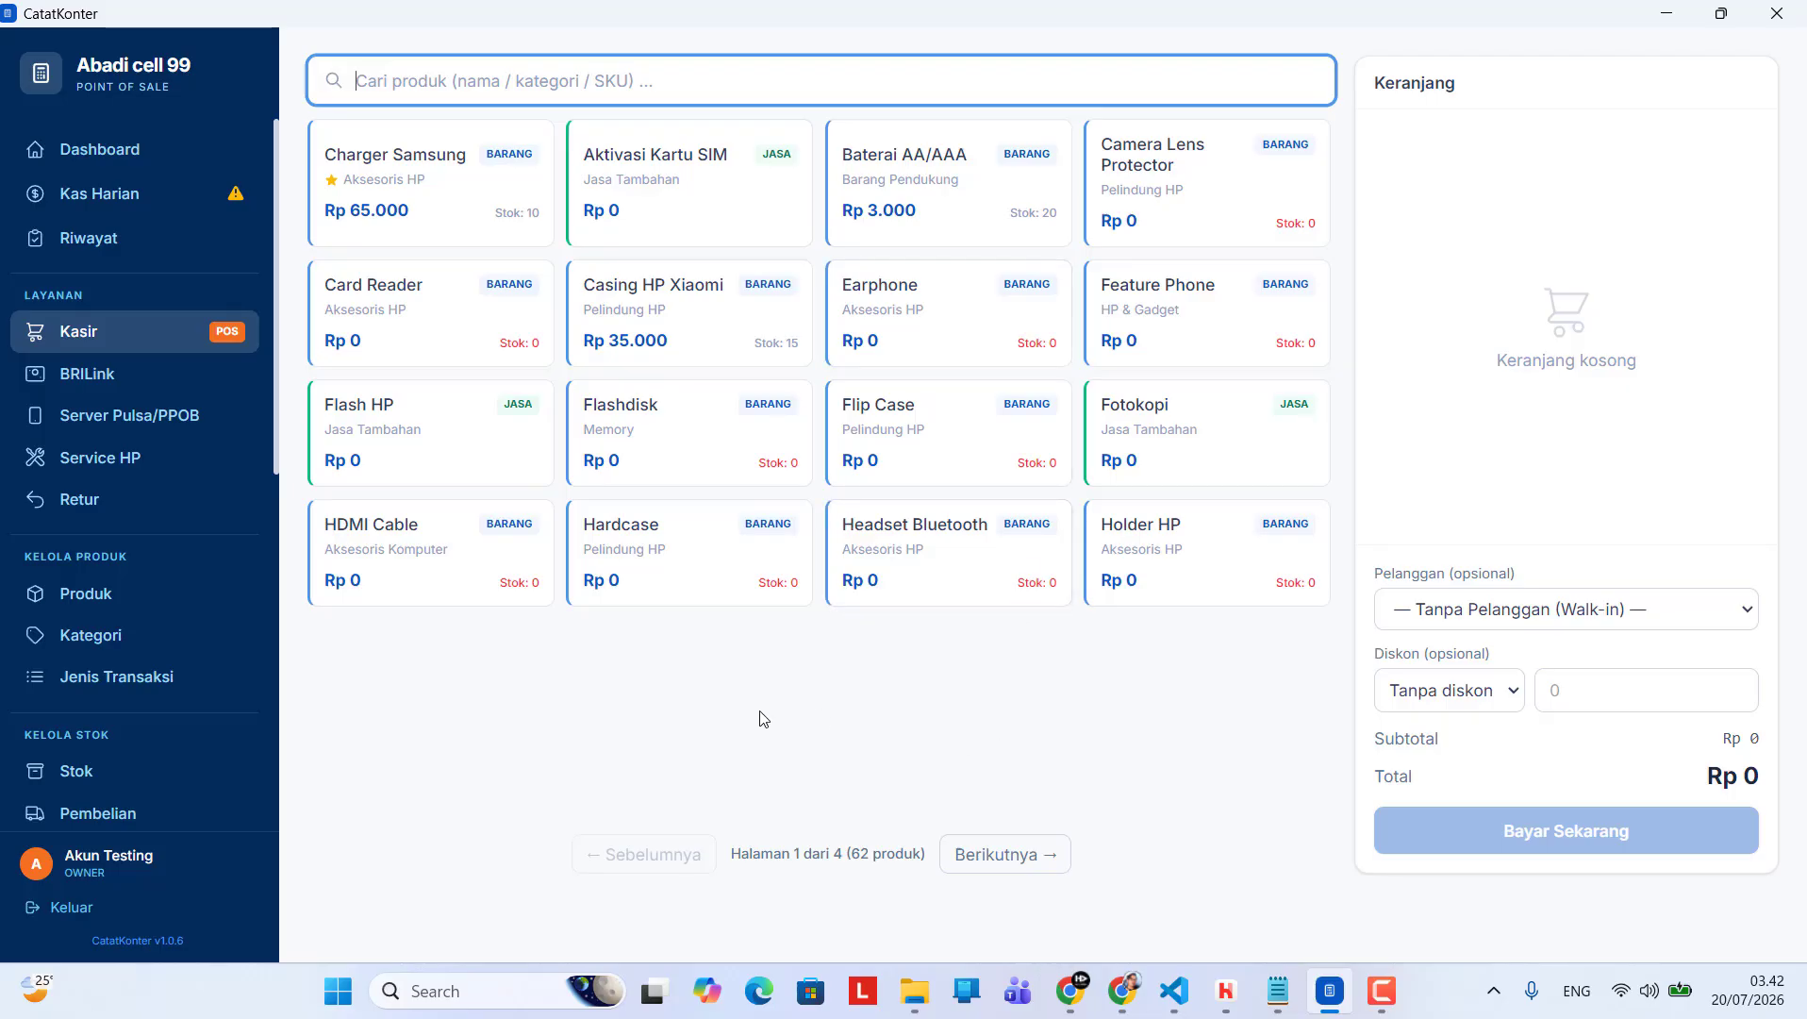
# Return to the product list, filter it by the category Jasa Tambahan and look through the services
pyautogui.click(147, 594)
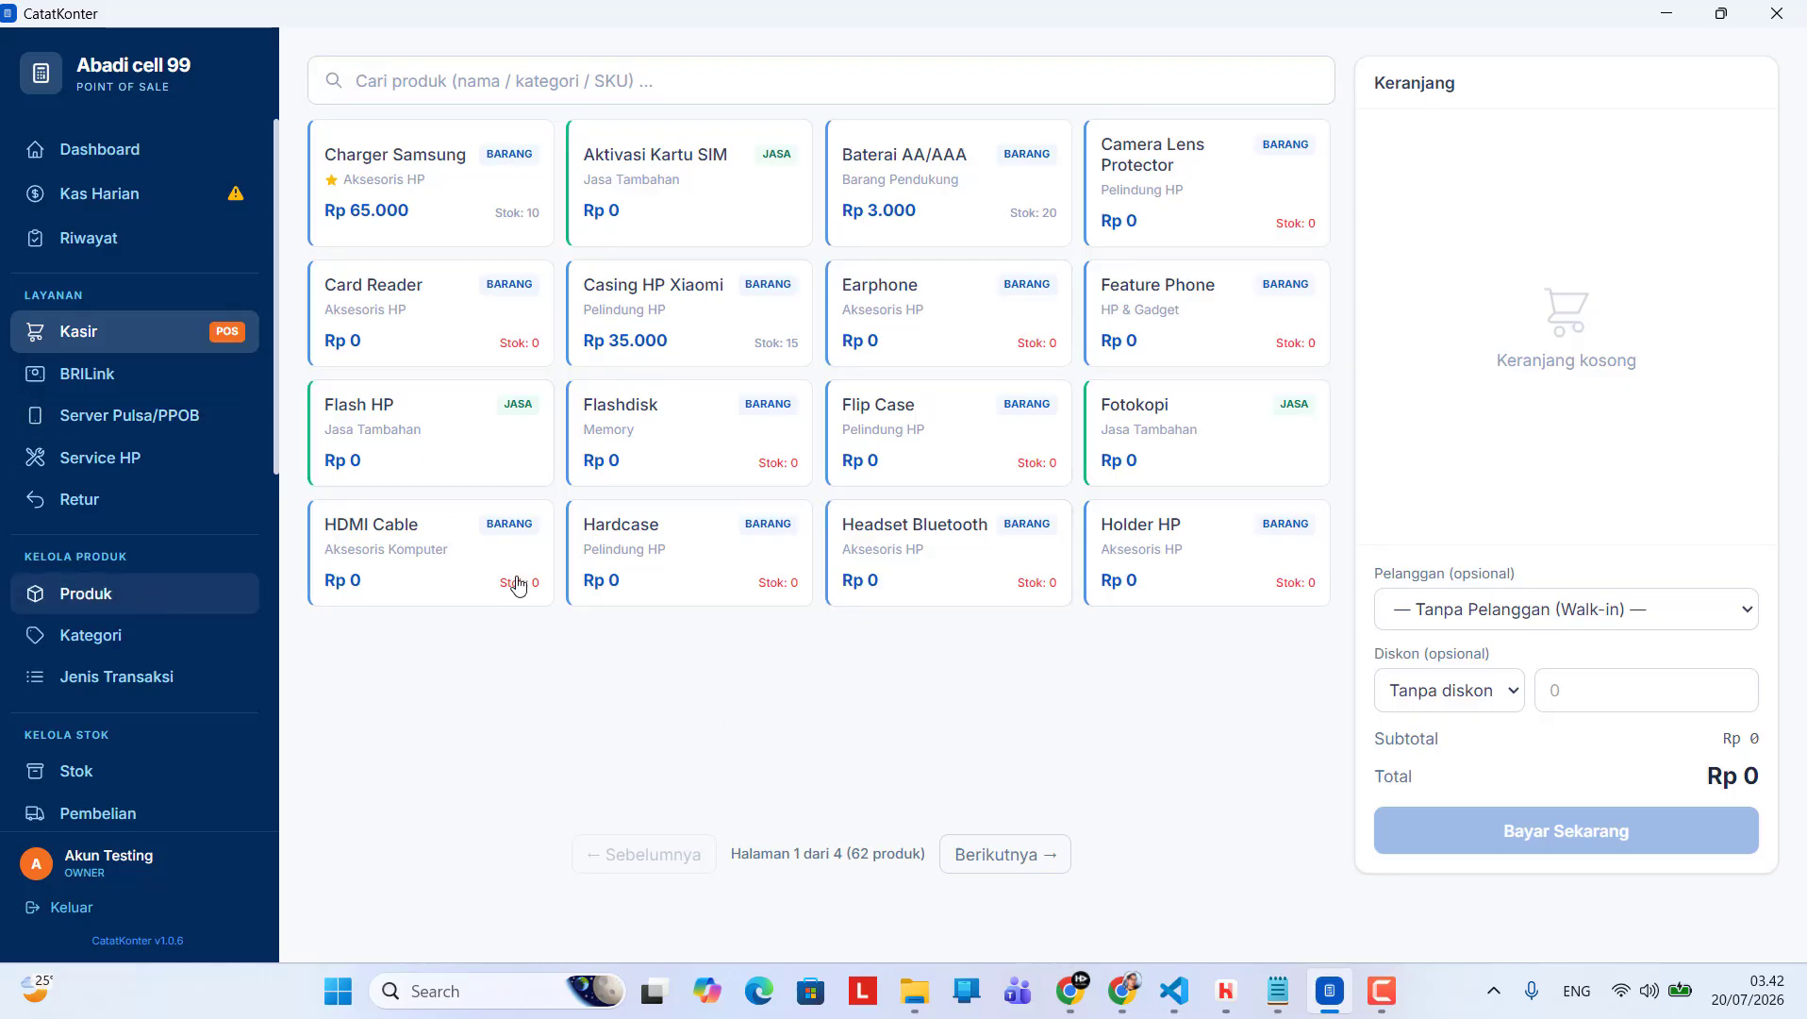
pyautogui.click(137, 604)
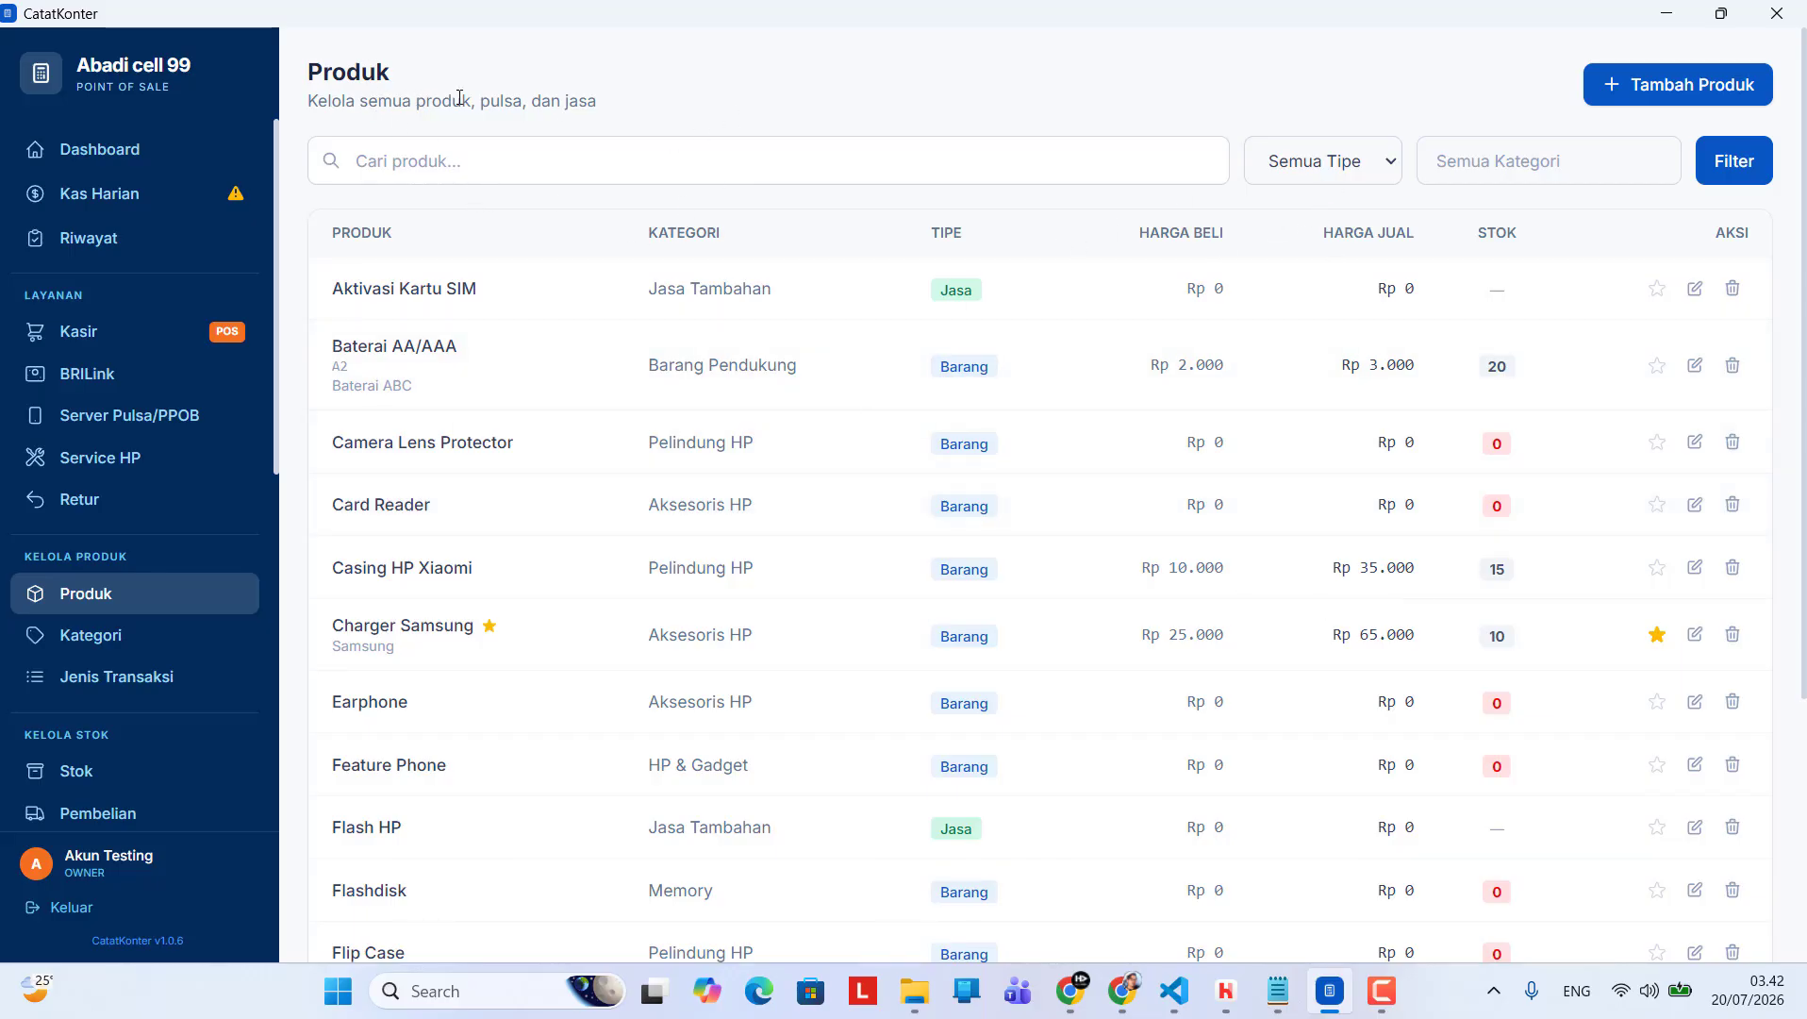
pyautogui.click(1356, 176)
pyautogui.click(1273, 199)
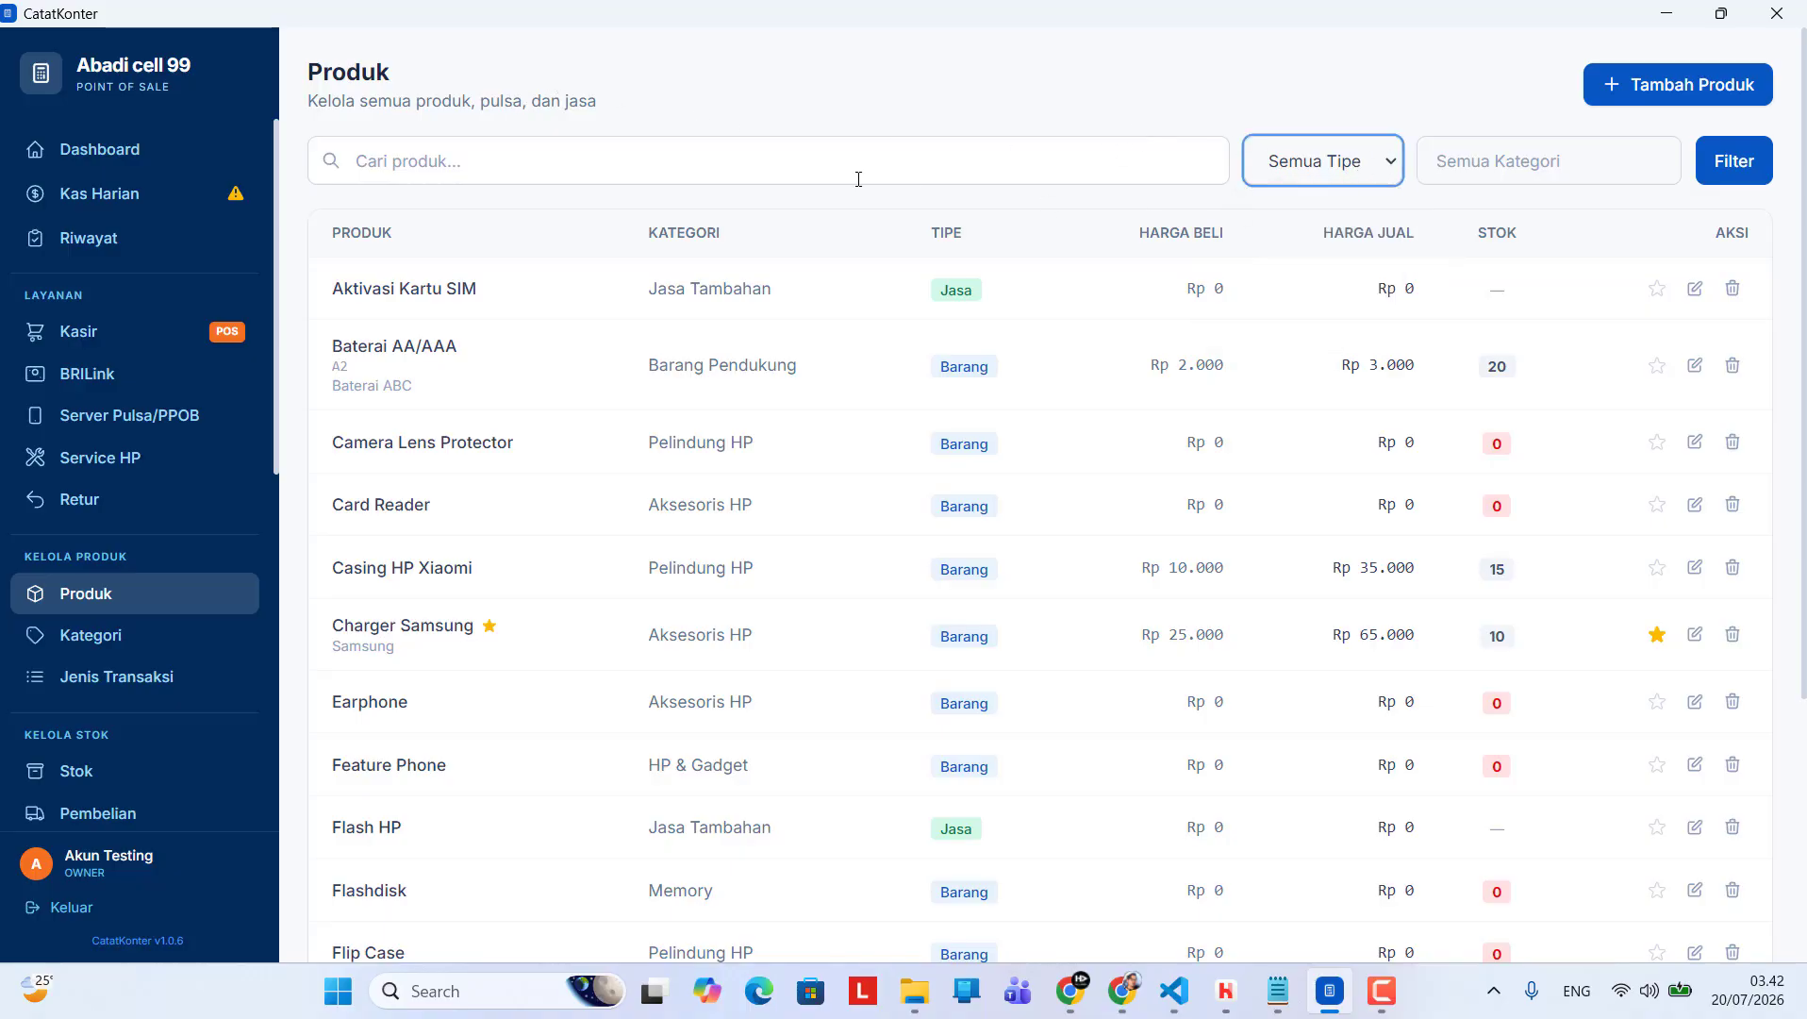
pyautogui.click(1482, 165)
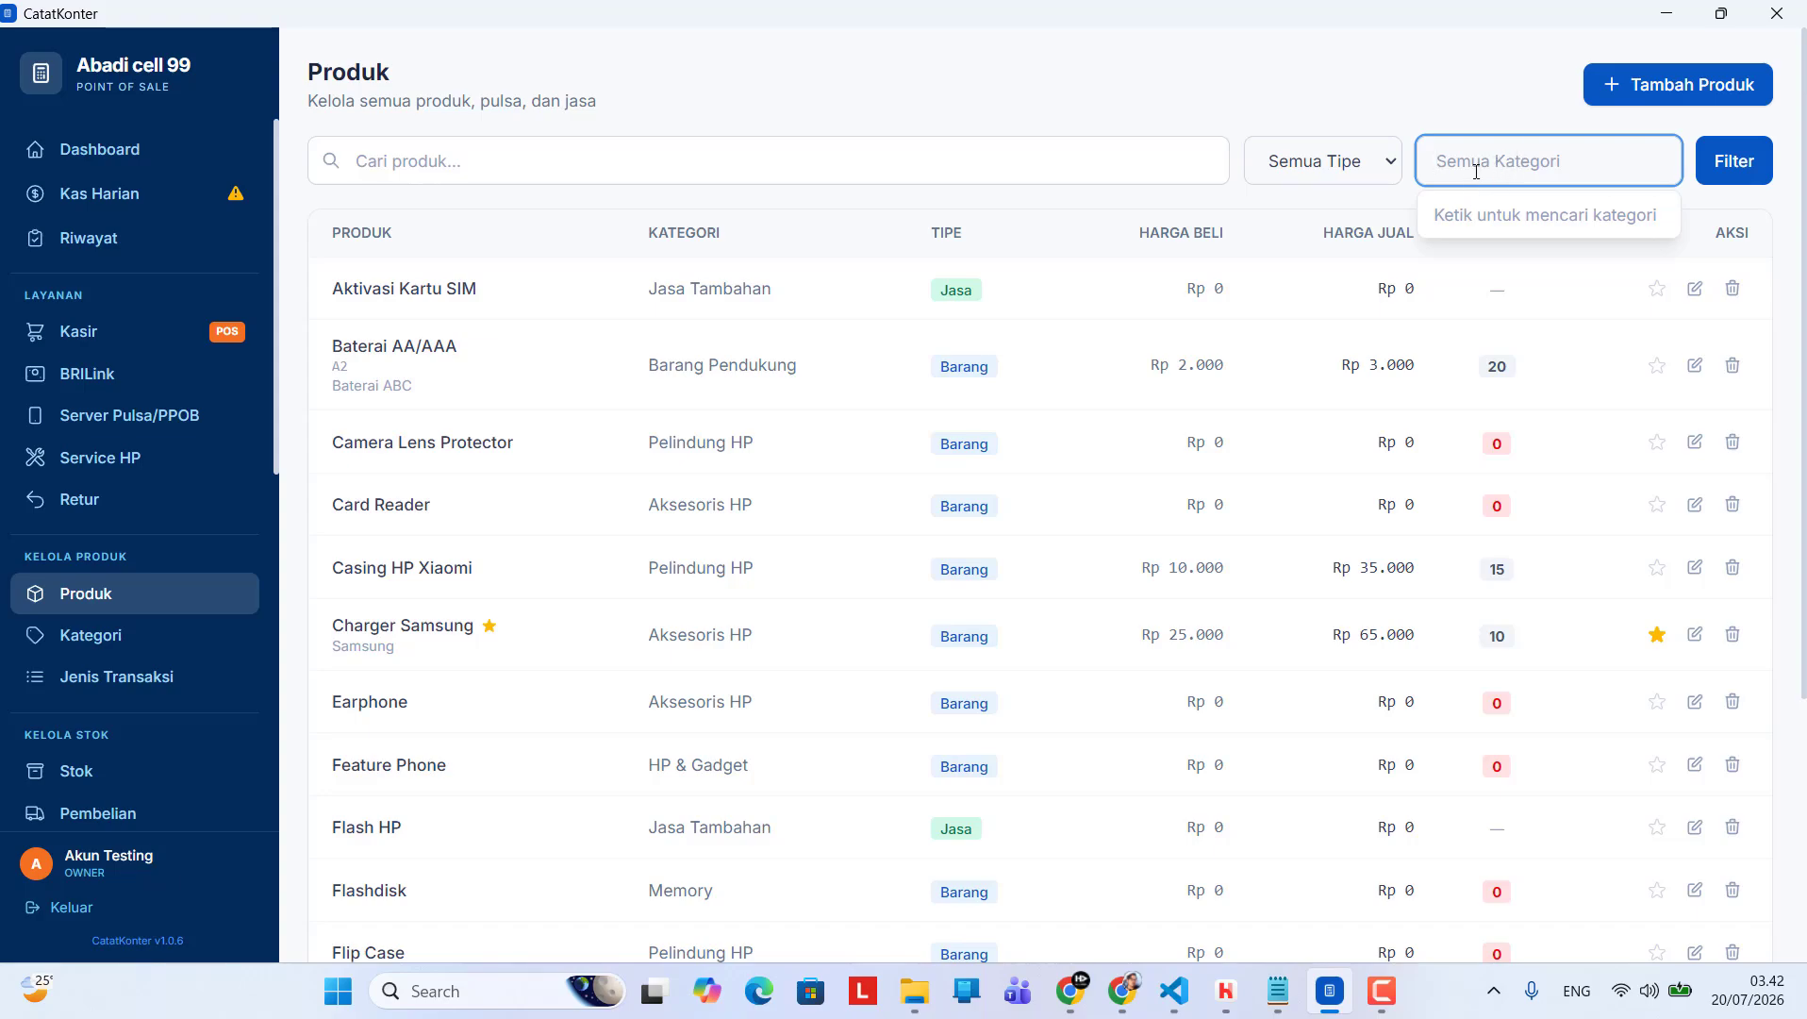
pyautogui.write('jasa')
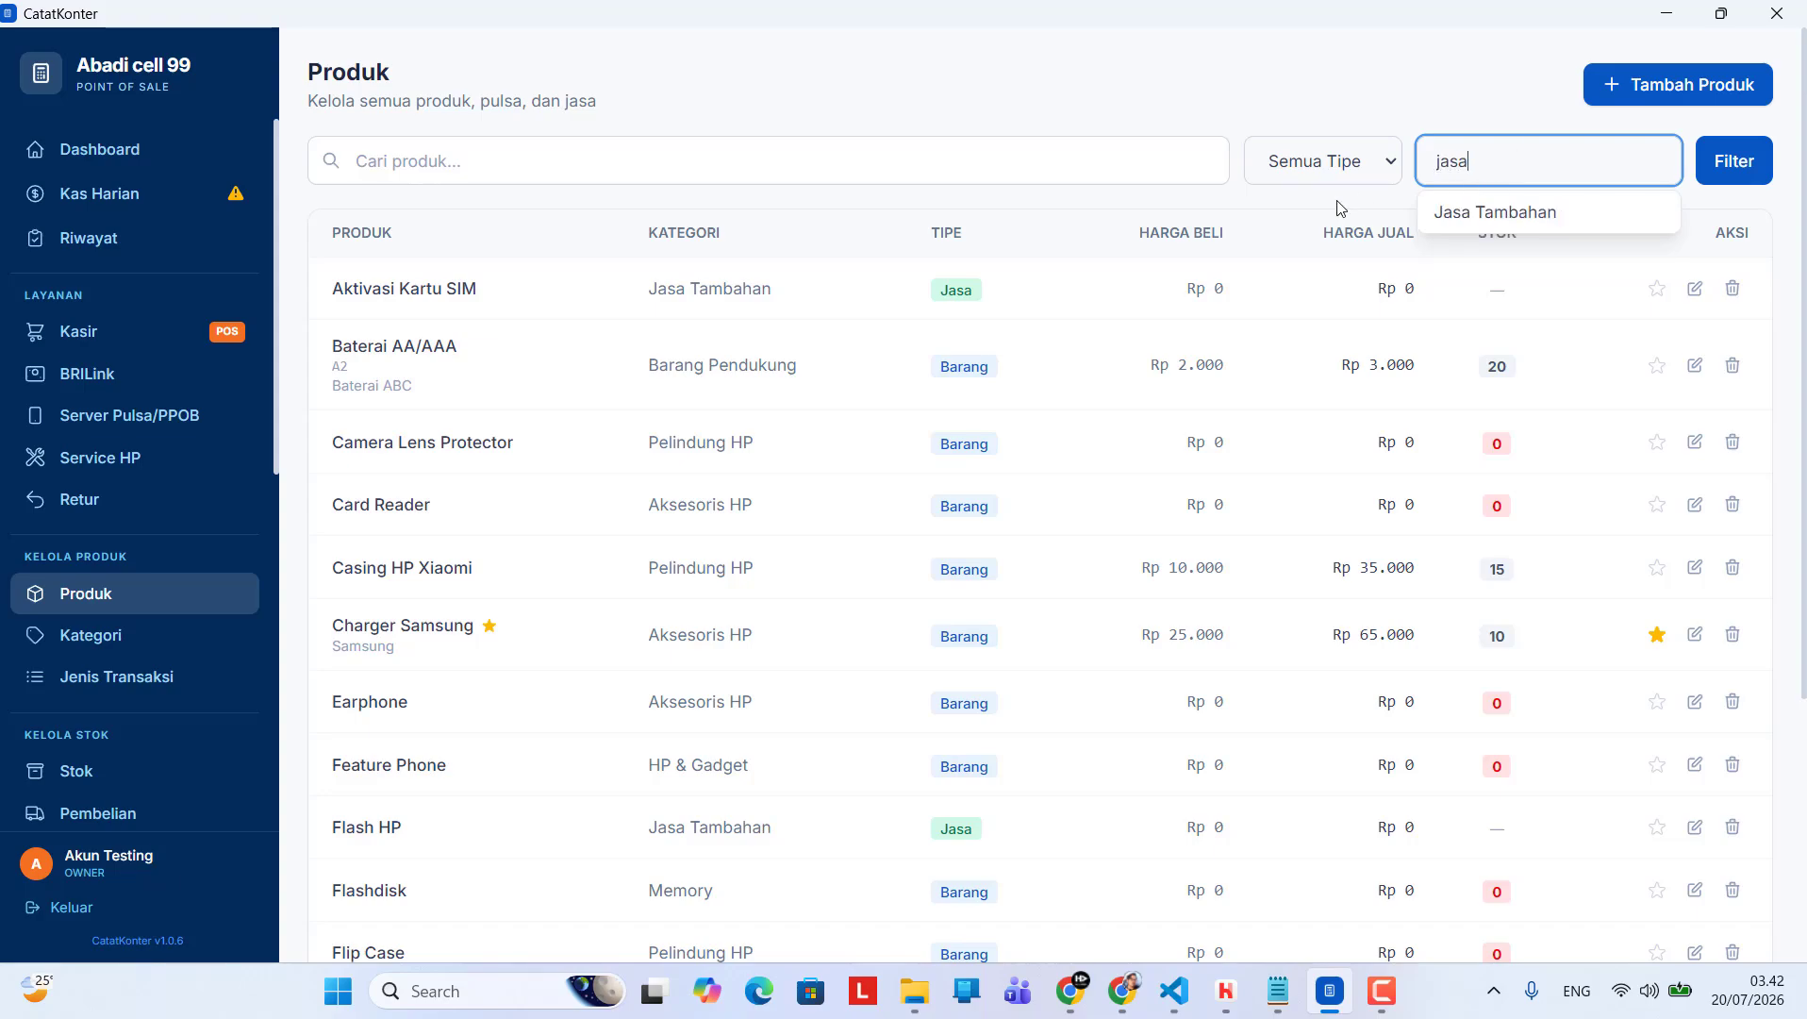
pyautogui.click(1495, 213)
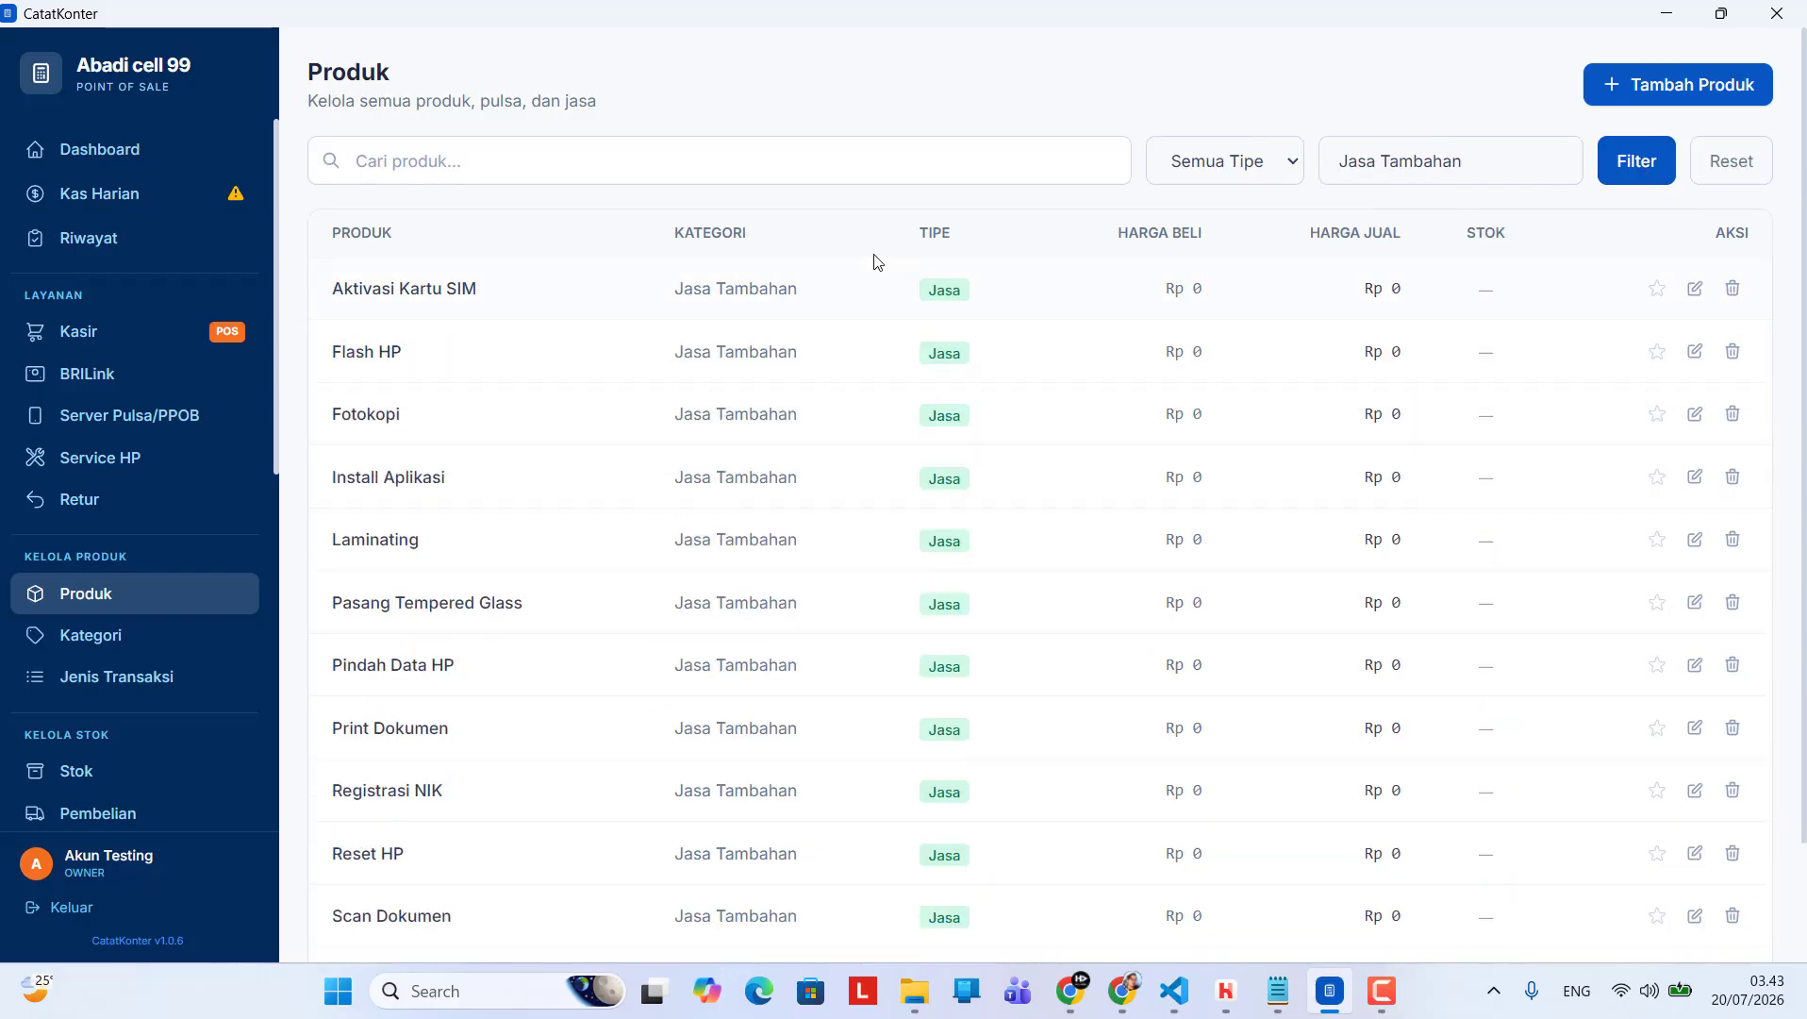
pyautogui.scroll(-2, 1025, 521)
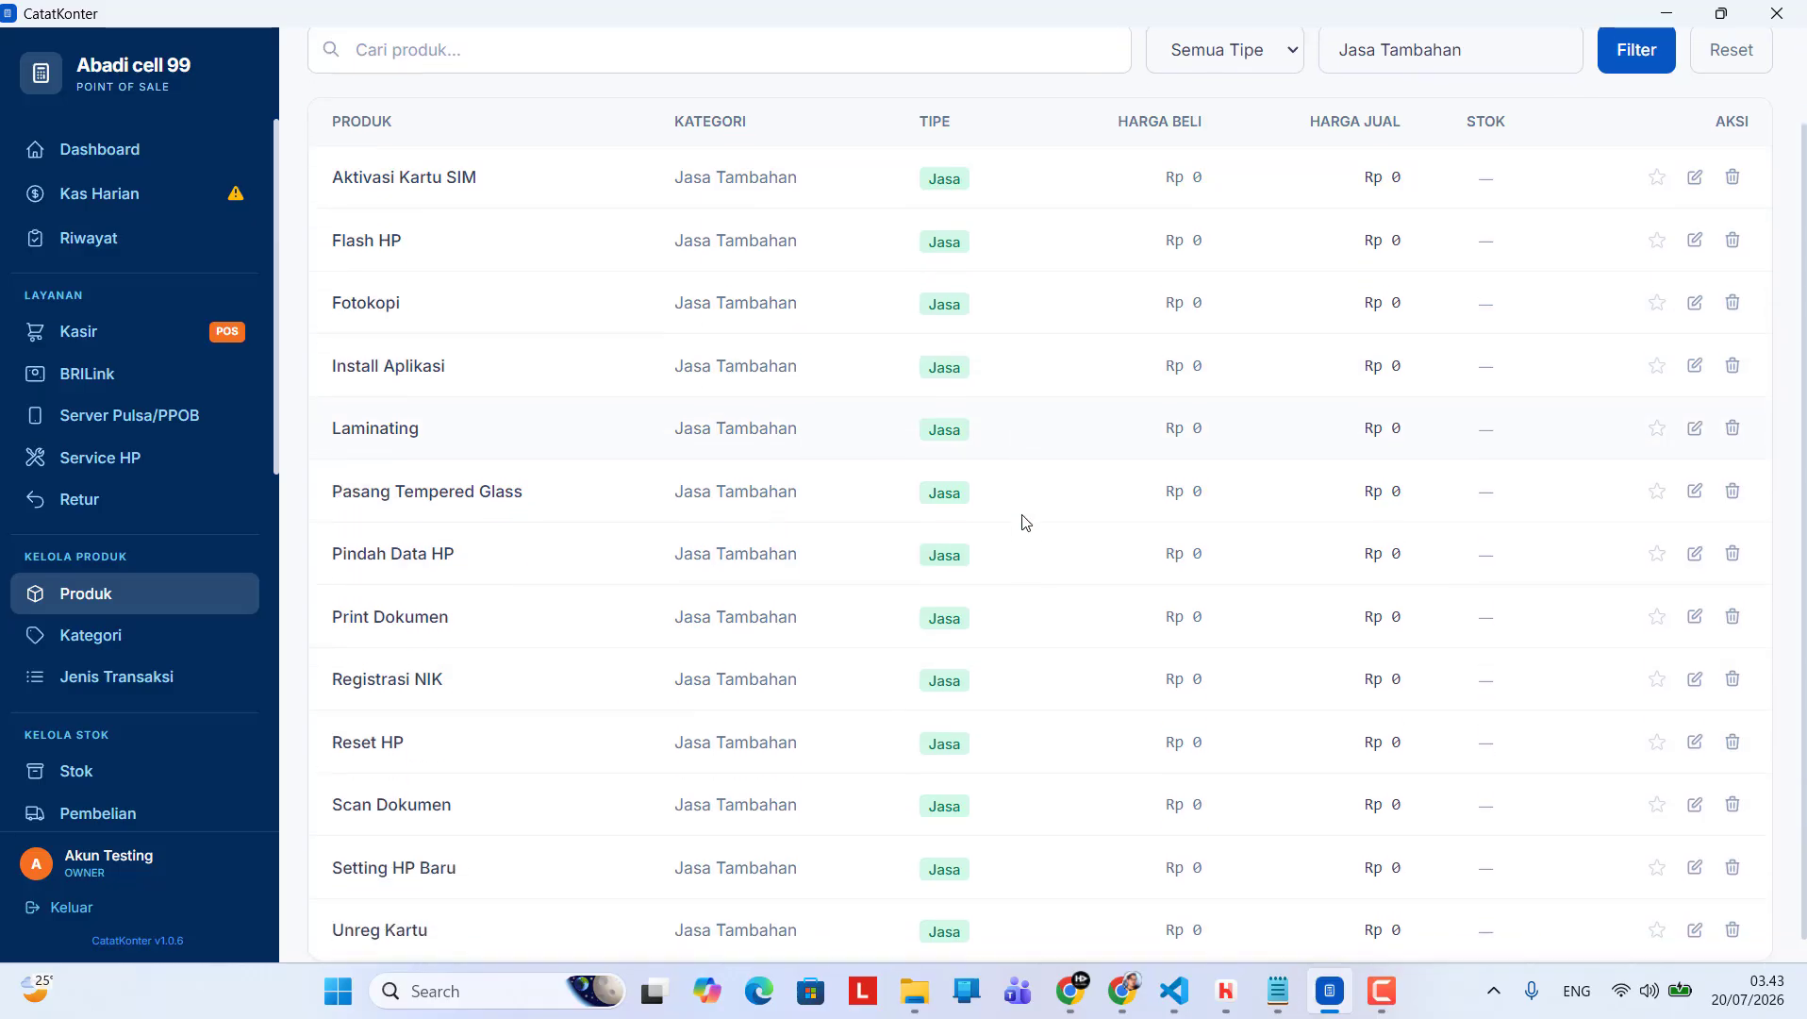
pyautogui.scroll(2, 1060, 600)
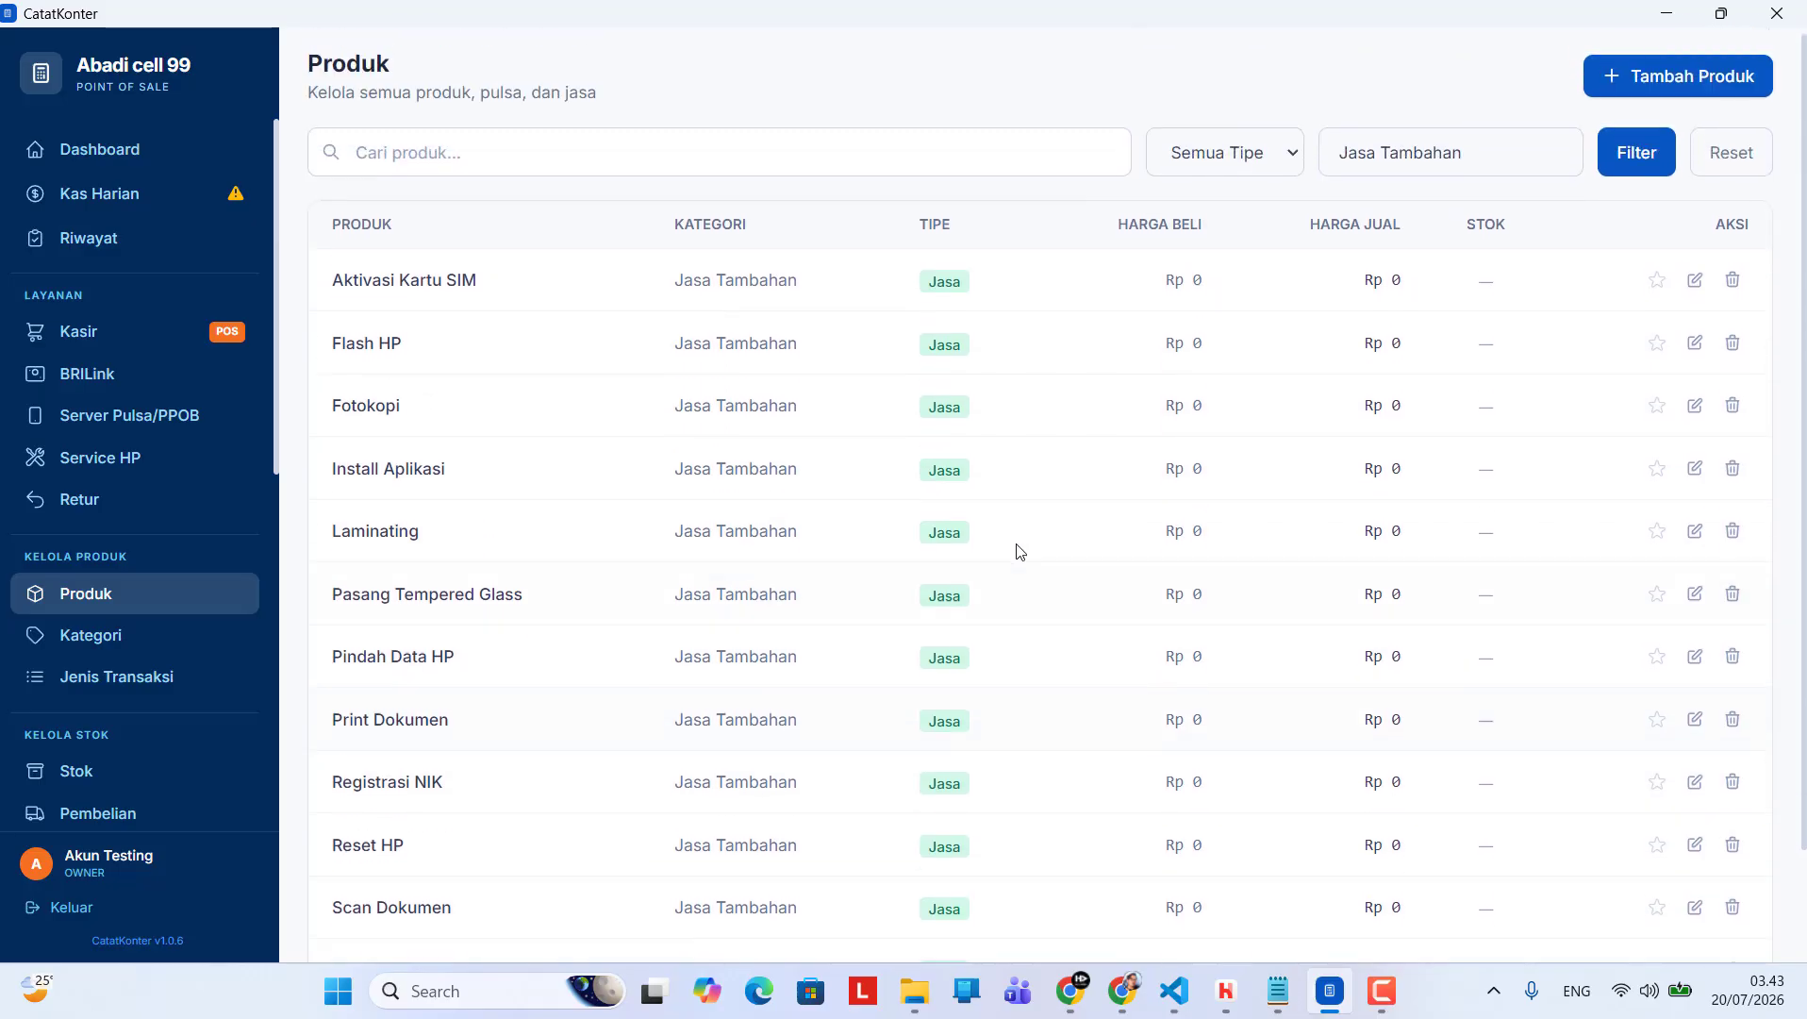
# Search the product list's category filter for digital
pyautogui.doubleClick(1500, 166)
pyautogui.hotkey('ctrl', 'a')
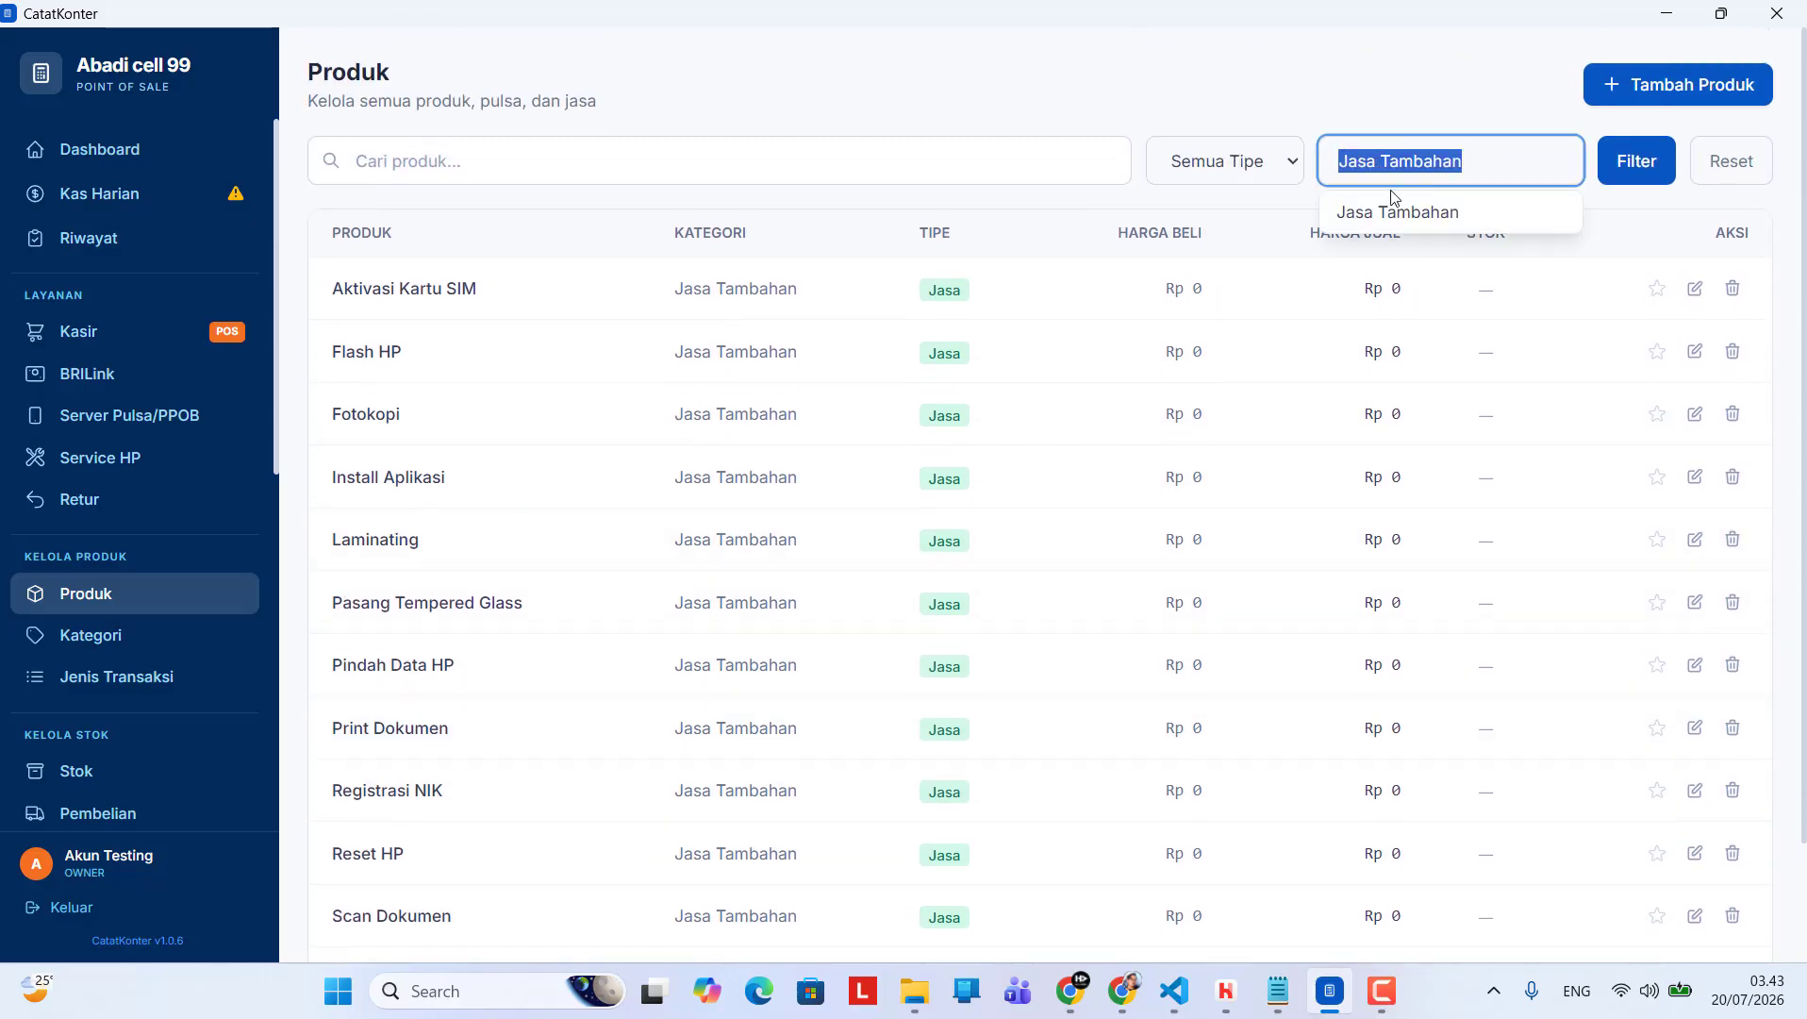
pyautogui.write('digital')
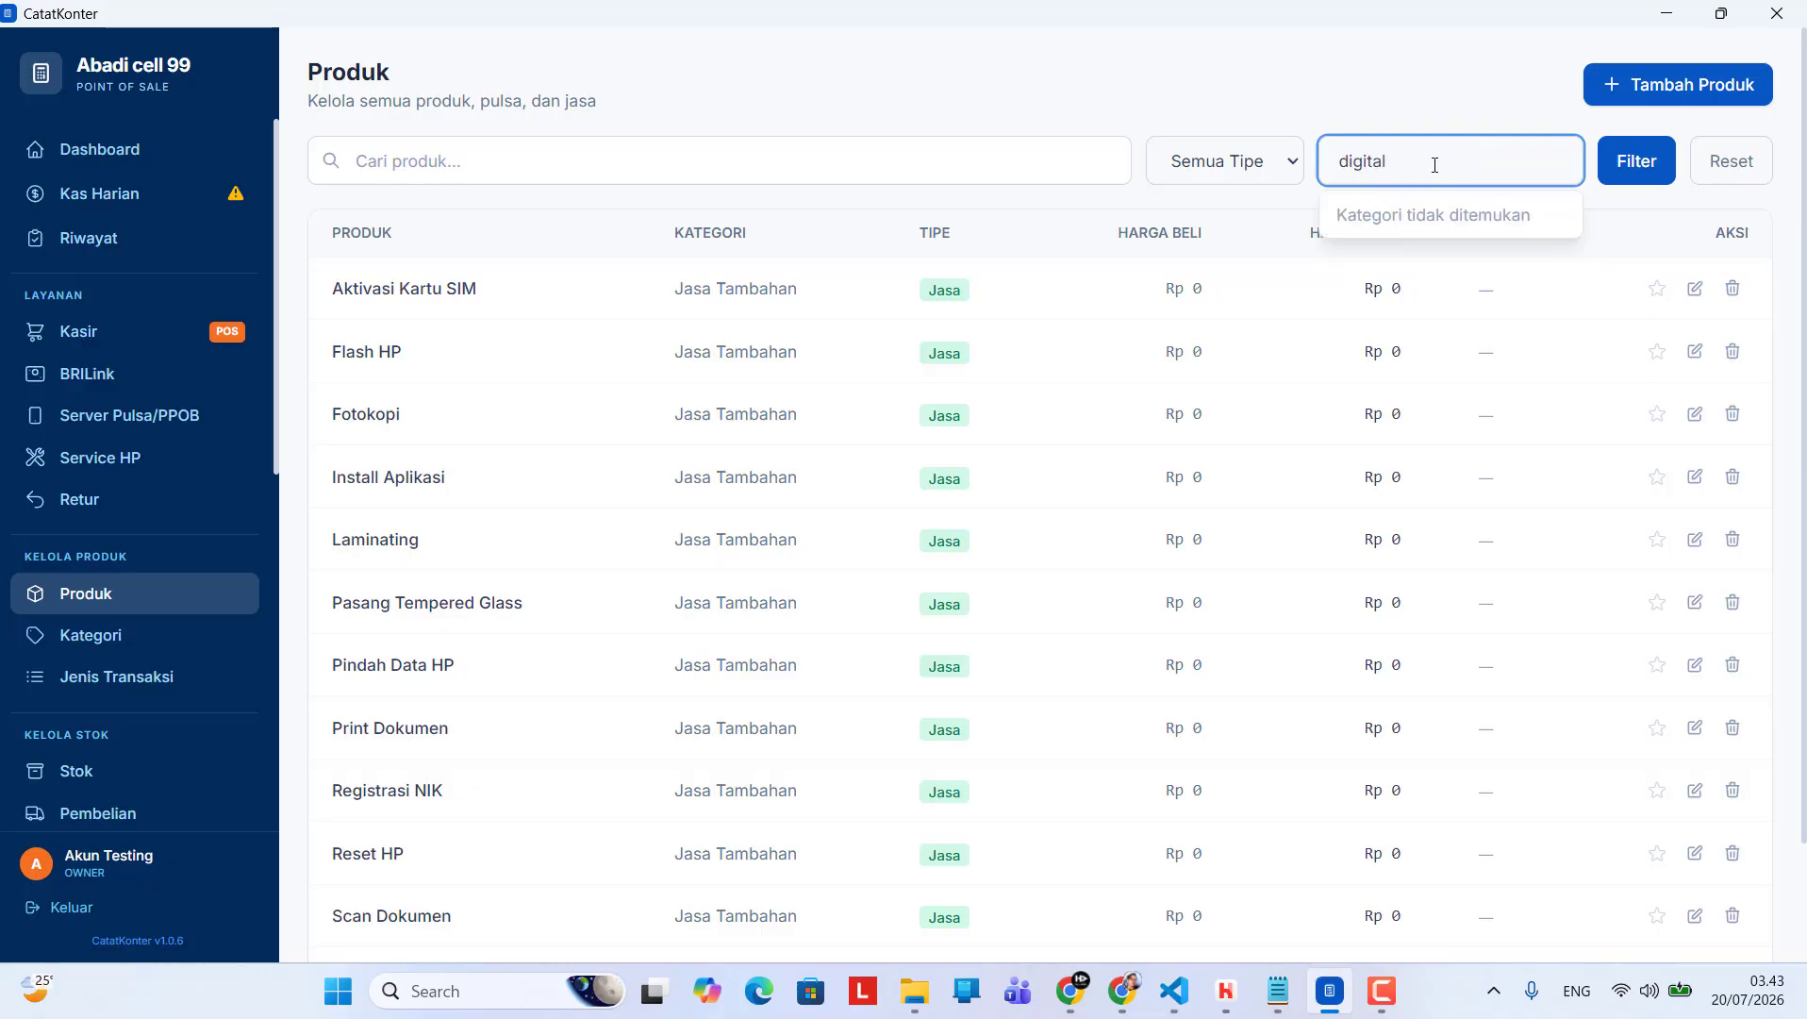
pyautogui.hotkey('ctrl', 'a')
pyautogui.click(1434, 162)
# Open the Kategori page and look over the existing product categories
pyautogui.click(114, 644)
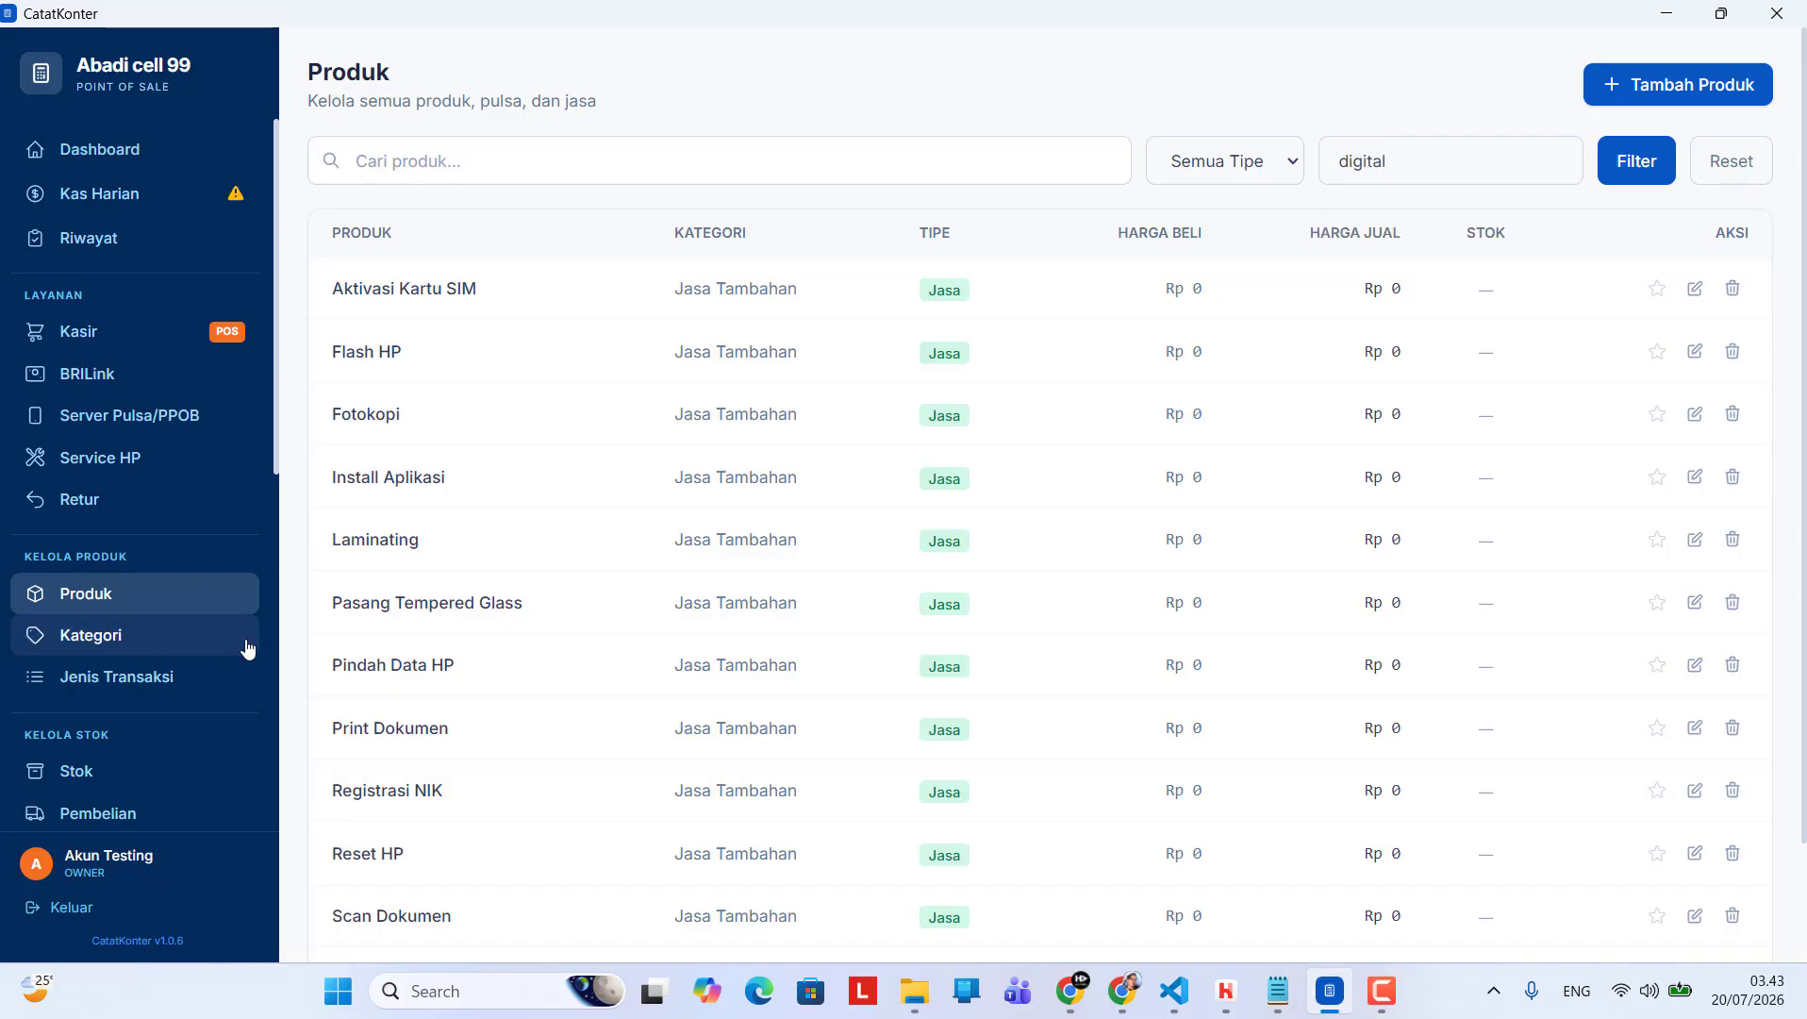
pyautogui.click(247, 648)
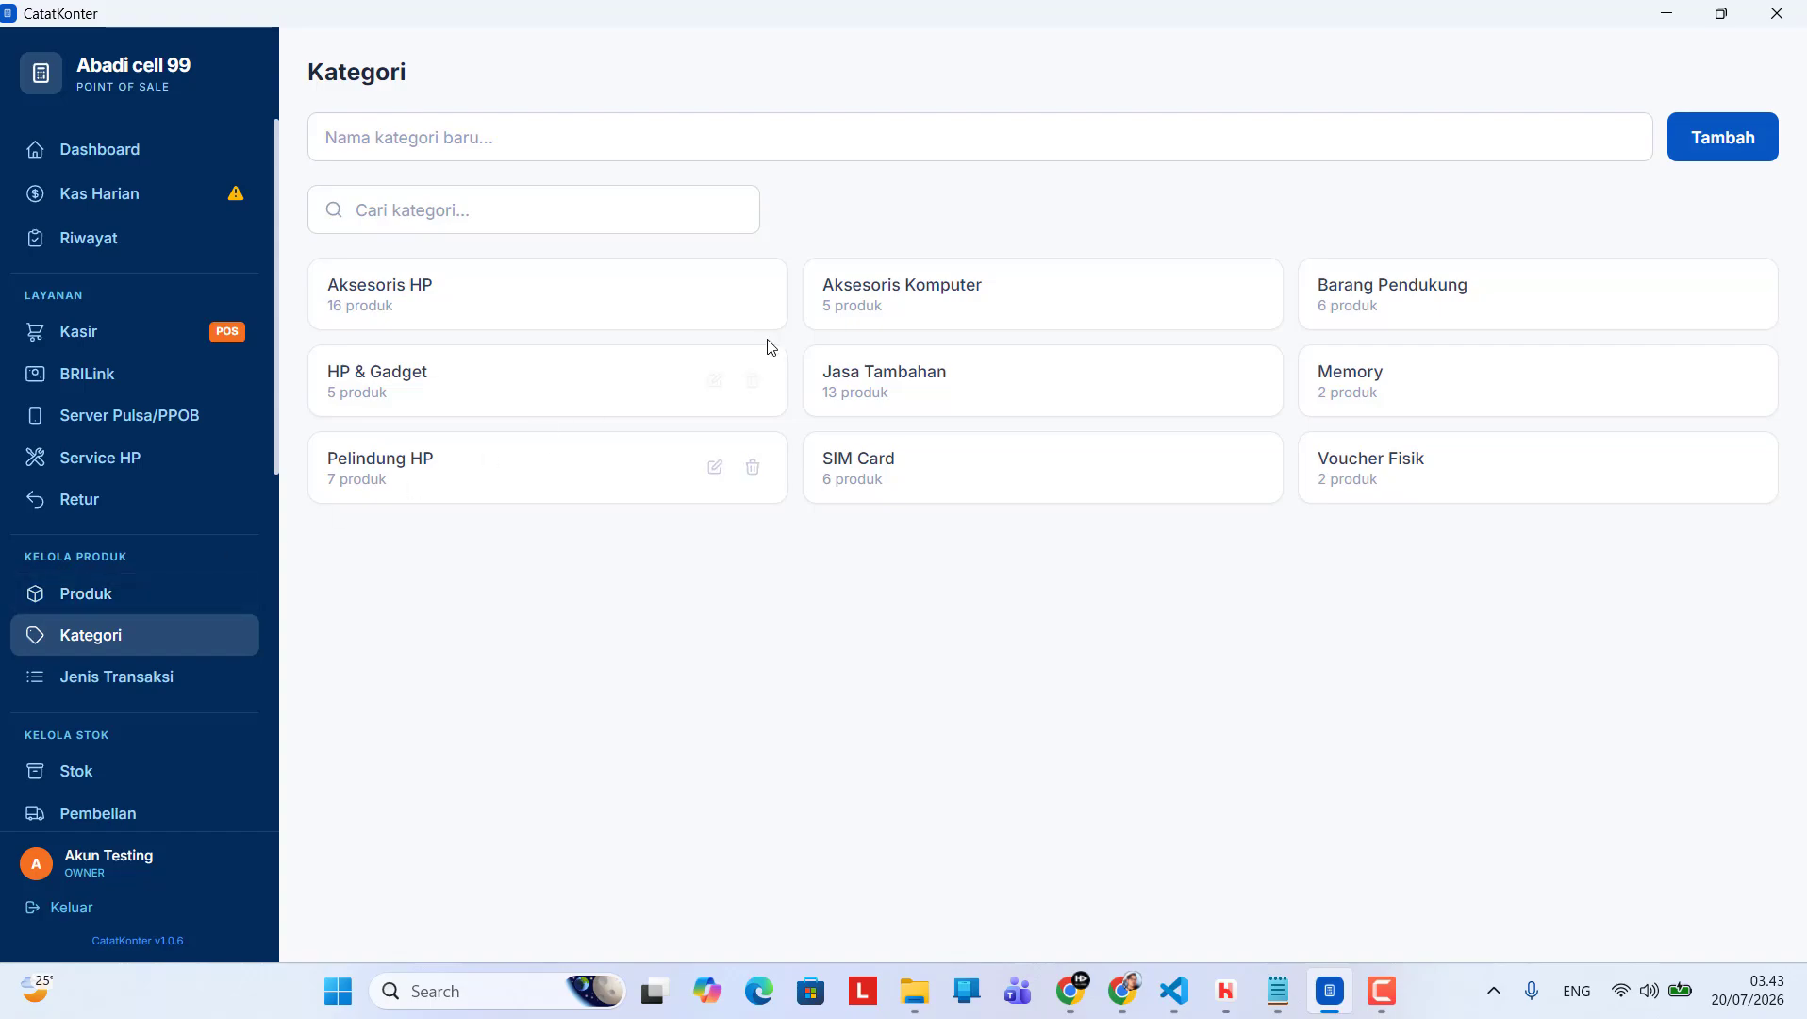
# Filter the product list by the category Aksesoris HP and look through the accessories
pyautogui.click(1500, 174)
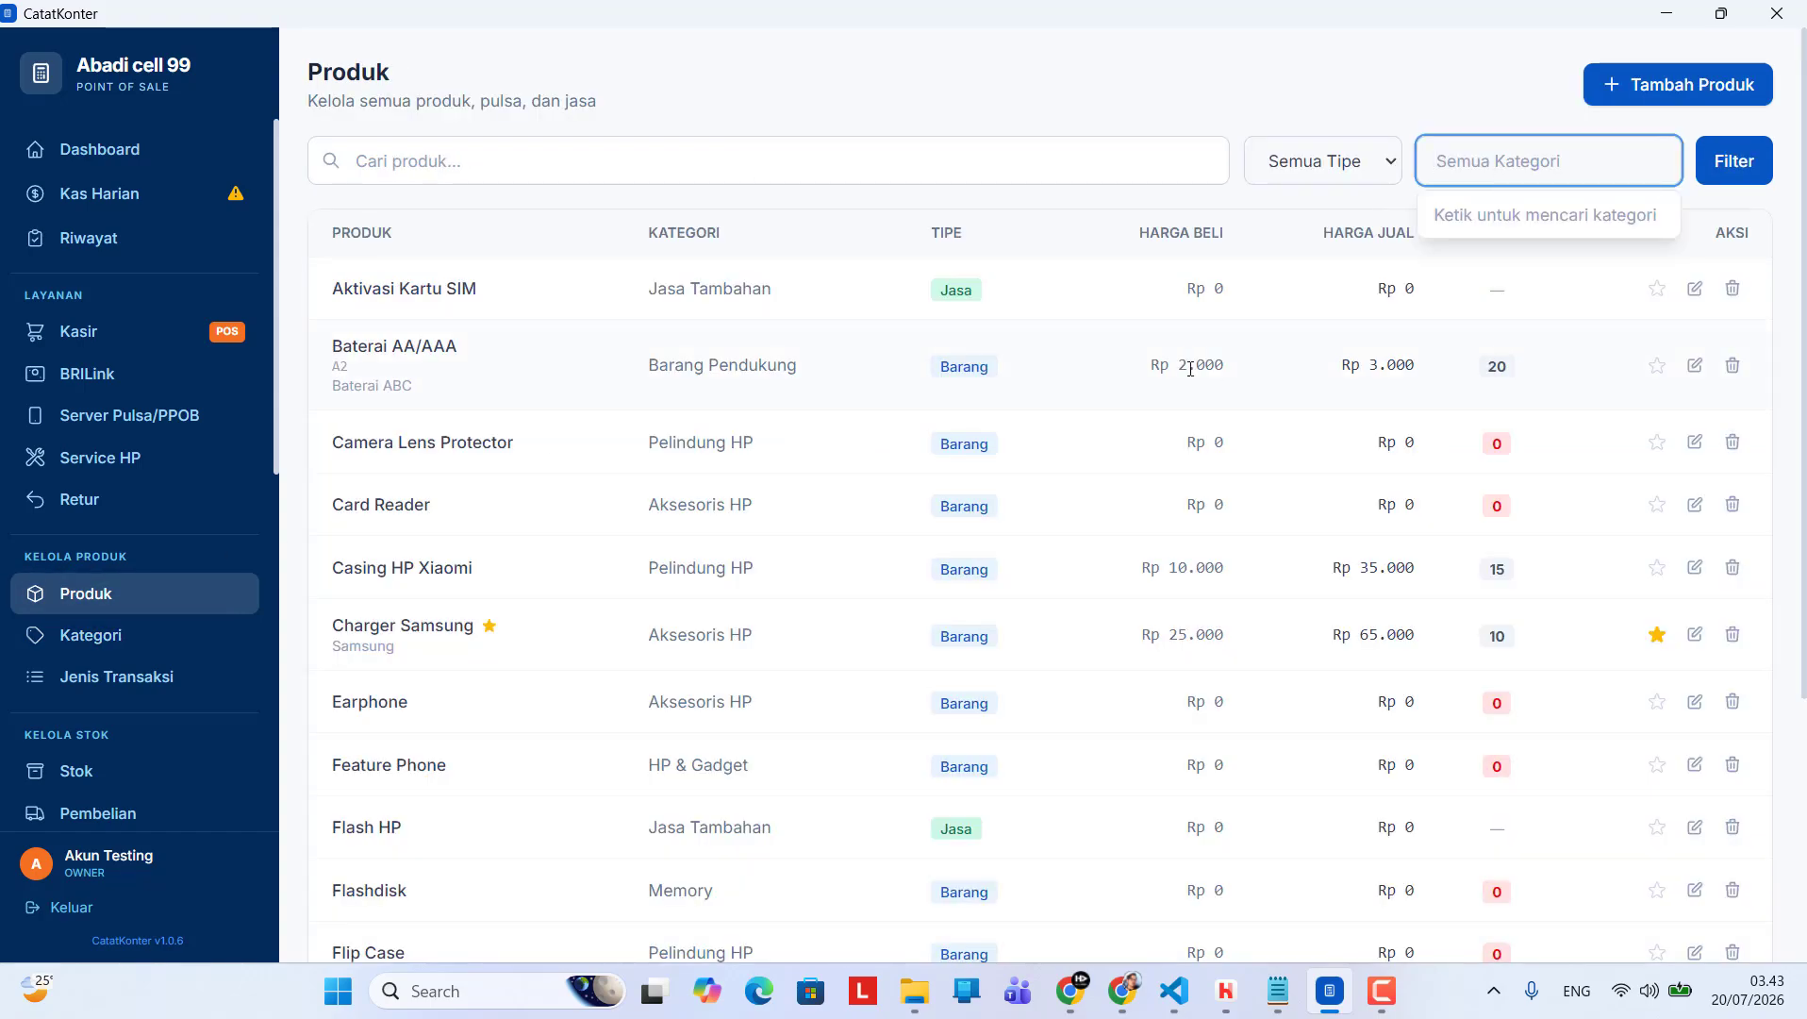
pyautogui.write('Ak')
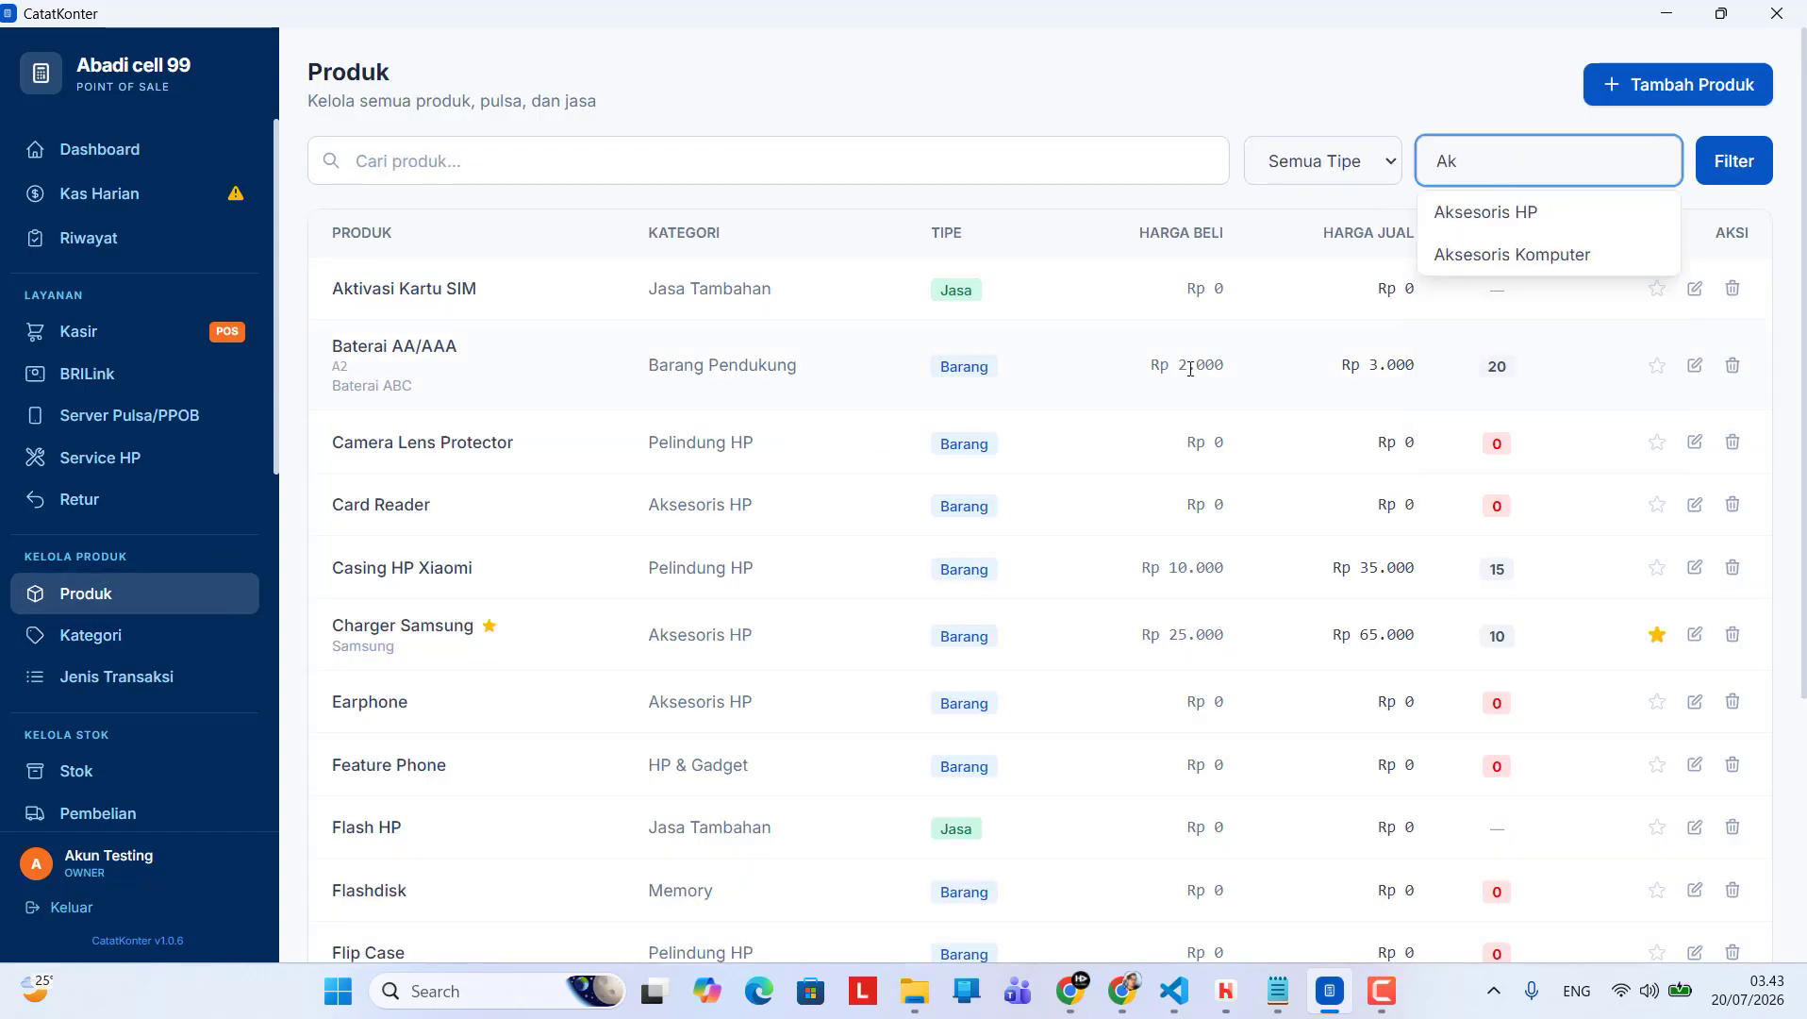
pyautogui.click(1468, 215)
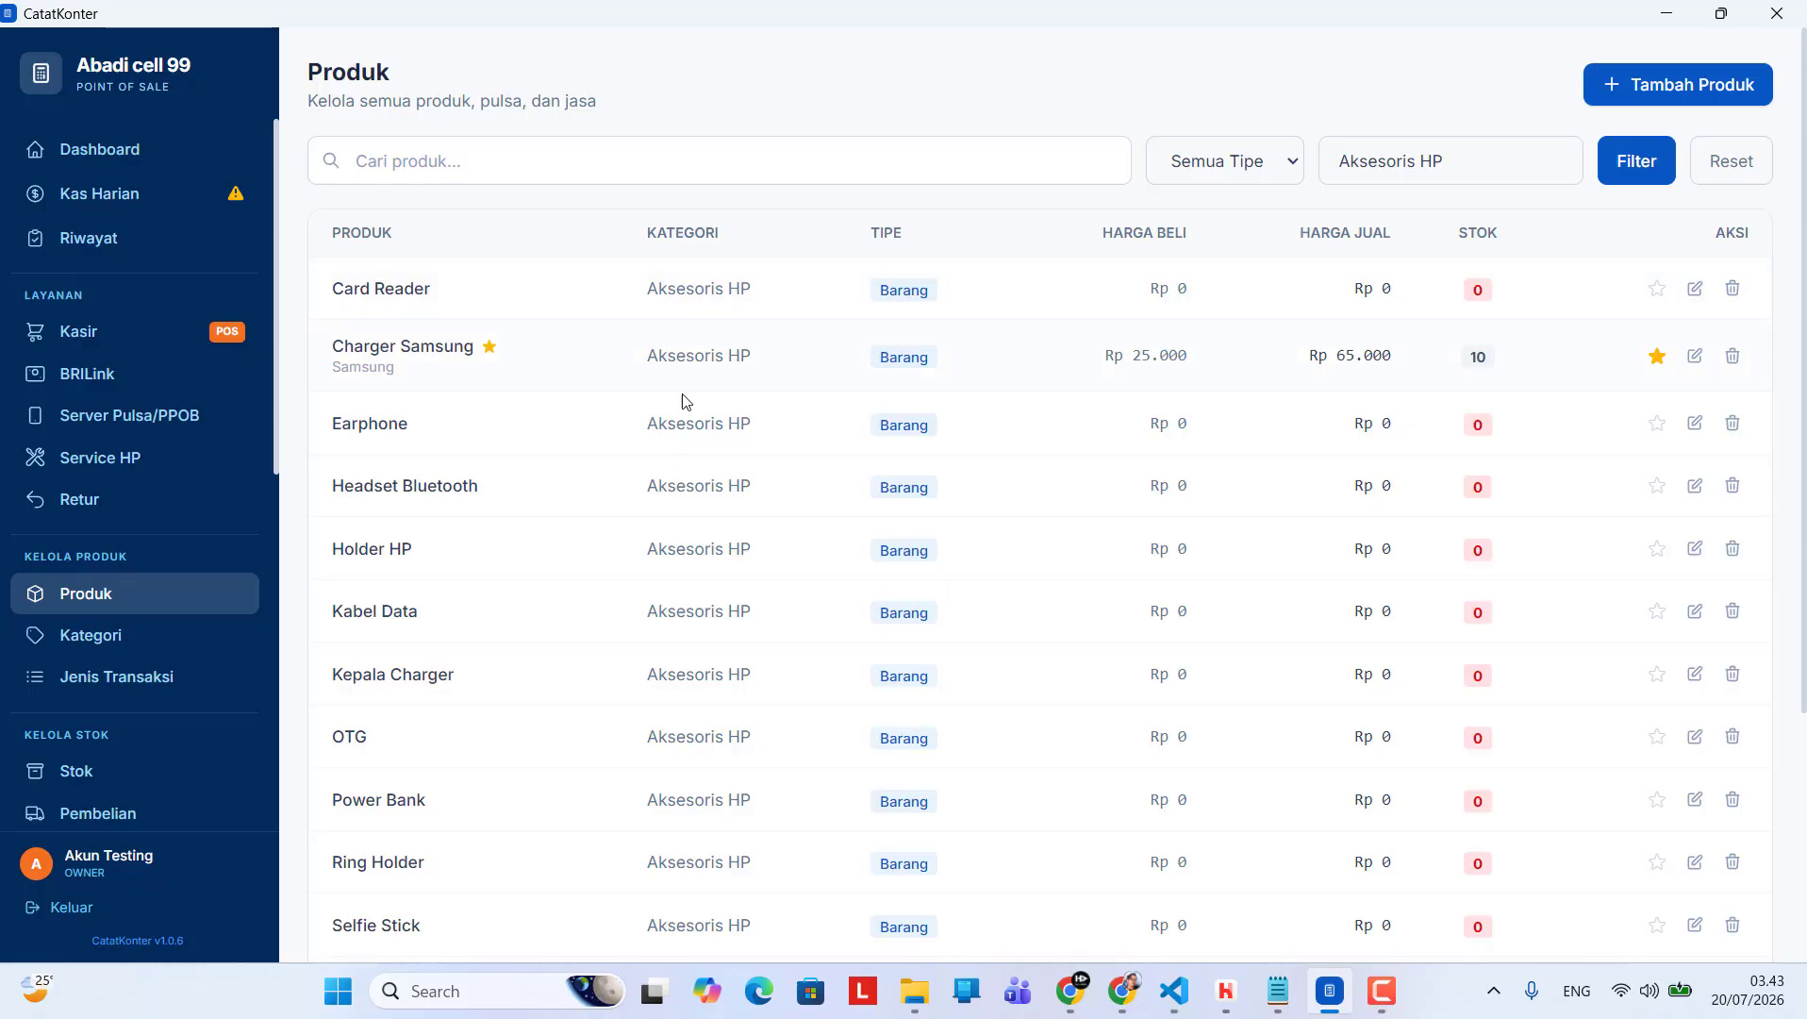
pyautogui.scroll(-5, 673, 525)
pyautogui.scroll(5, 666, 516)
pyautogui.scroll(-1, 666, 516)
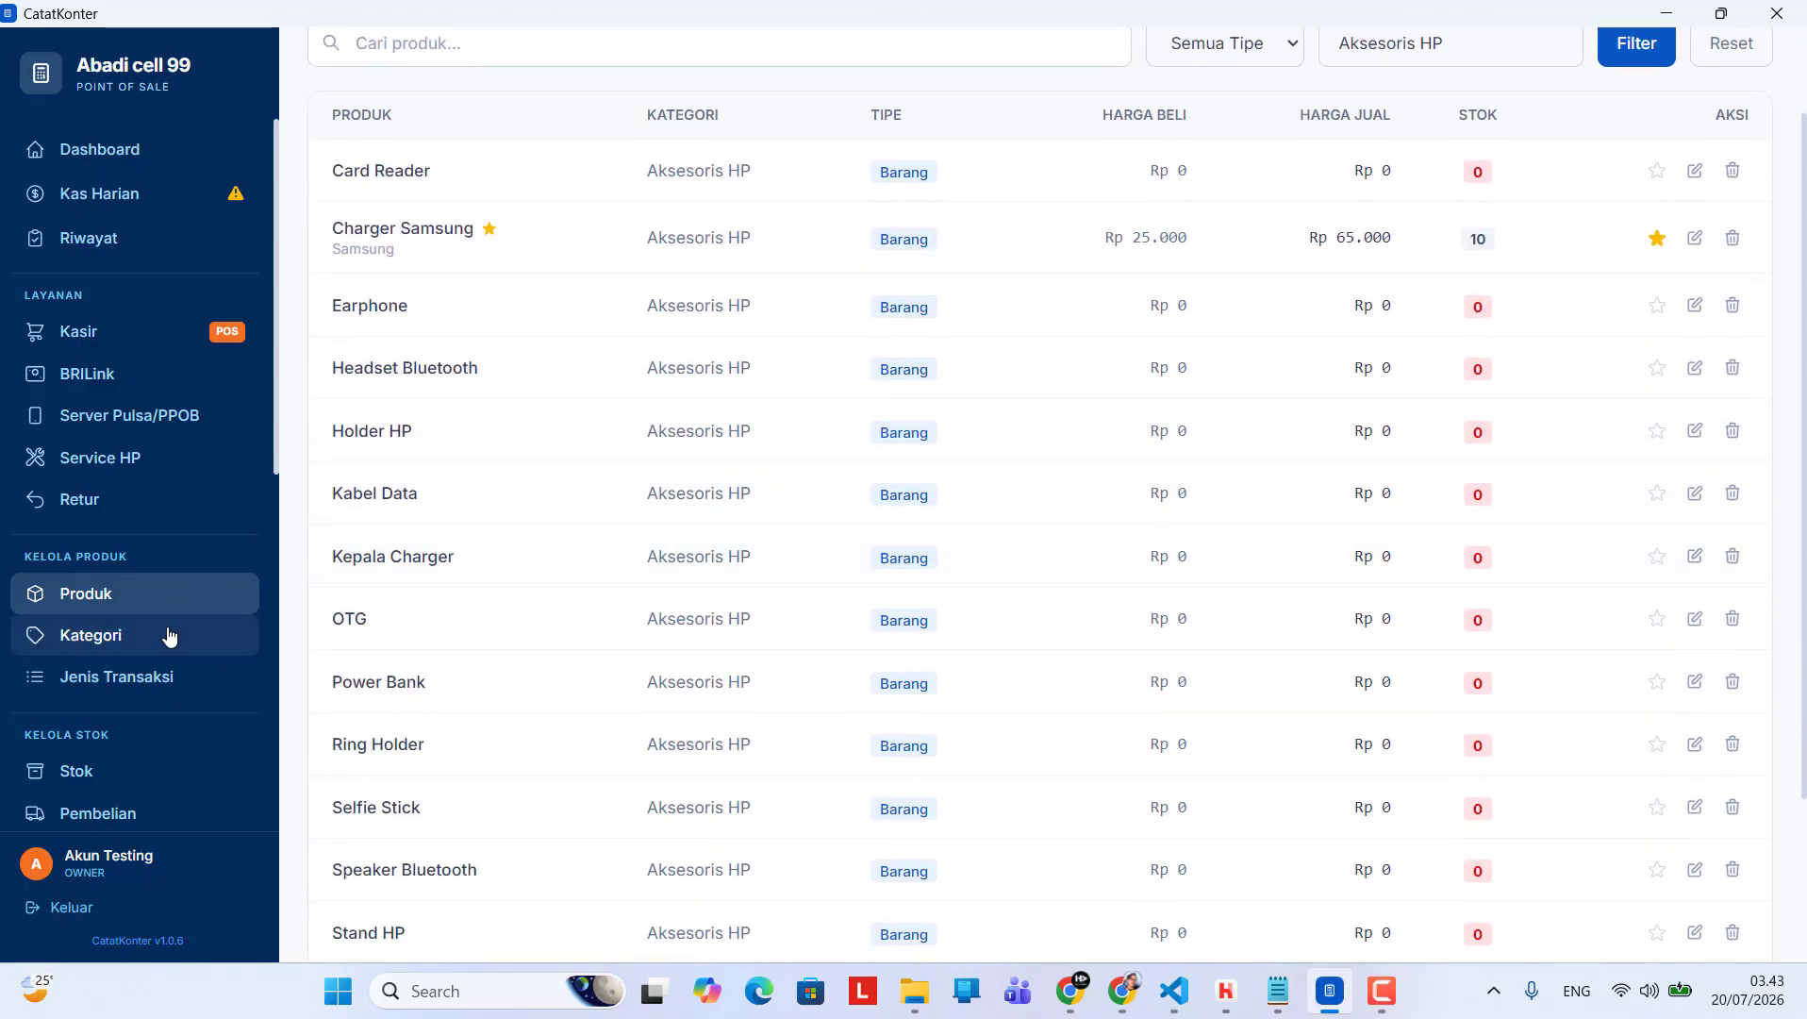
# Review the Kategori page, including the field for naming a new category, and compare it with the product list
pyautogui.click(166, 635)
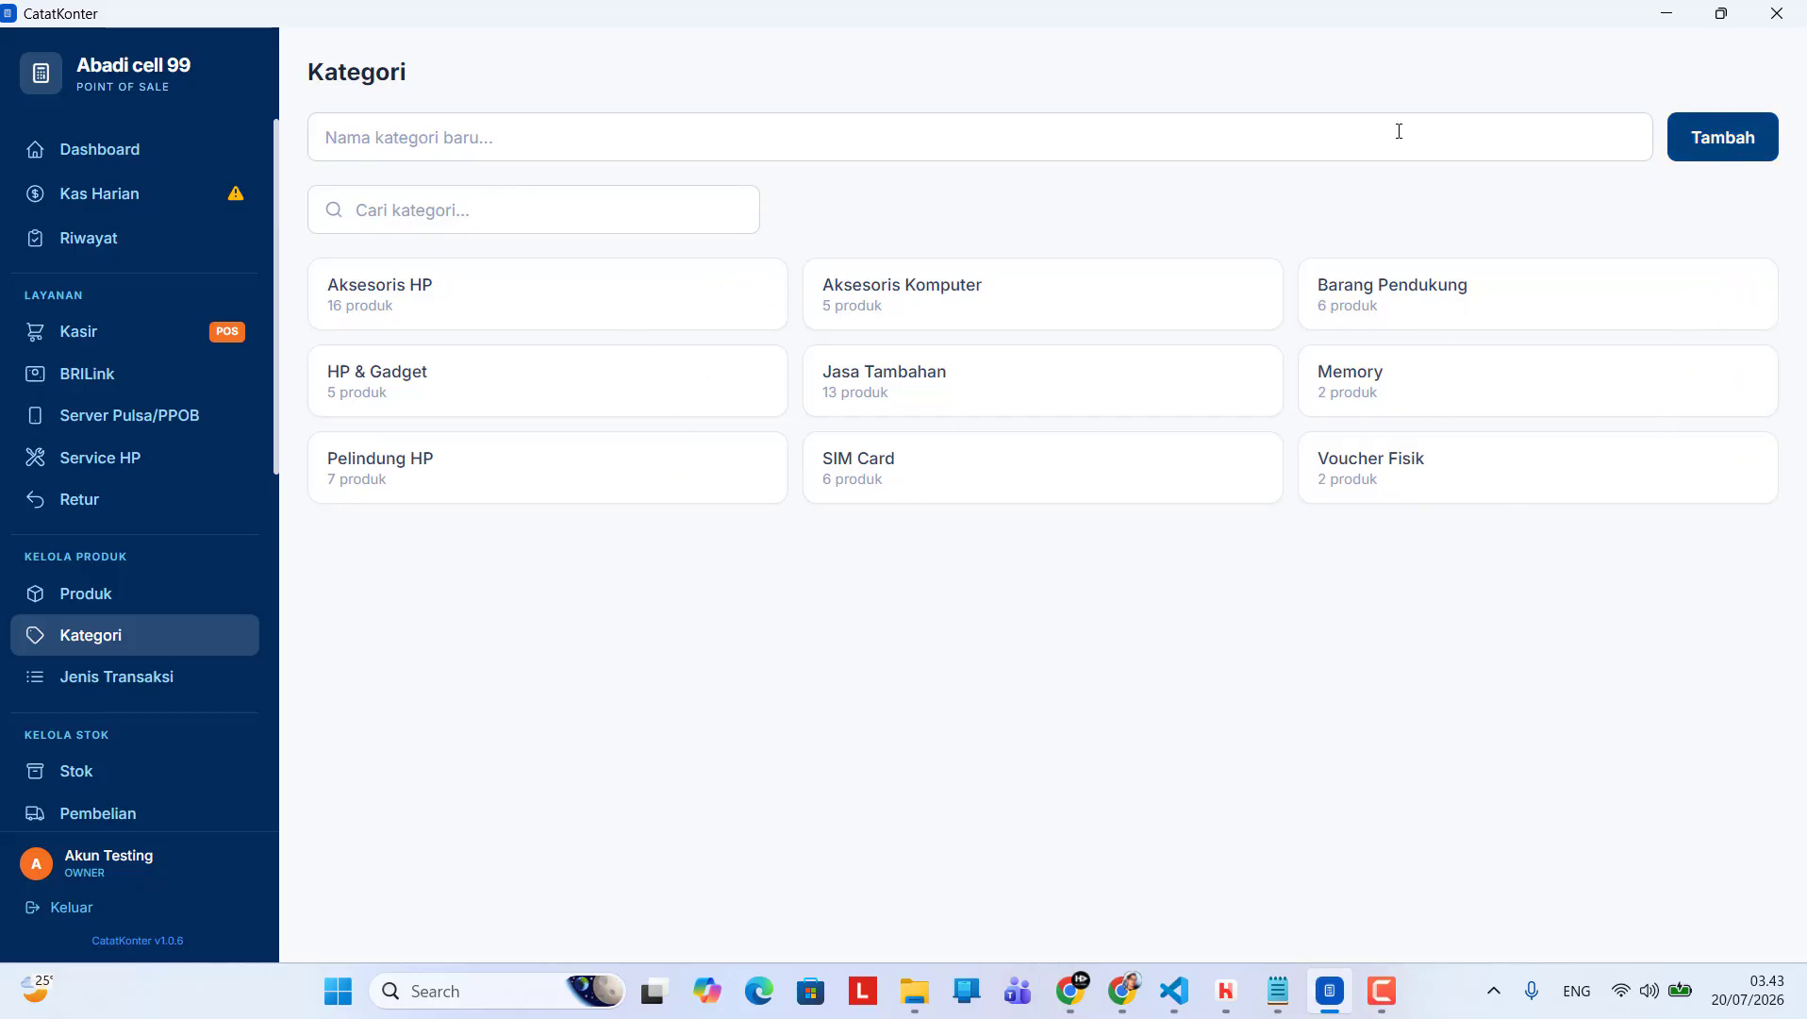
pyautogui.click(599, 140)
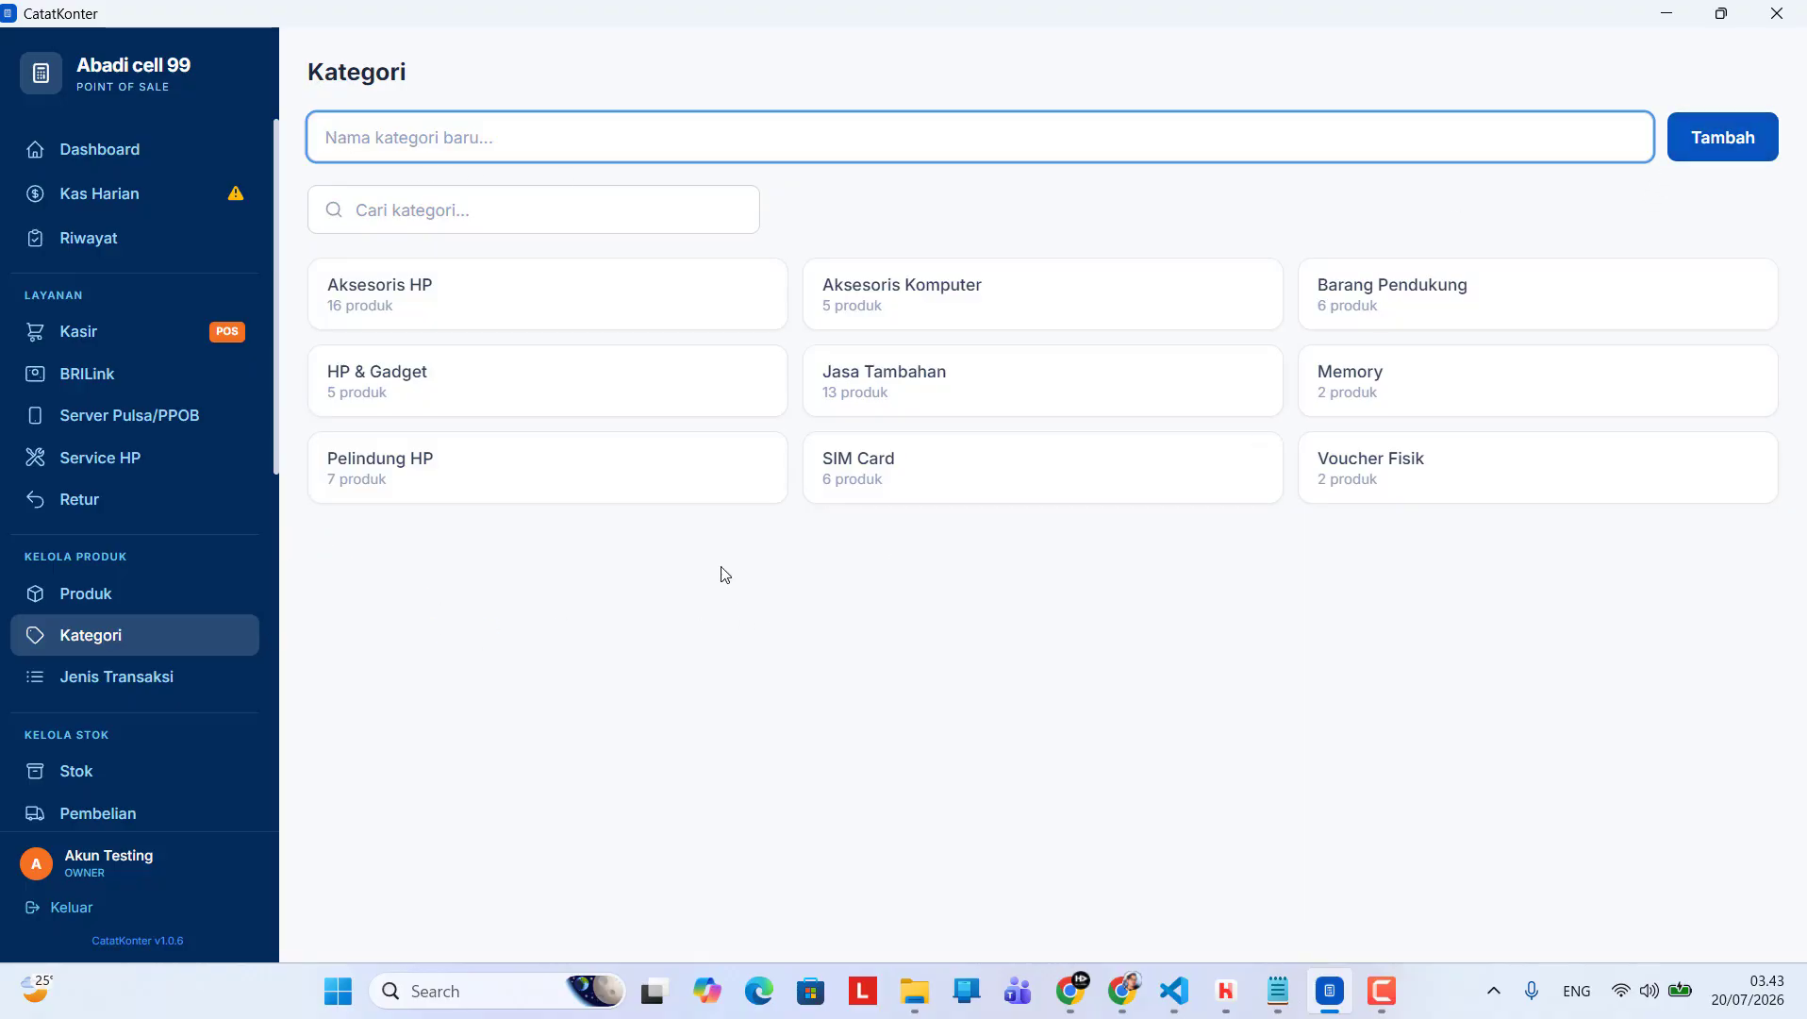
pyautogui.click(151, 602)
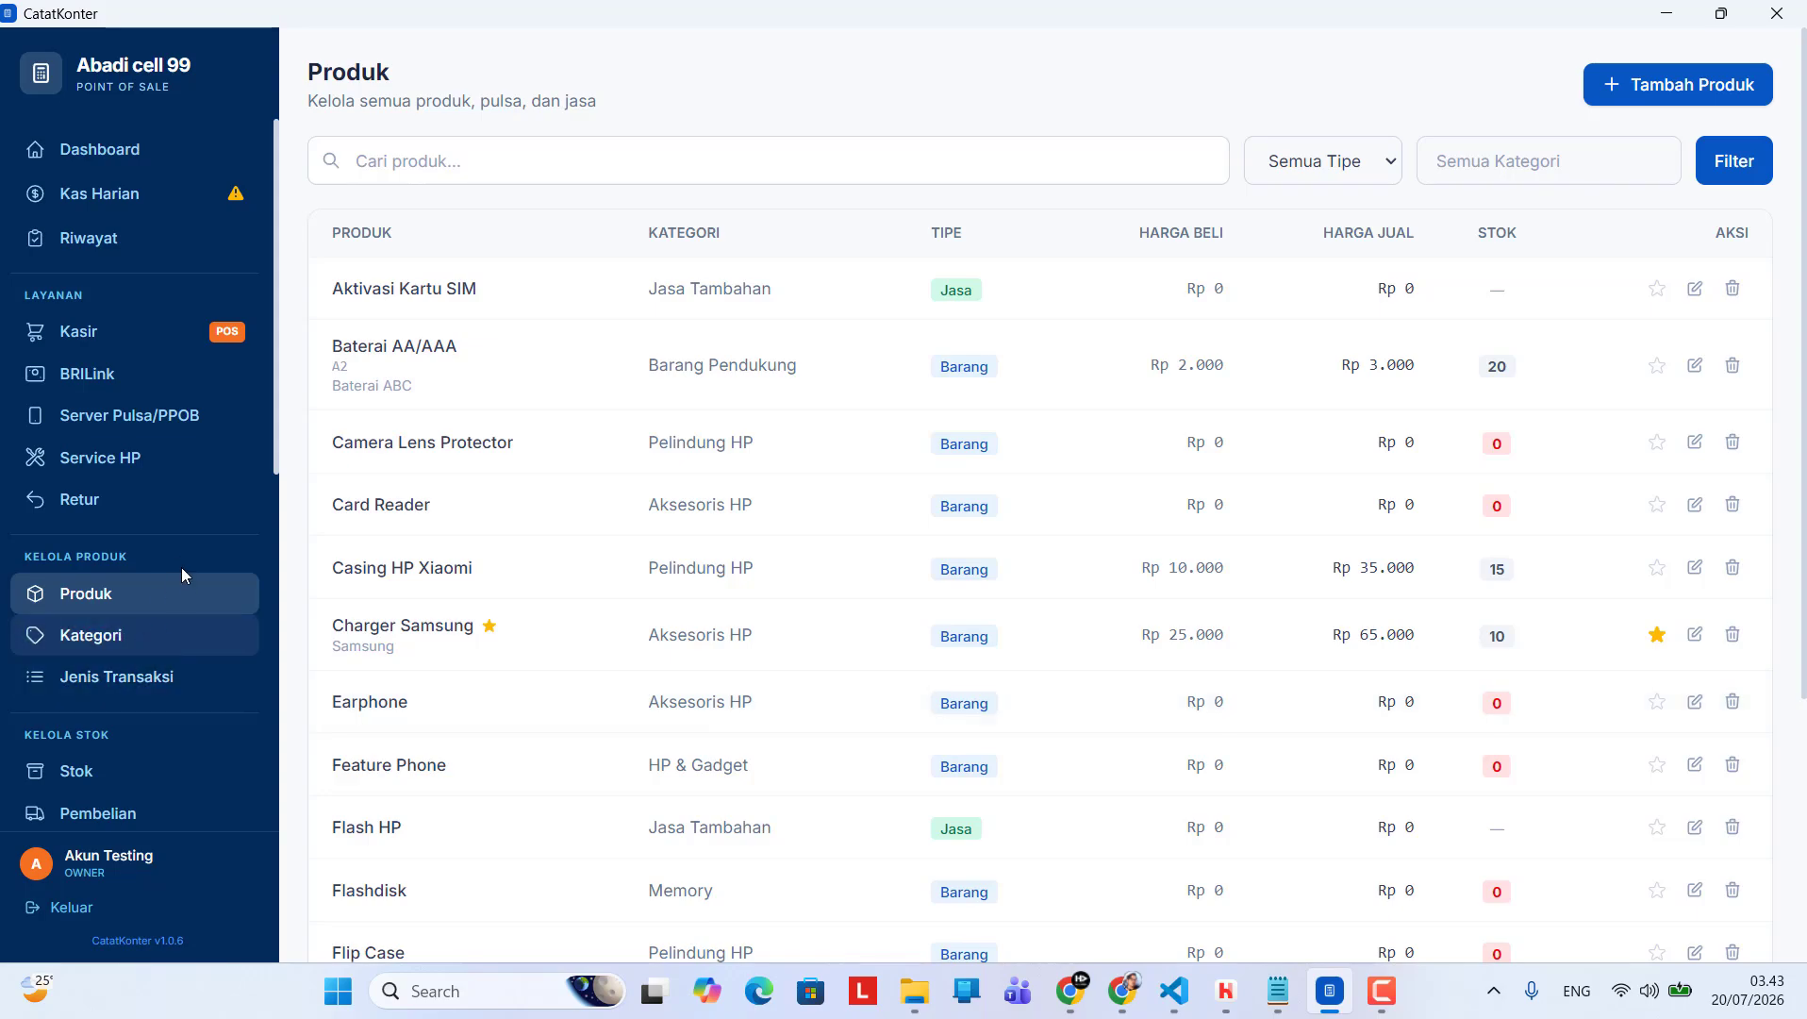
pyautogui.click(174, 635)
# Open the Jenis Transaksi page and look through the BRILink and Server Pulsa/PPOB transaction types
pyautogui.scroll(-2, 246, 415)
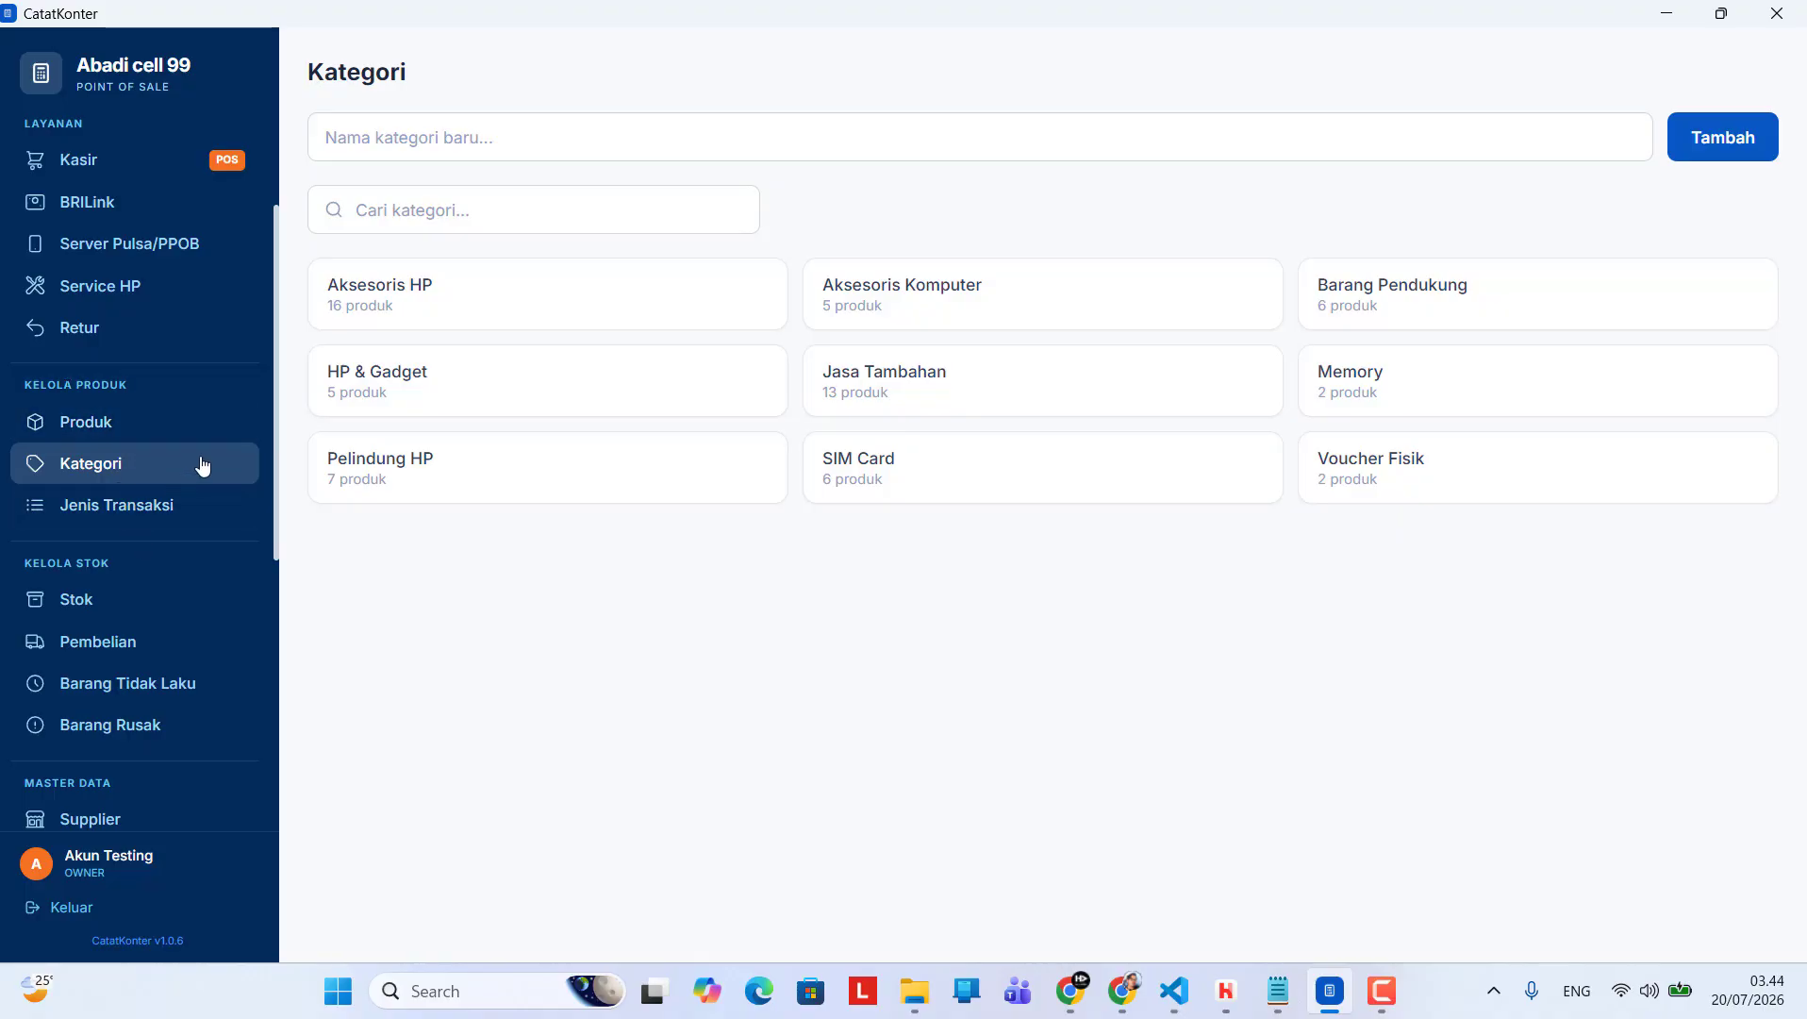
pyautogui.scroll(-1, 276, 374)
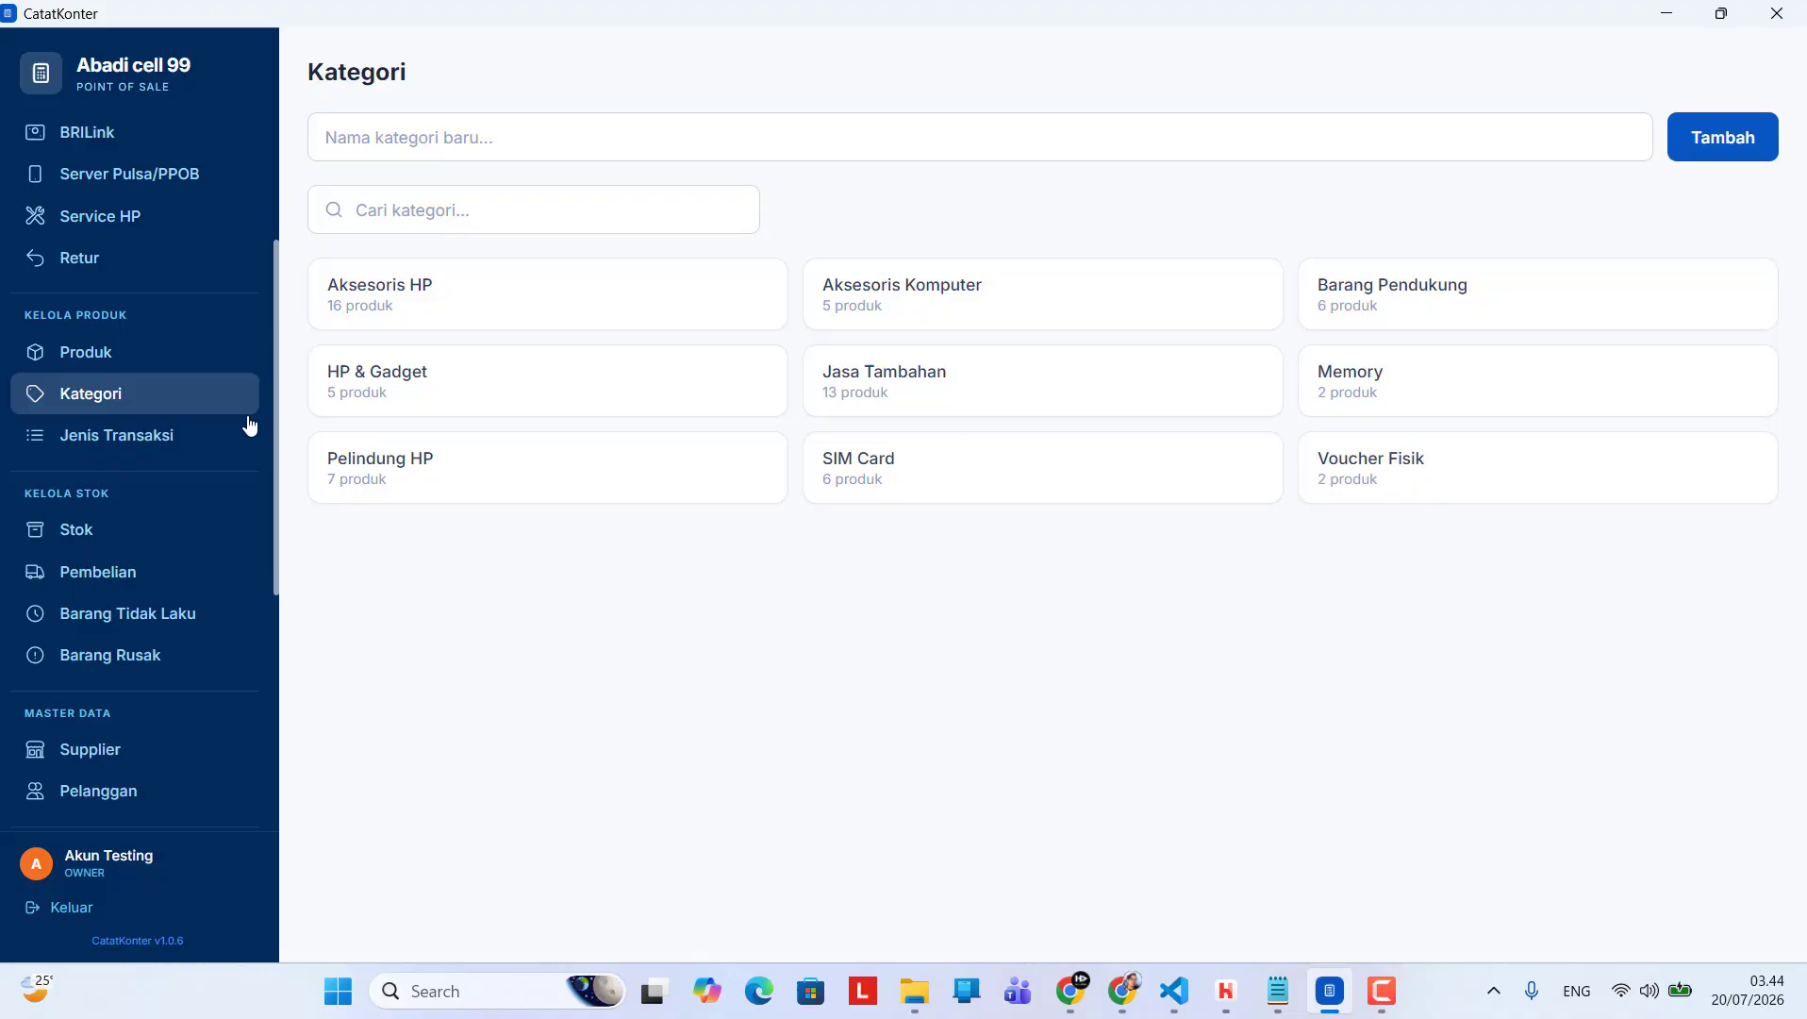
pyautogui.click(111, 439)
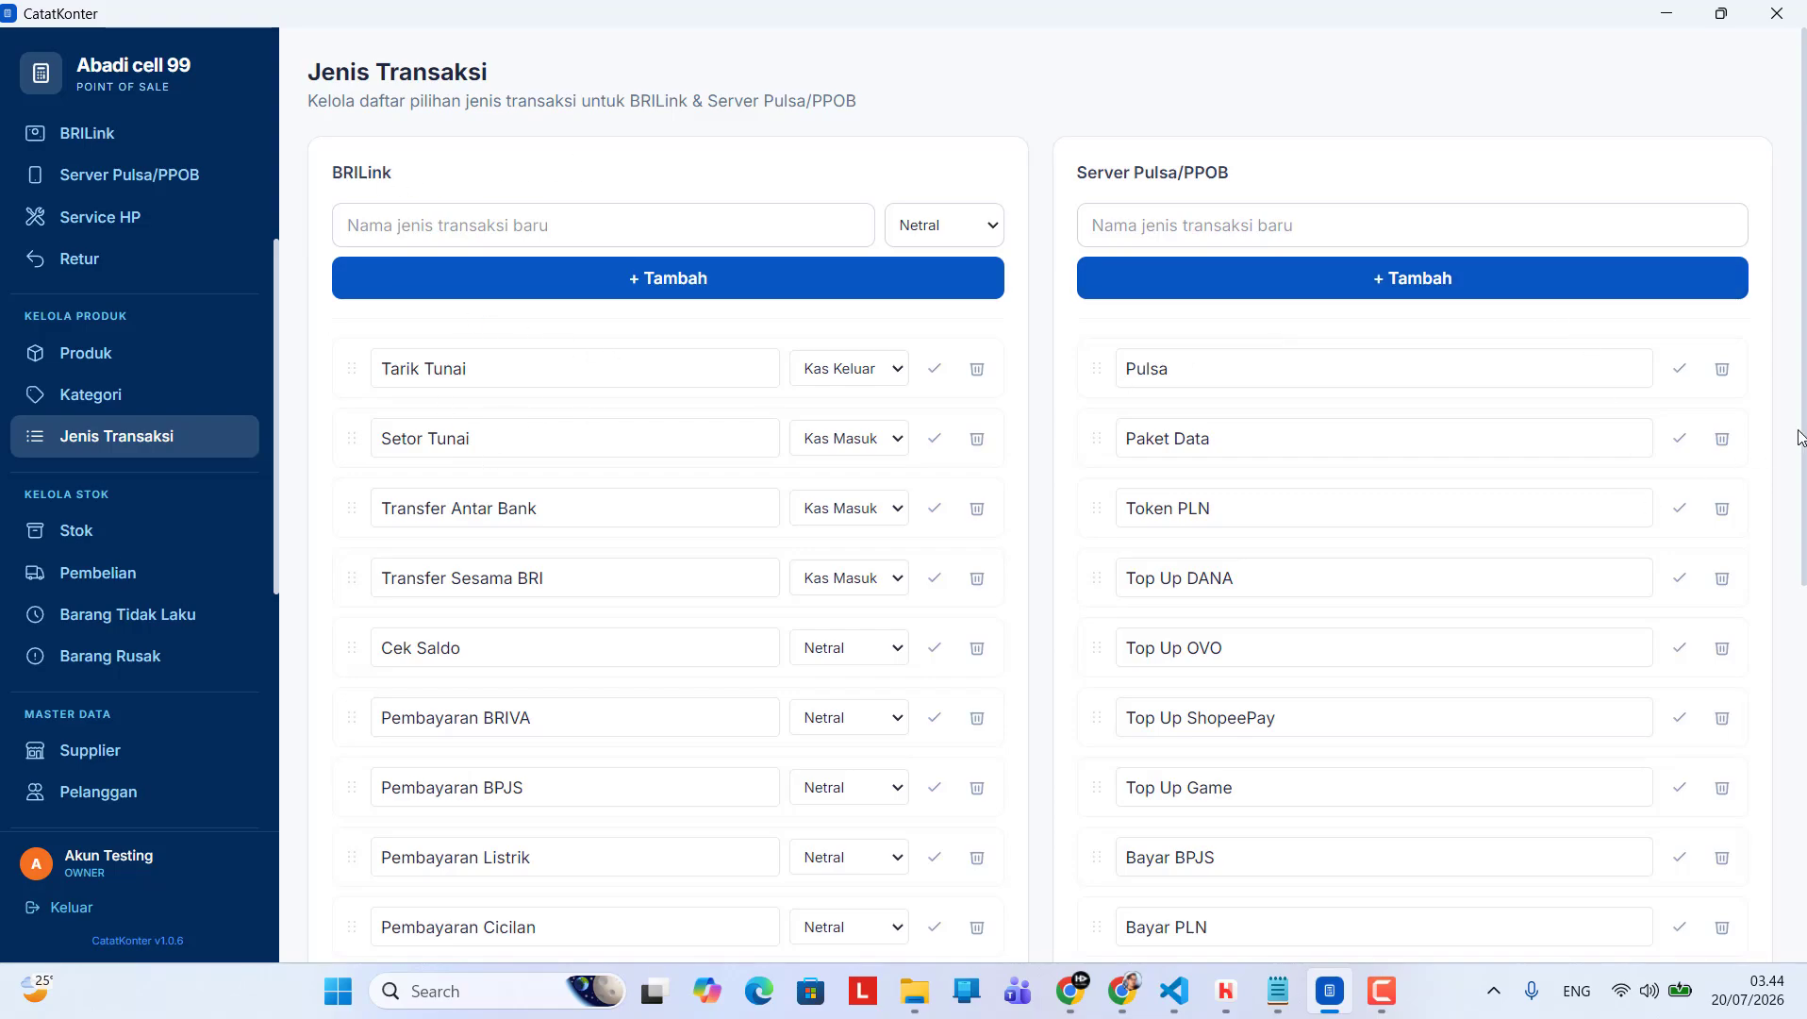
pyautogui.scroll(-2, 1805, 552)
pyautogui.scroll(-3, 1805, 552)
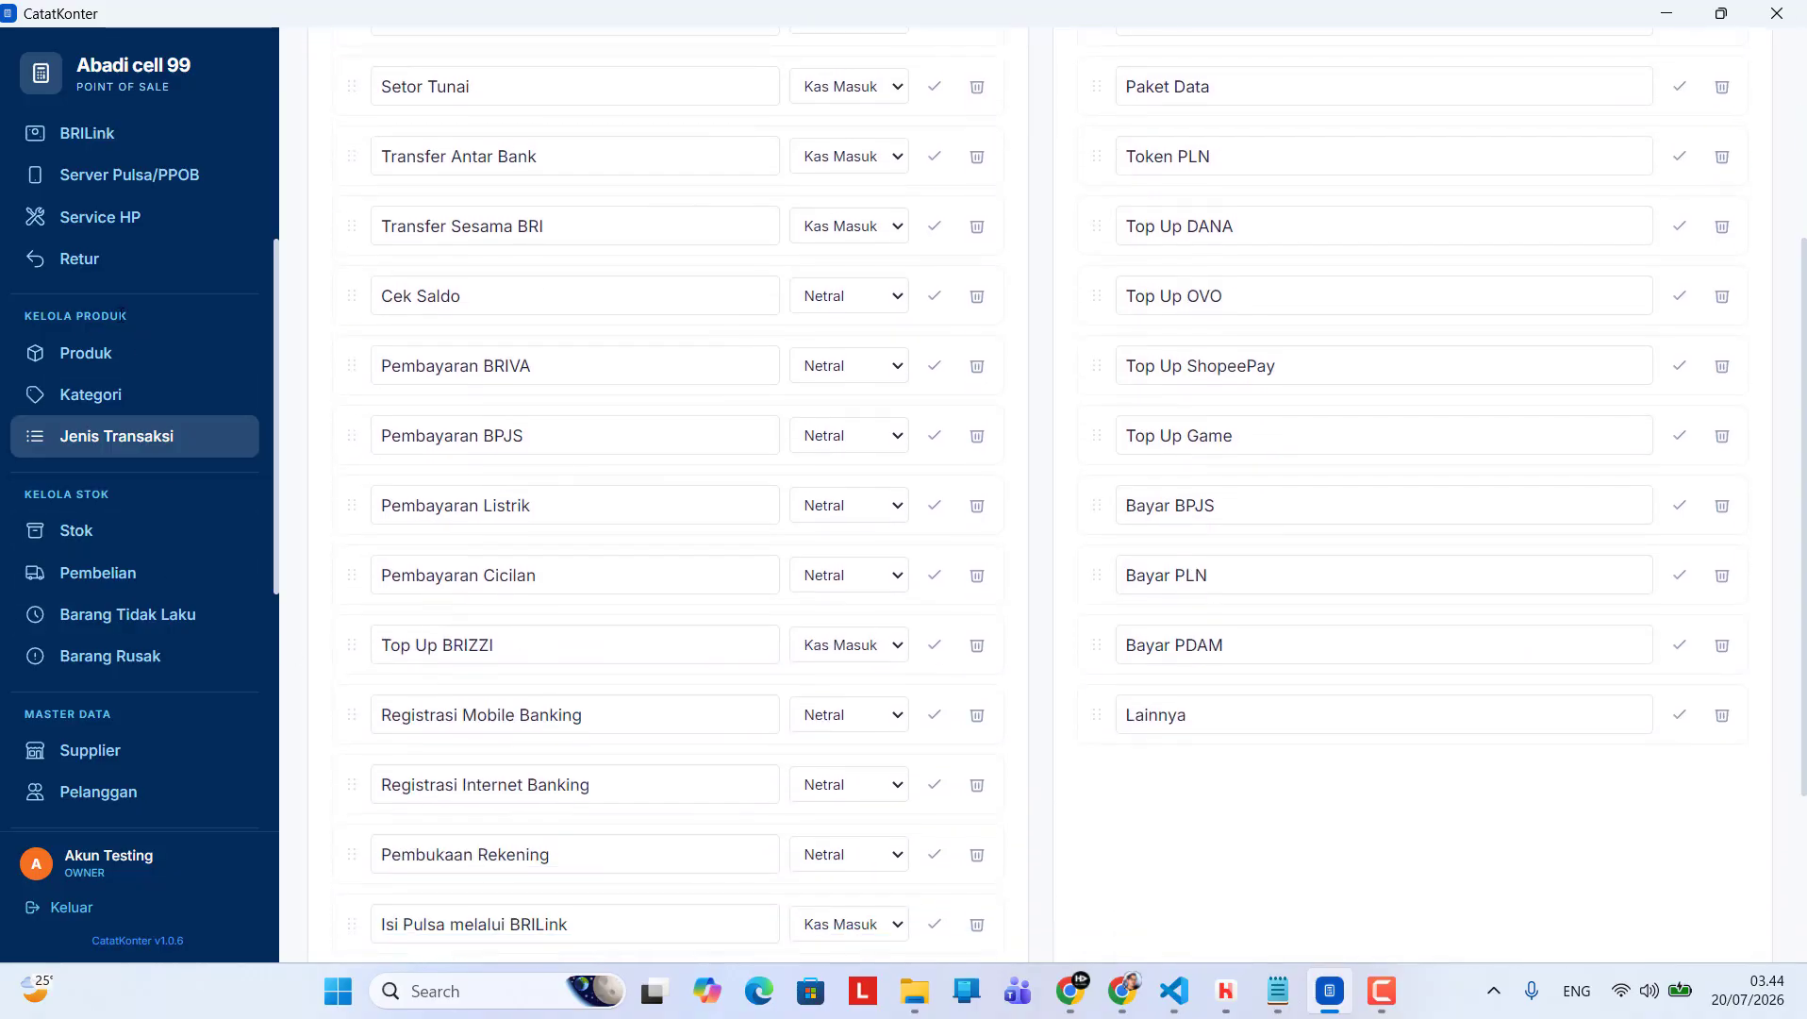
# Examine the BRILink transaction types alongside the explanations of Kas Masuk, Kas Keluar and Netral beneath the list
pyautogui.scroll(-3, 583, 488)
pyautogui.scroll(1, 593, 423)
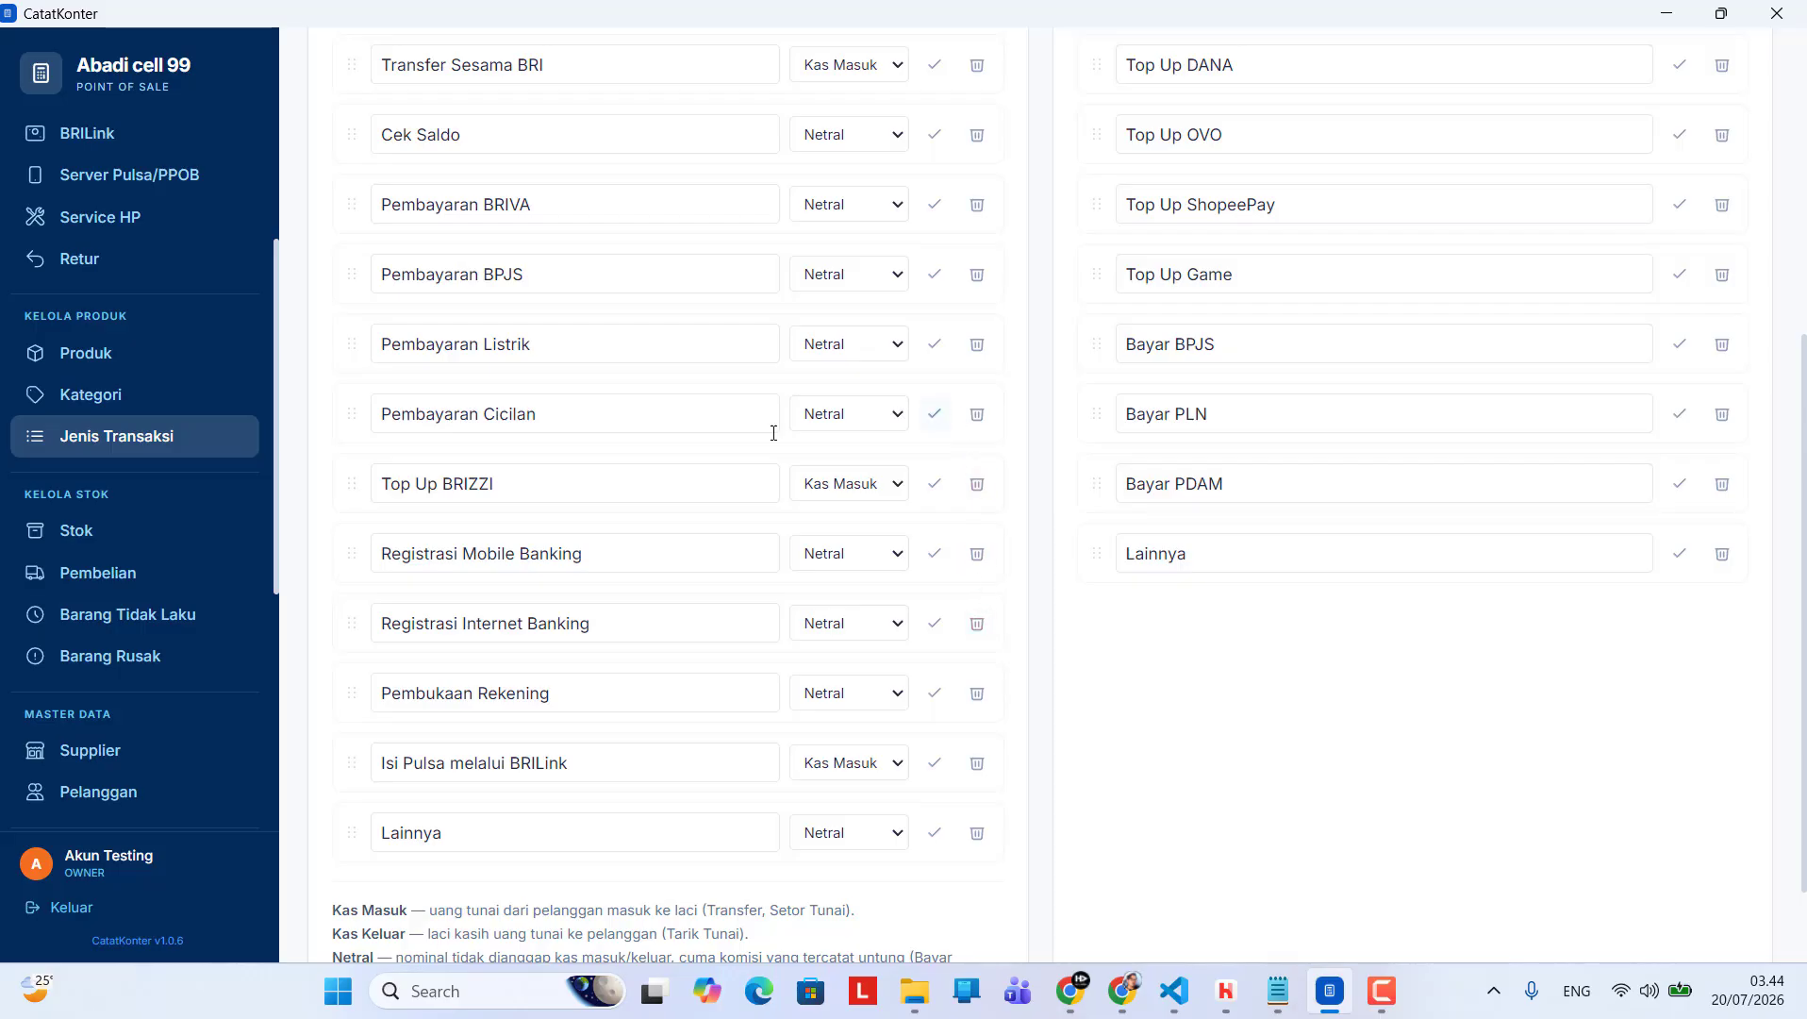
pyautogui.scroll(5, 661, 455)
pyautogui.scroll(-2, 540, 513)
pyautogui.scroll(-2, 540, 513)
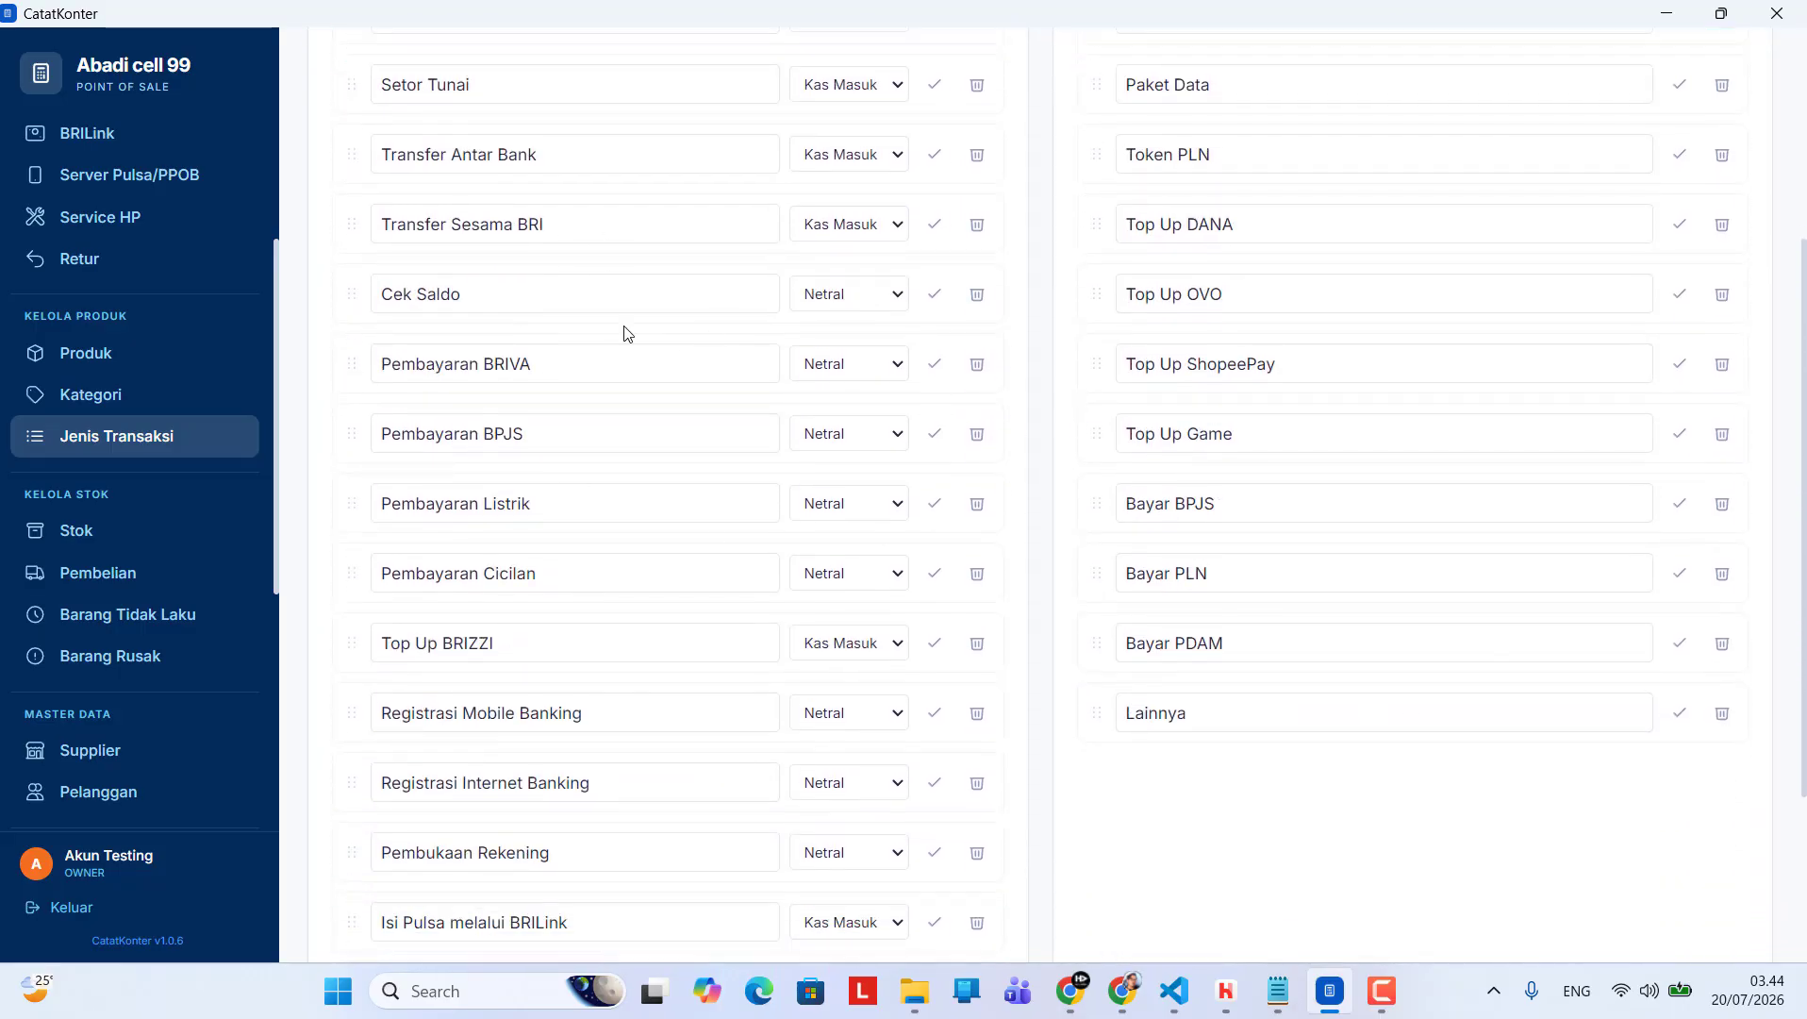
pyautogui.scroll(5, 680, 416)
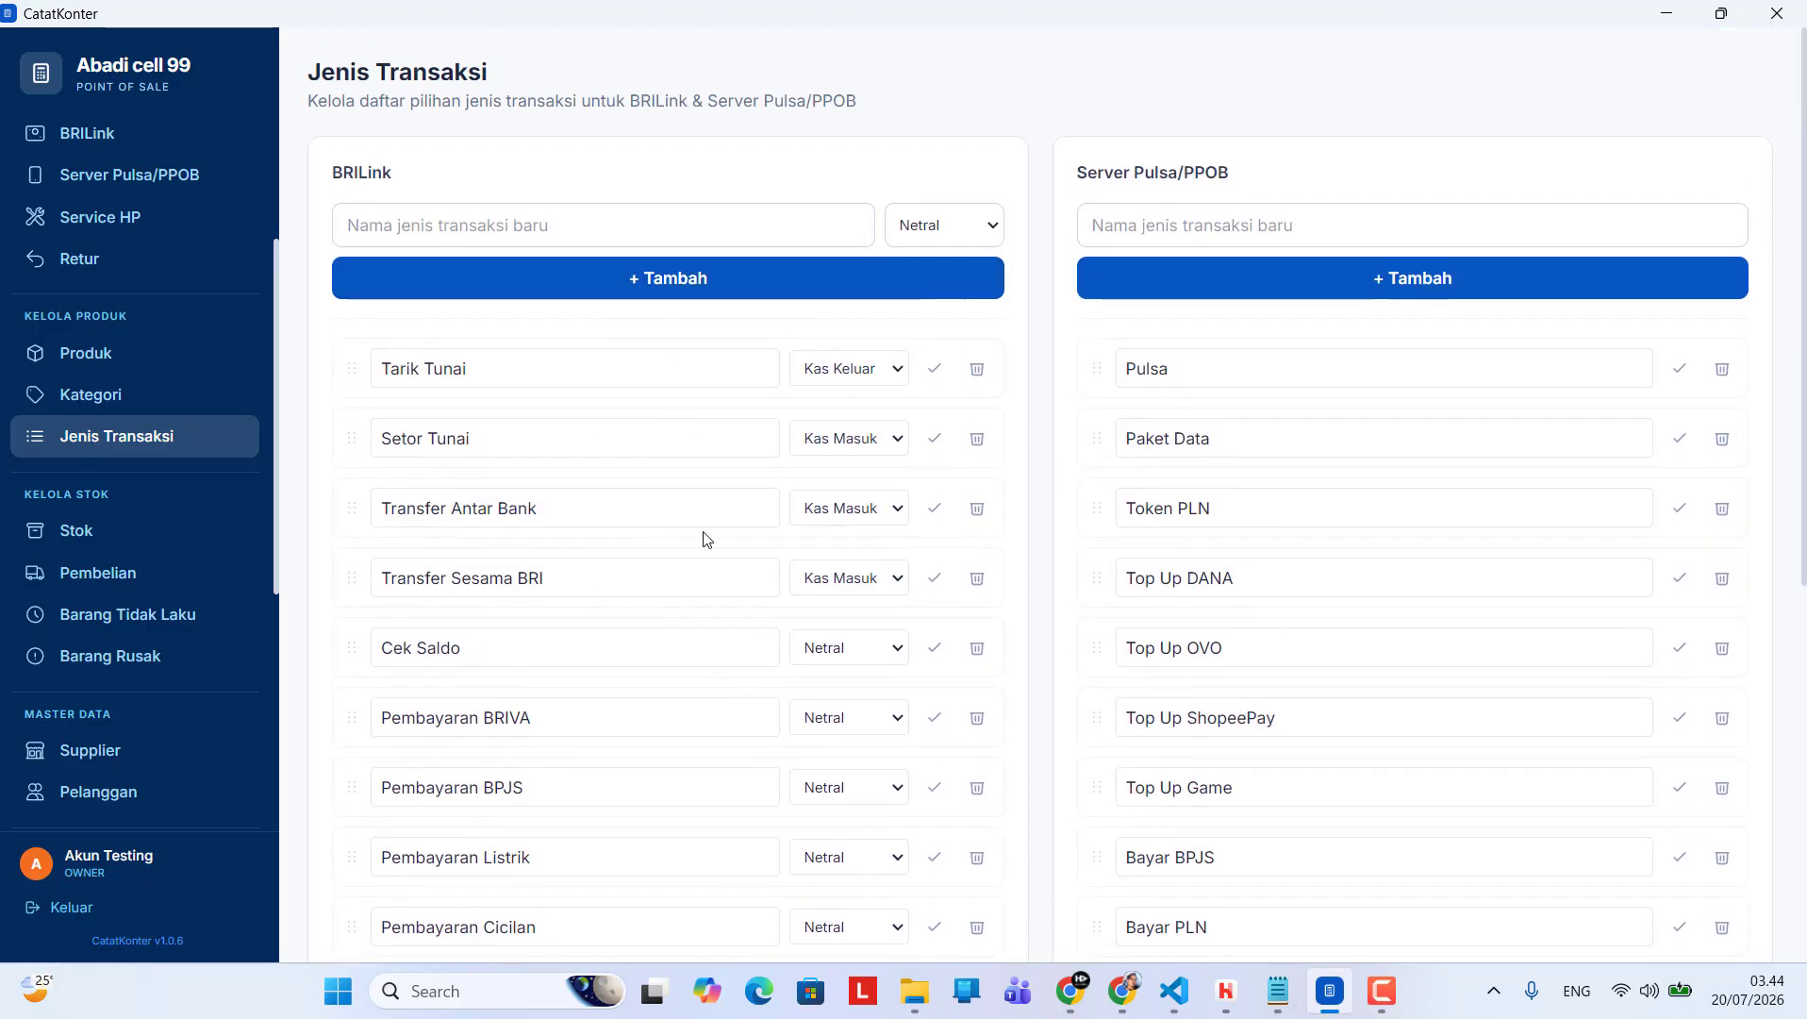
pyautogui.scroll(-3, 708, 542)
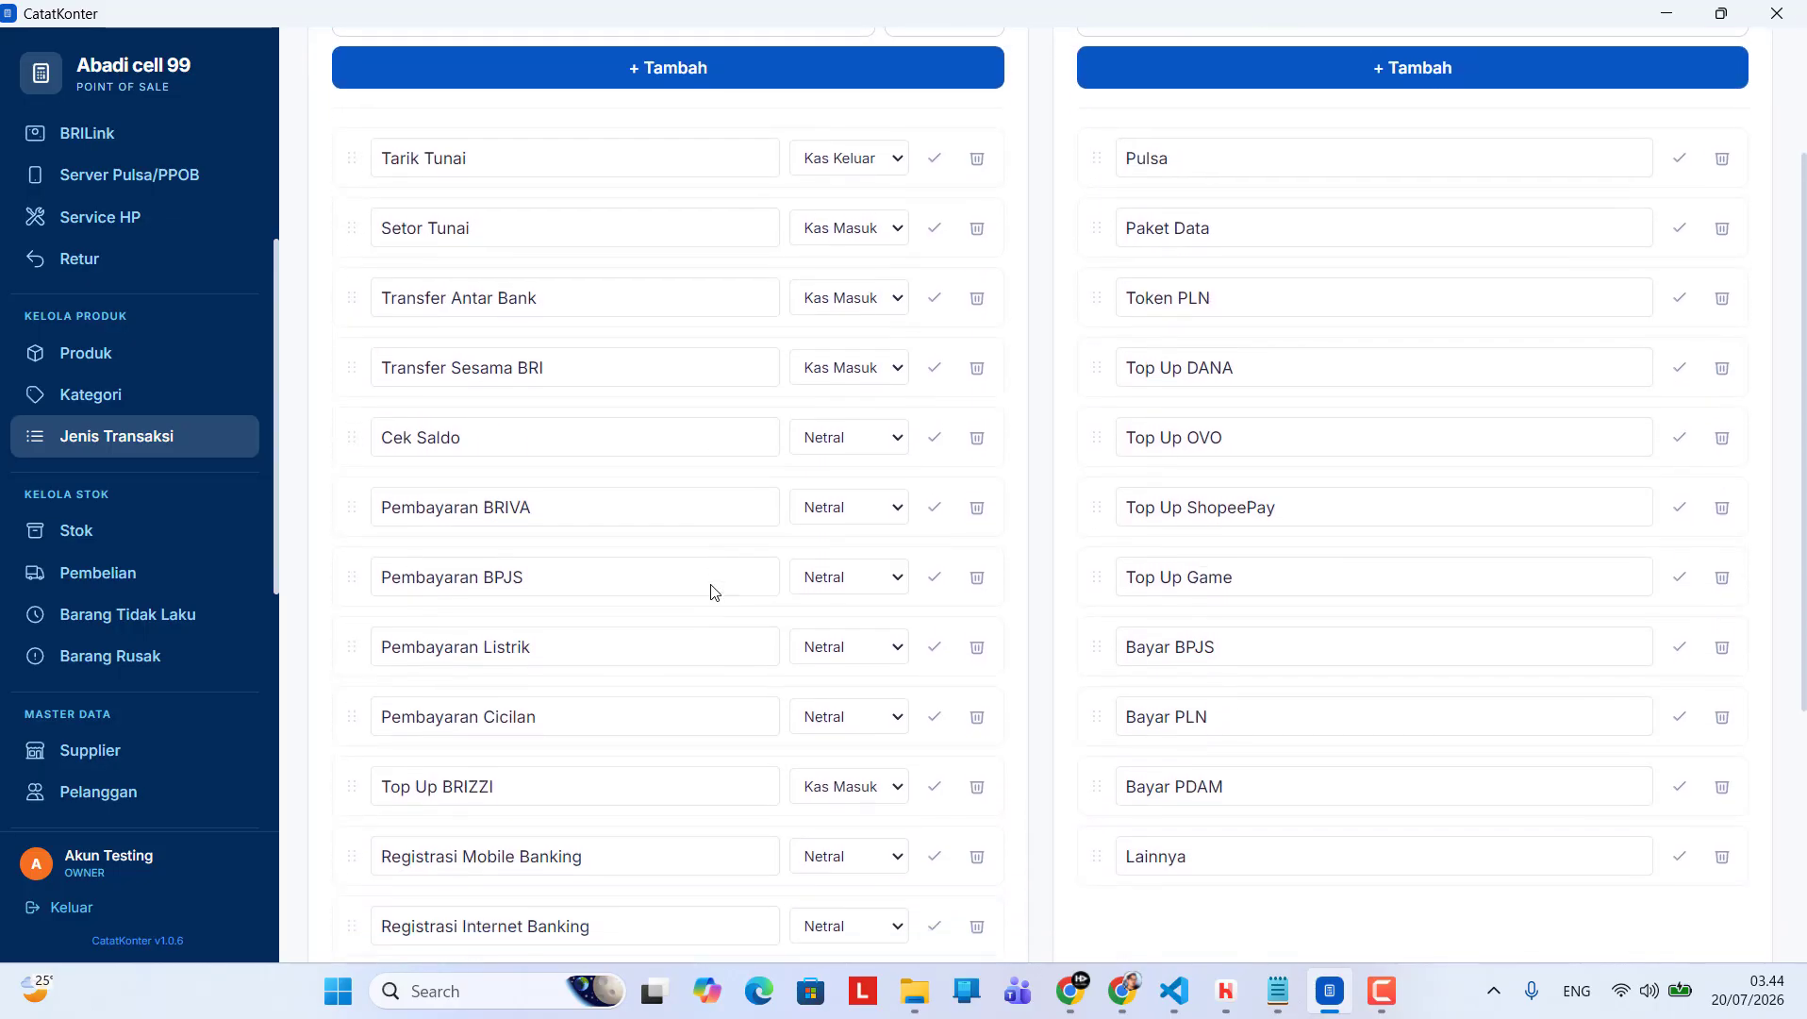
pyautogui.scroll(-5, 714, 592)
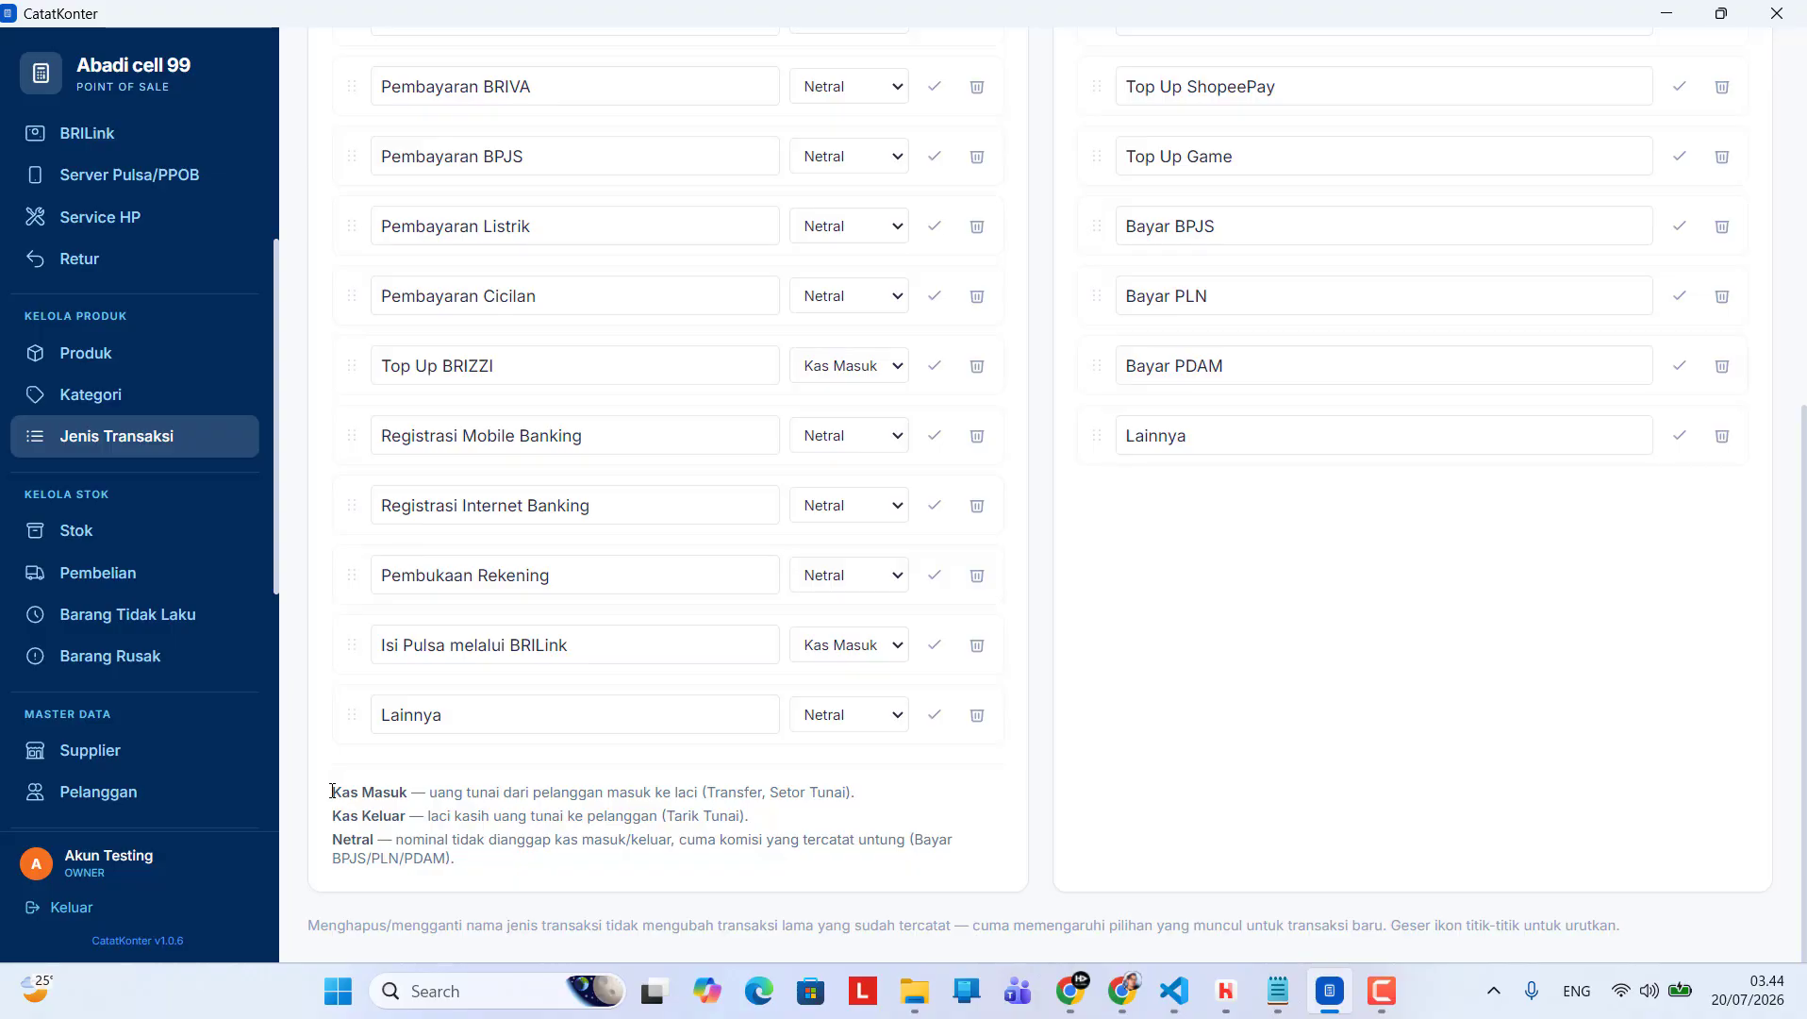
pyautogui.scroll(3, 726, 624)
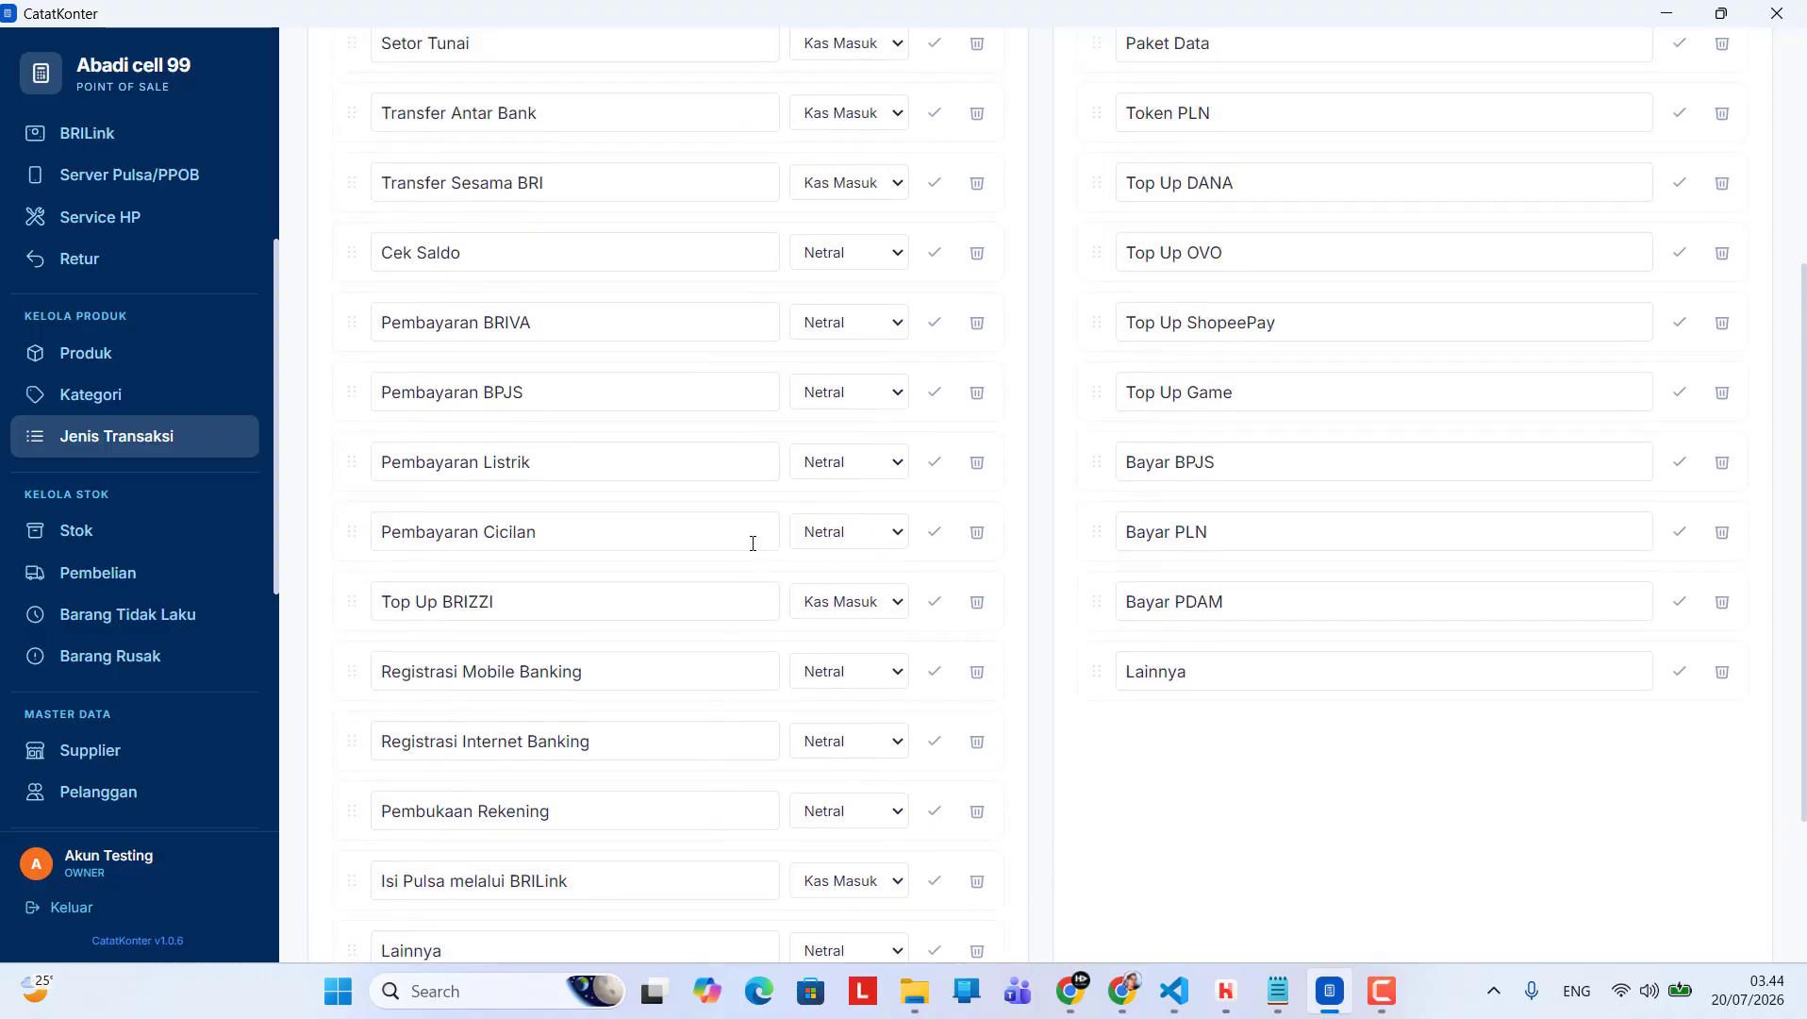
pyautogui.scroll(5, 843, 403)
pyautogui.scroll(-6, 830, 420)
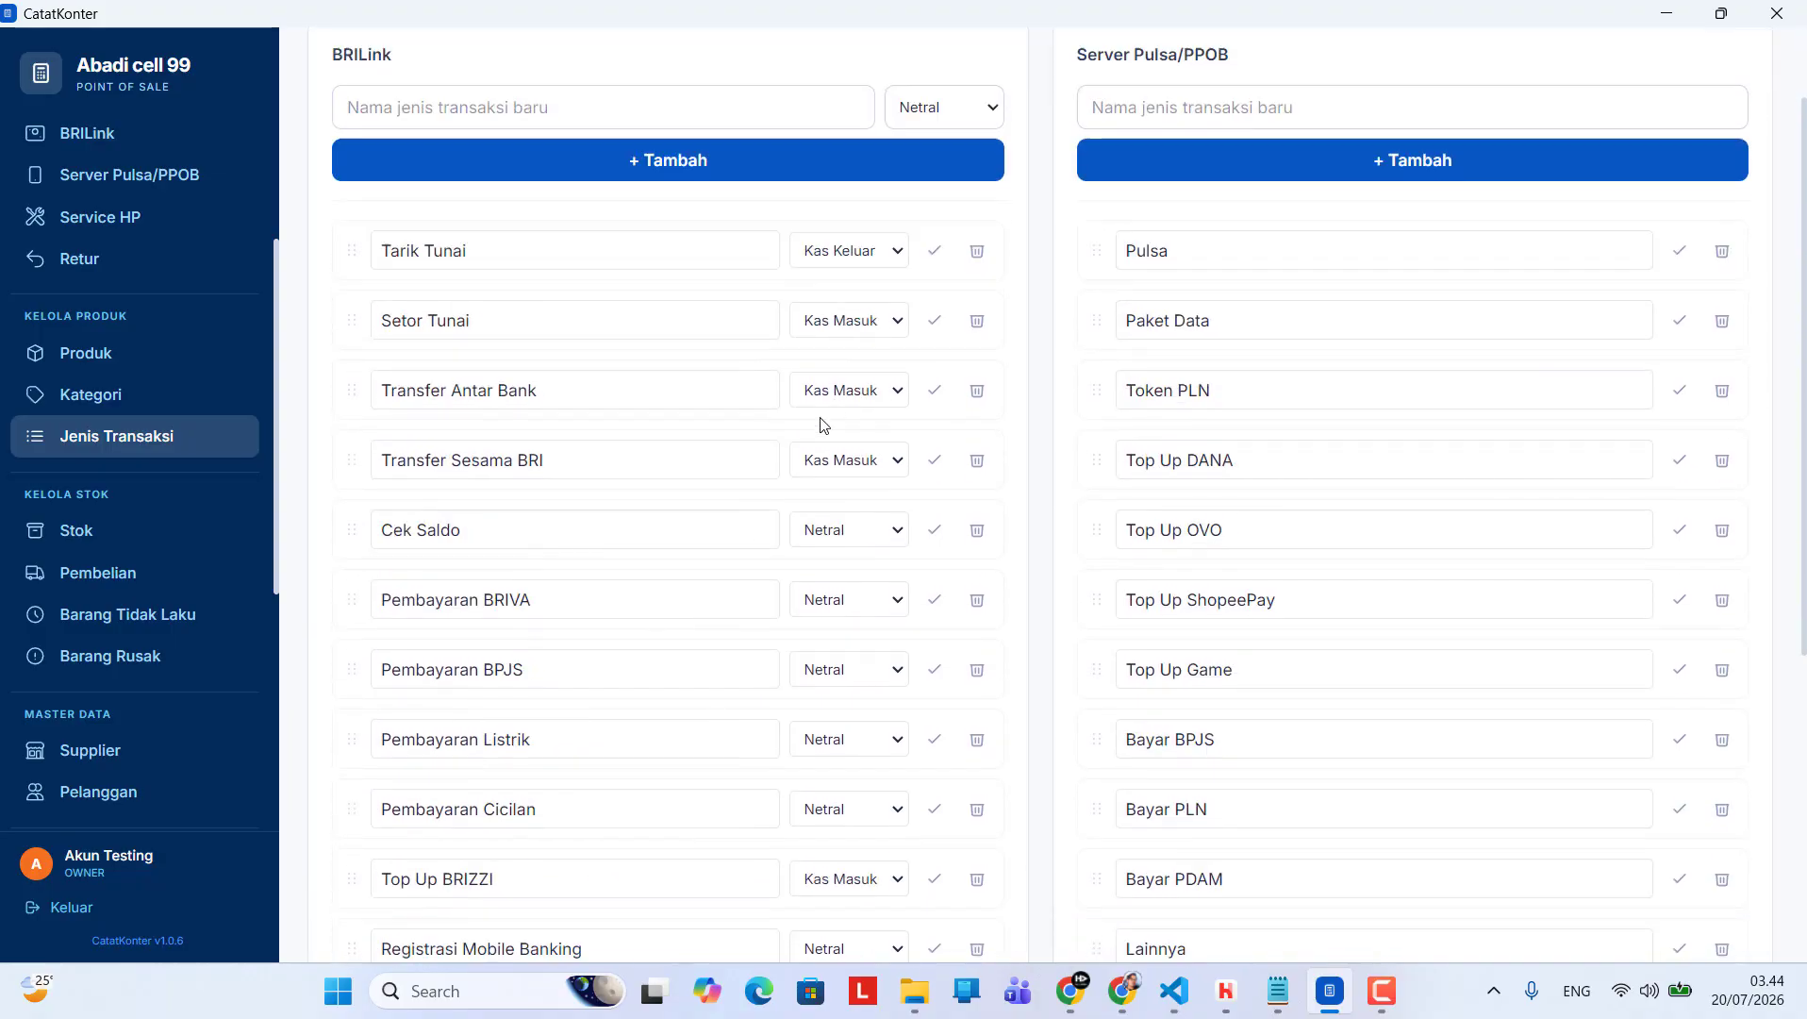
pyautogui.scroll(-3, 791, 478)
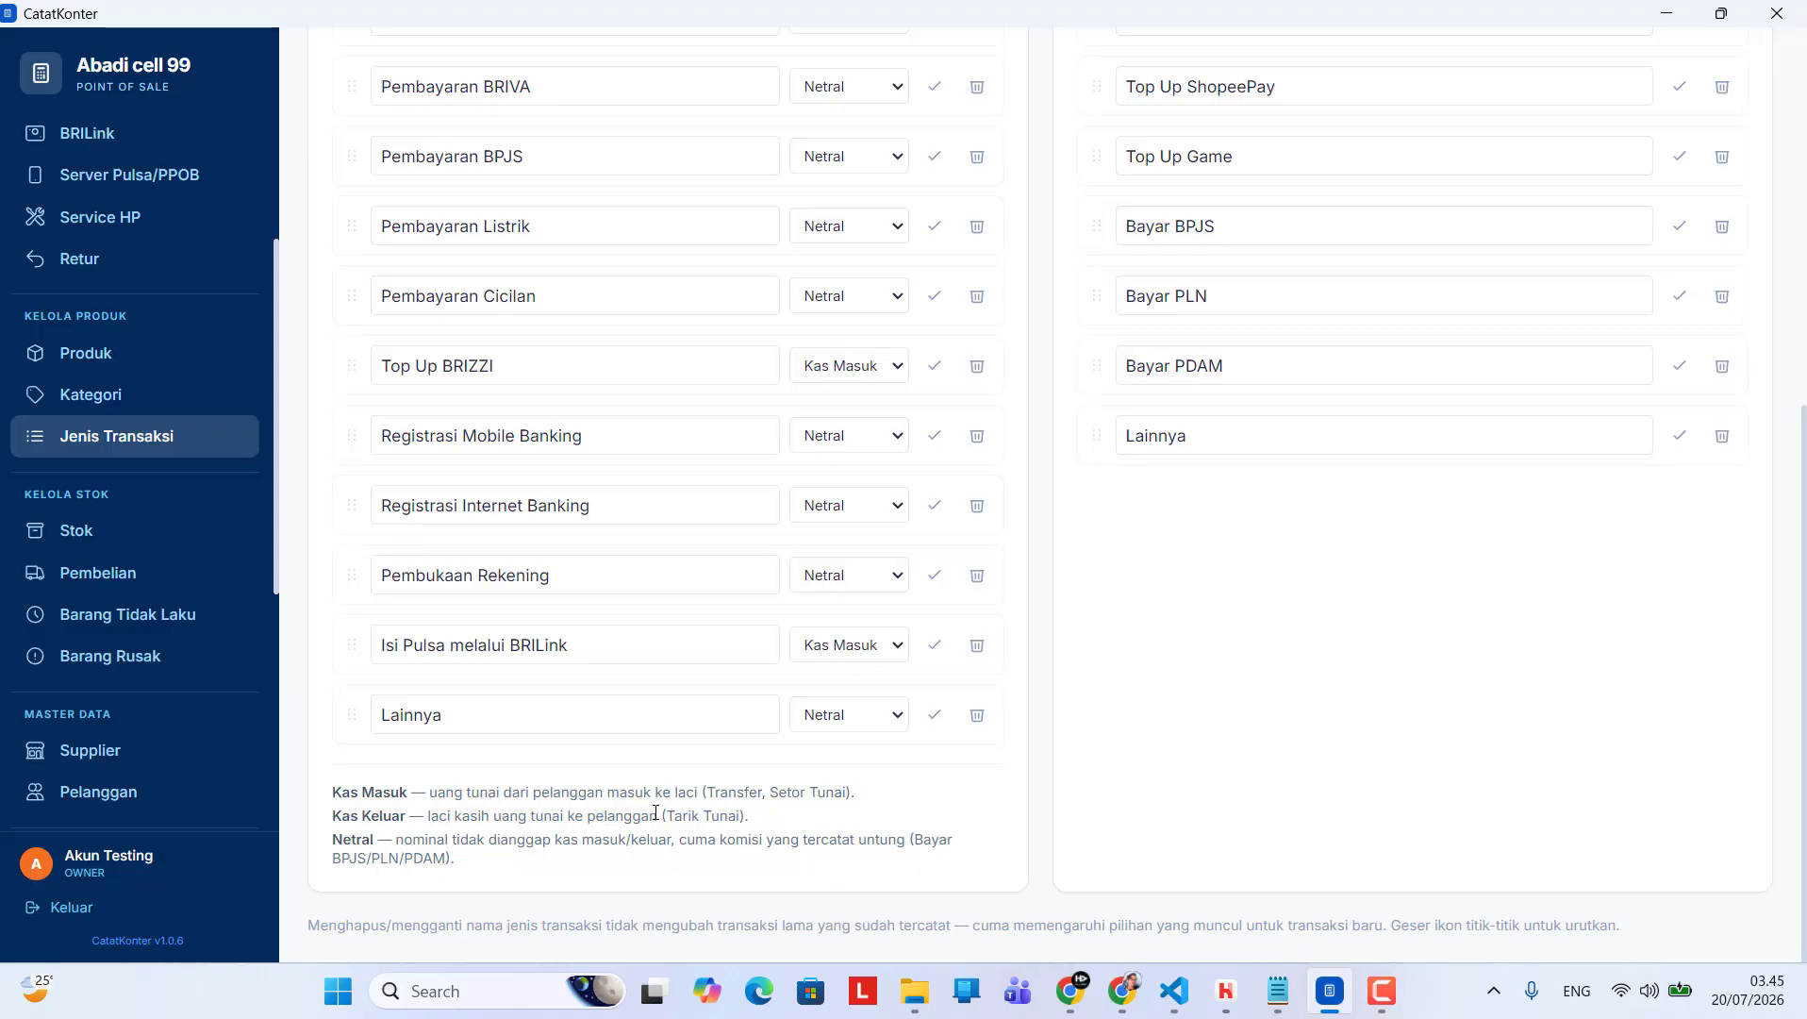
pyautogui.scroll(2, 604, 572)
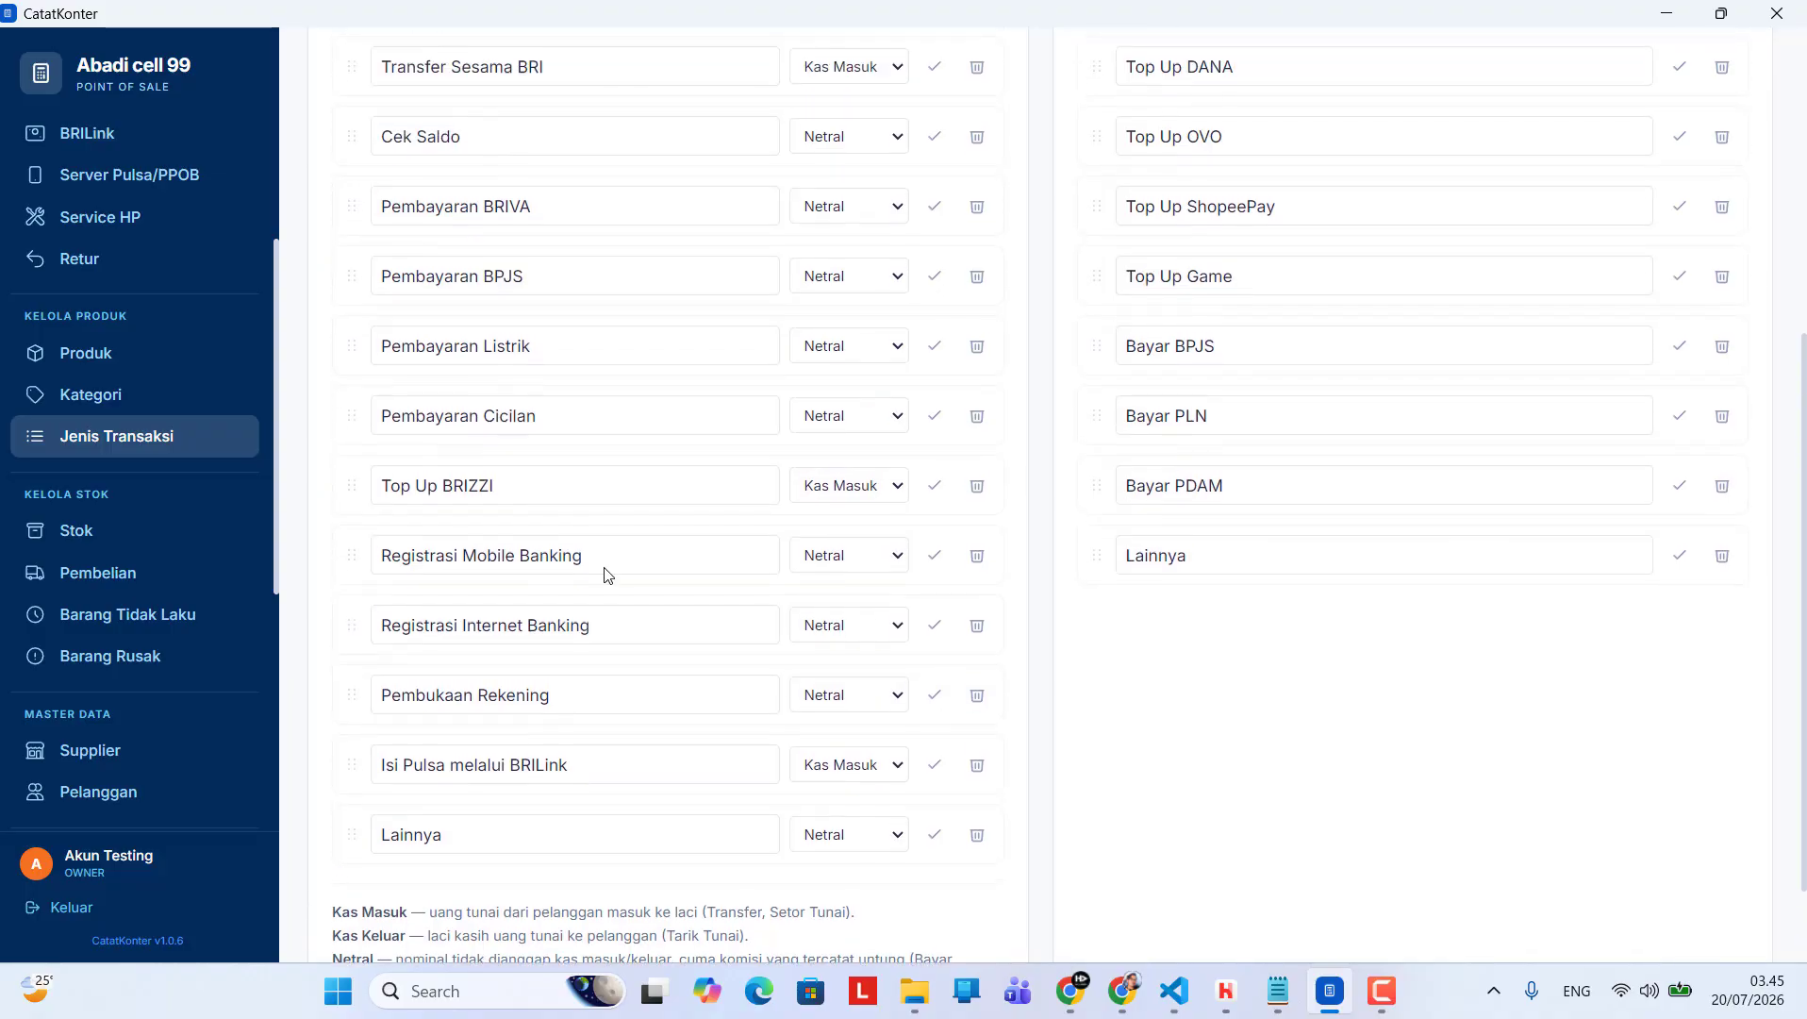
pyautogui.scroll(-2, 605, 572)
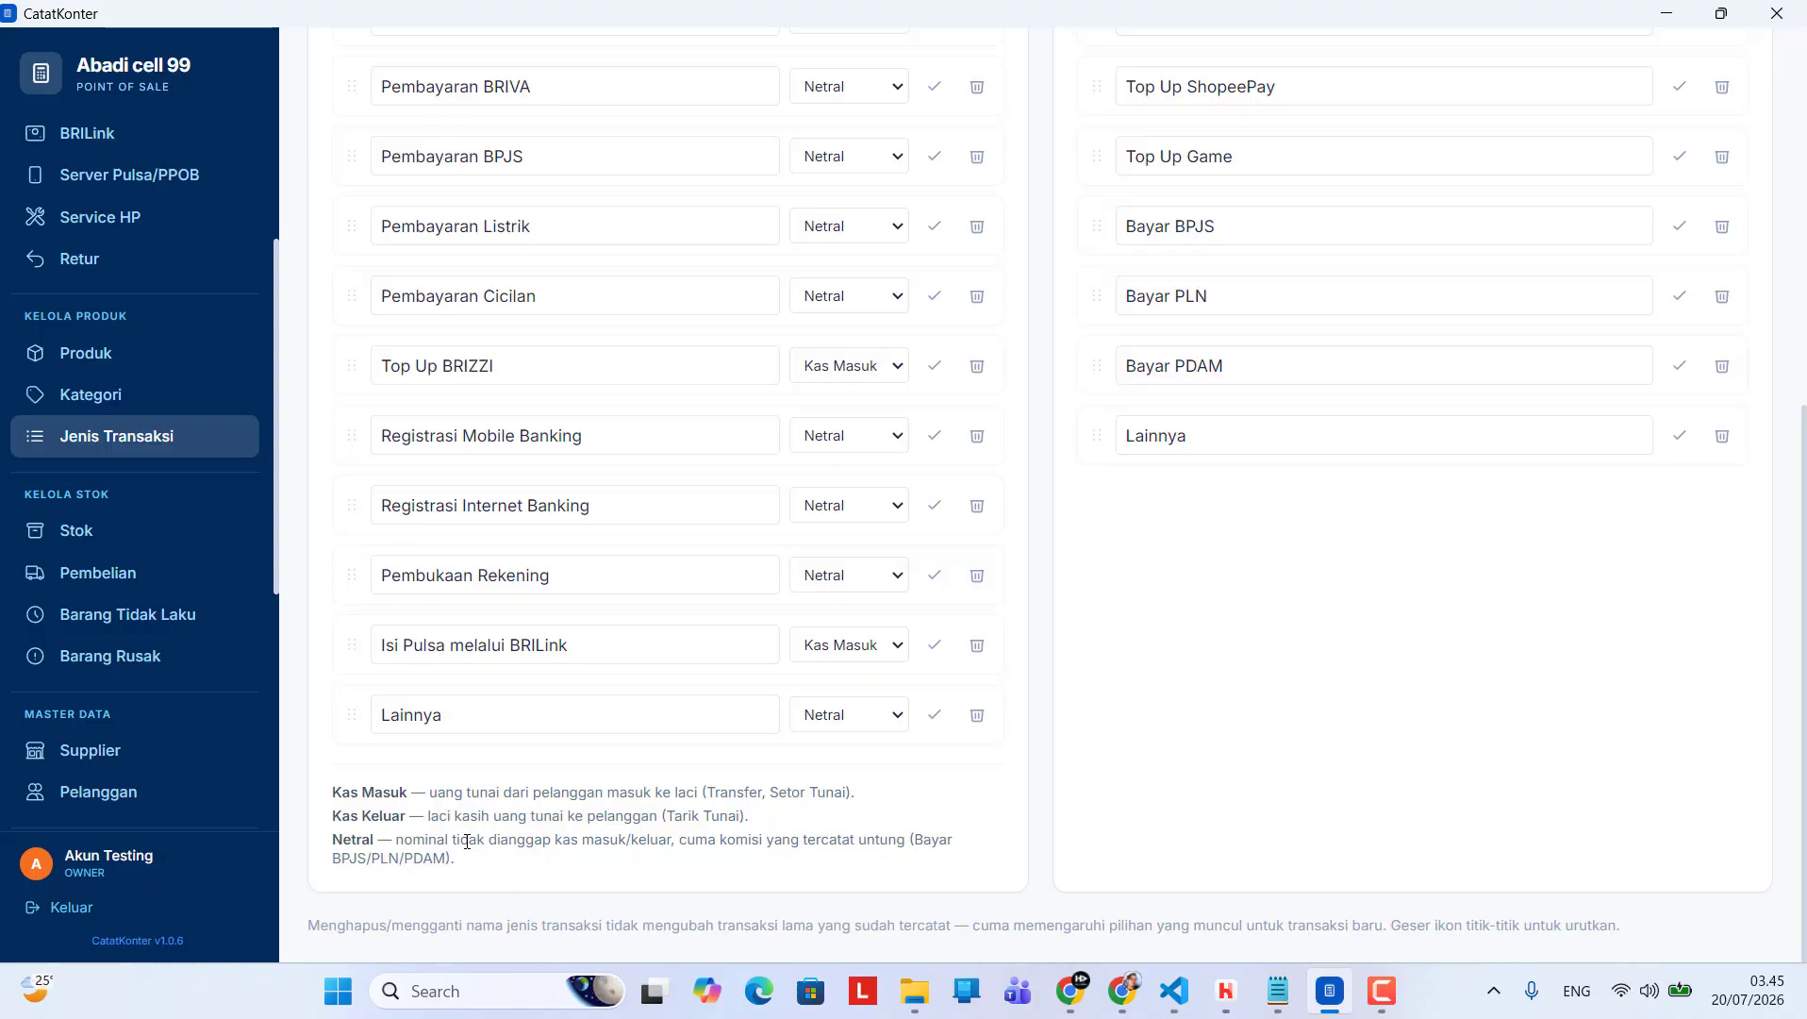
# Review the cash-flow setting of each BRILink transaction type and check the options offered for Pembayaran BPJS
pyautogui.scroll(6, 627, 714)
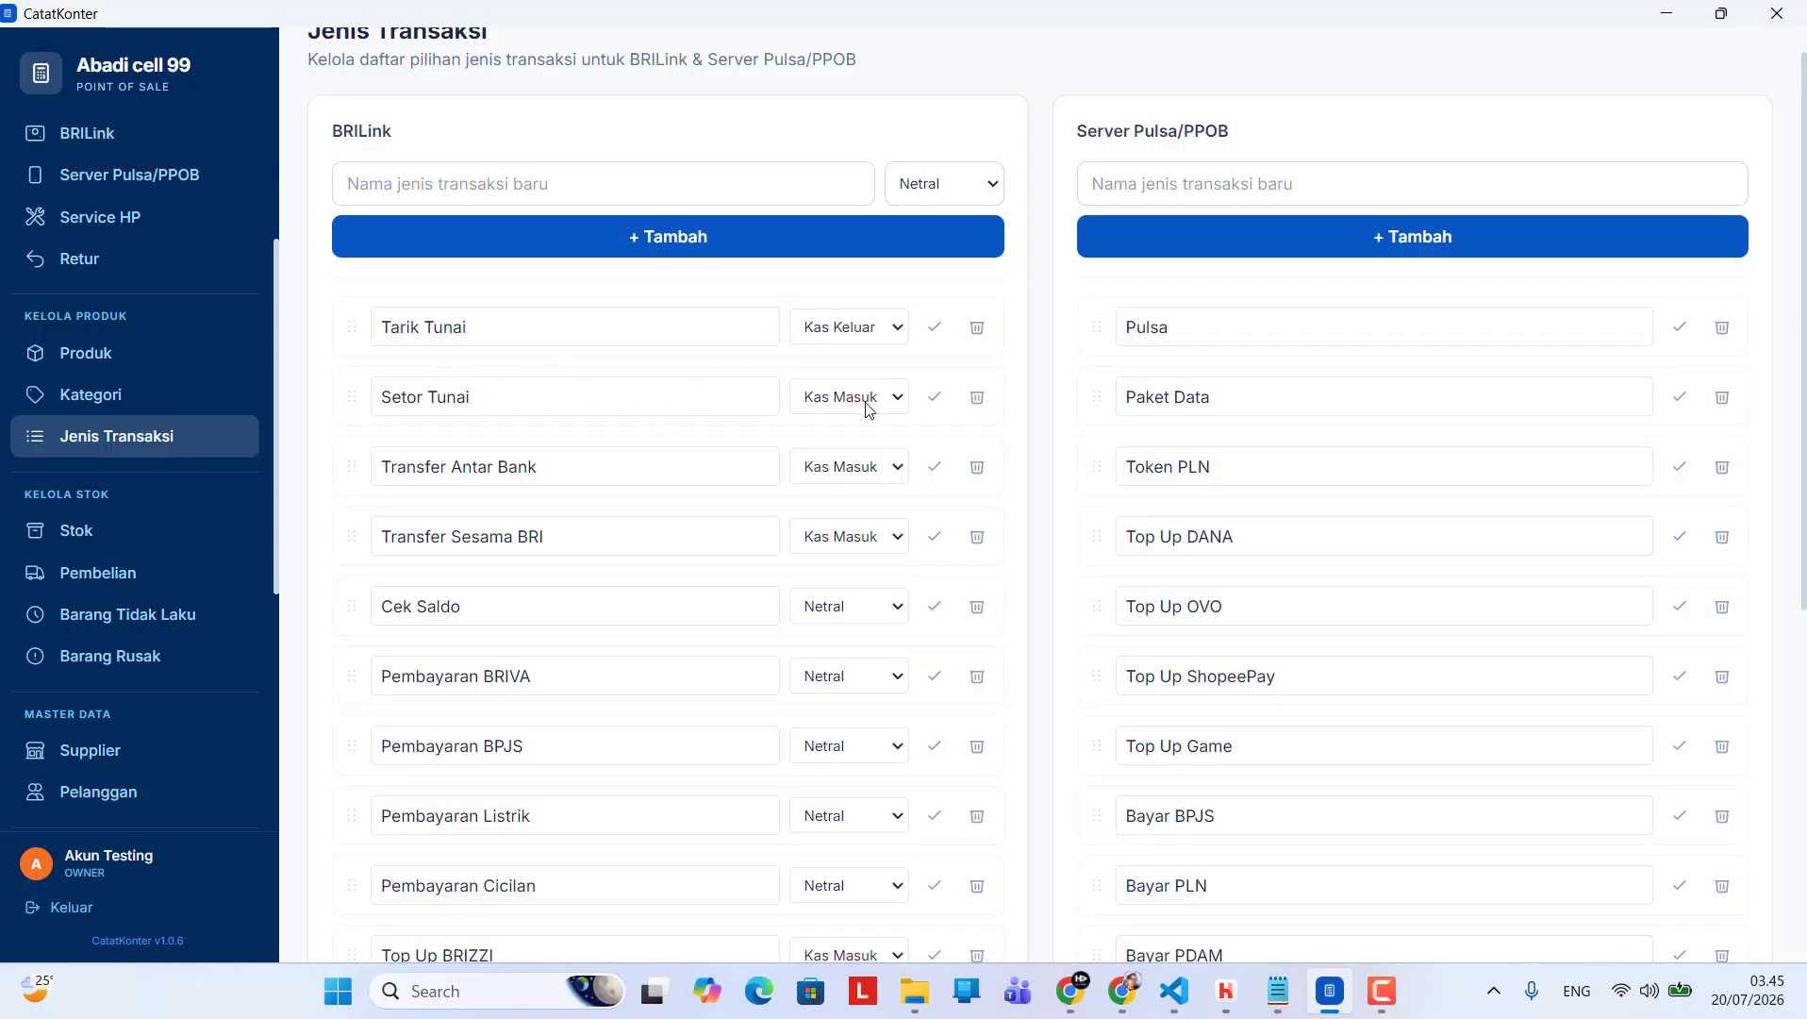
pyautogui.scroll(-1, 676, 504)
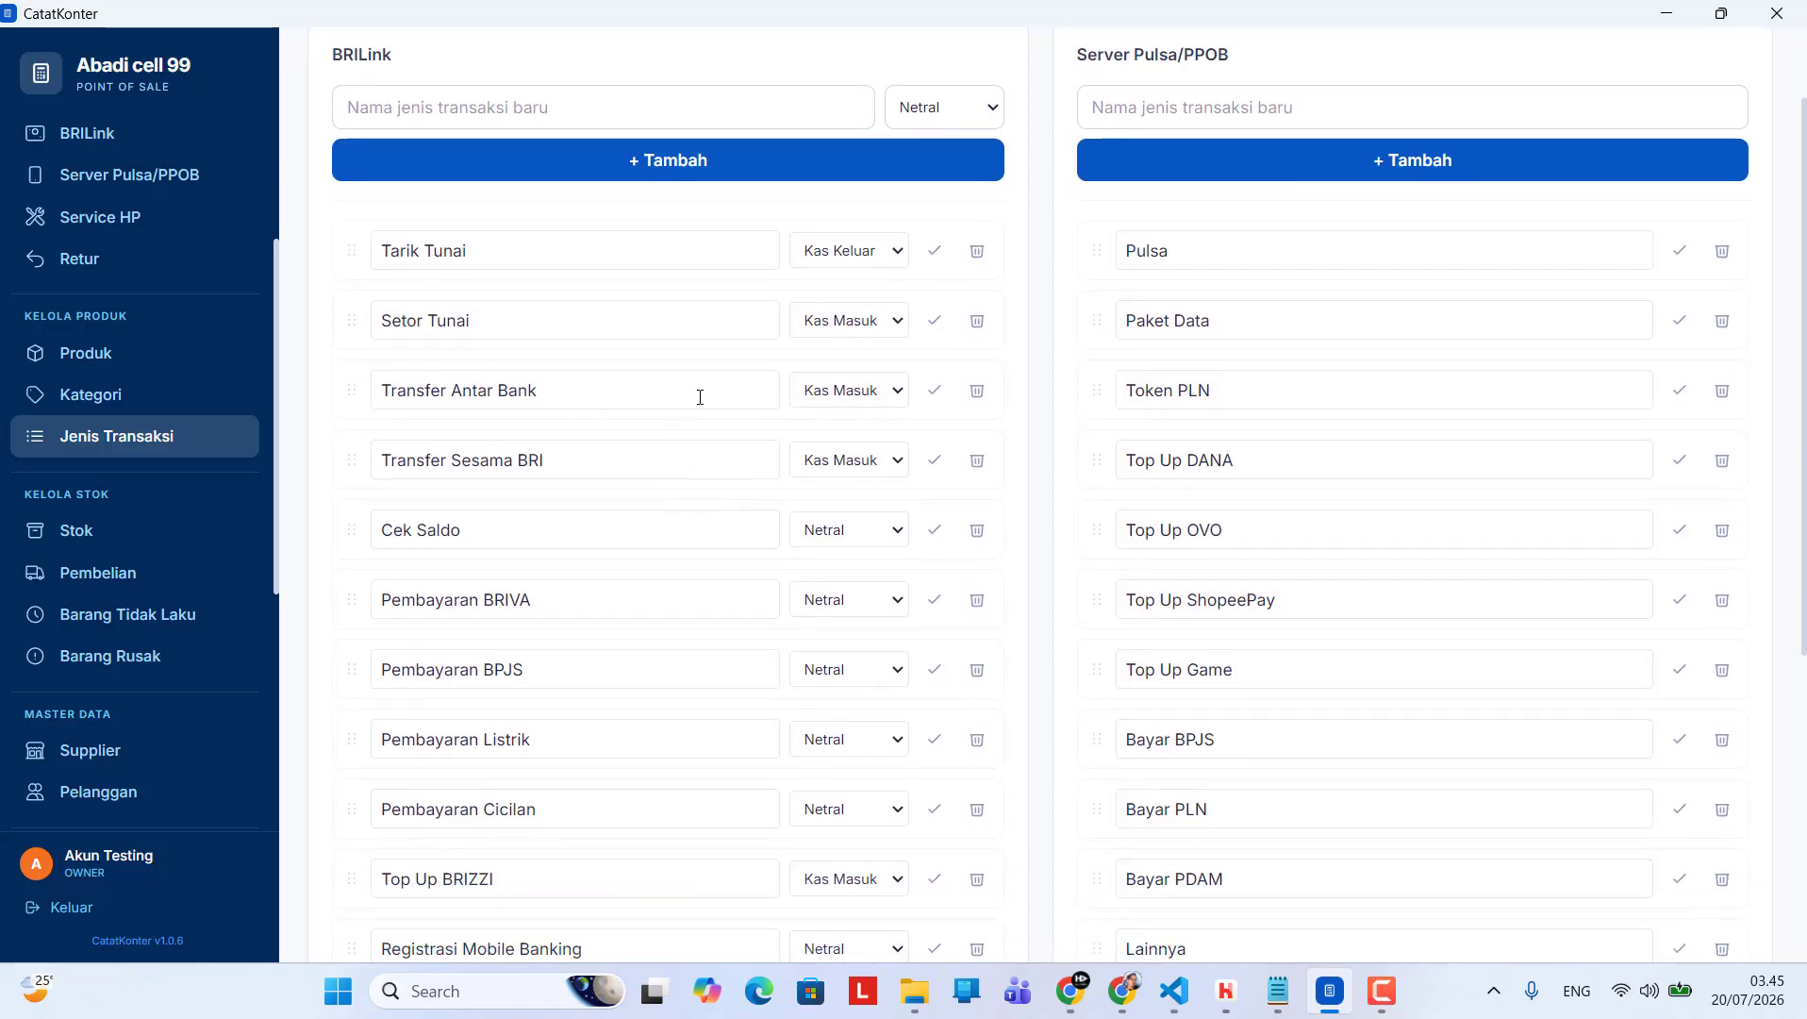
pyautogui.scroll(-1, 618, 521)
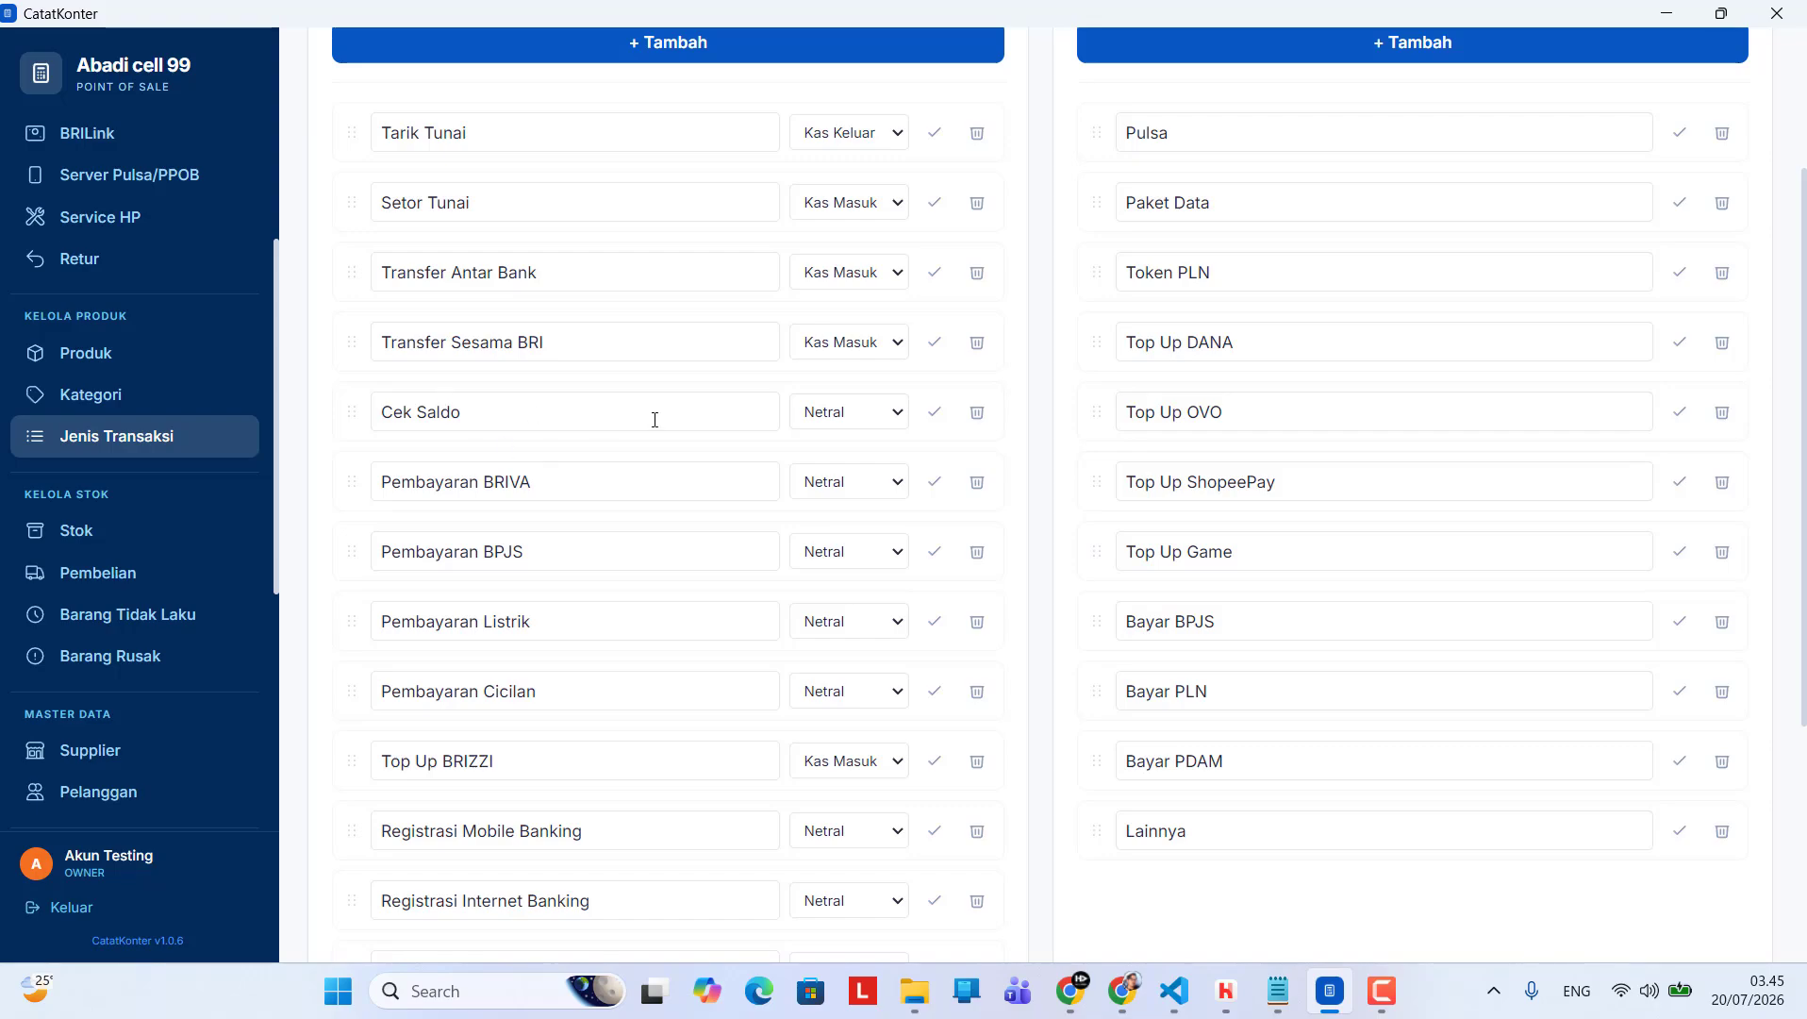
pyautogui.scroll(1, 637, 493)
pyautogui.scroll(-1, 638, 493)
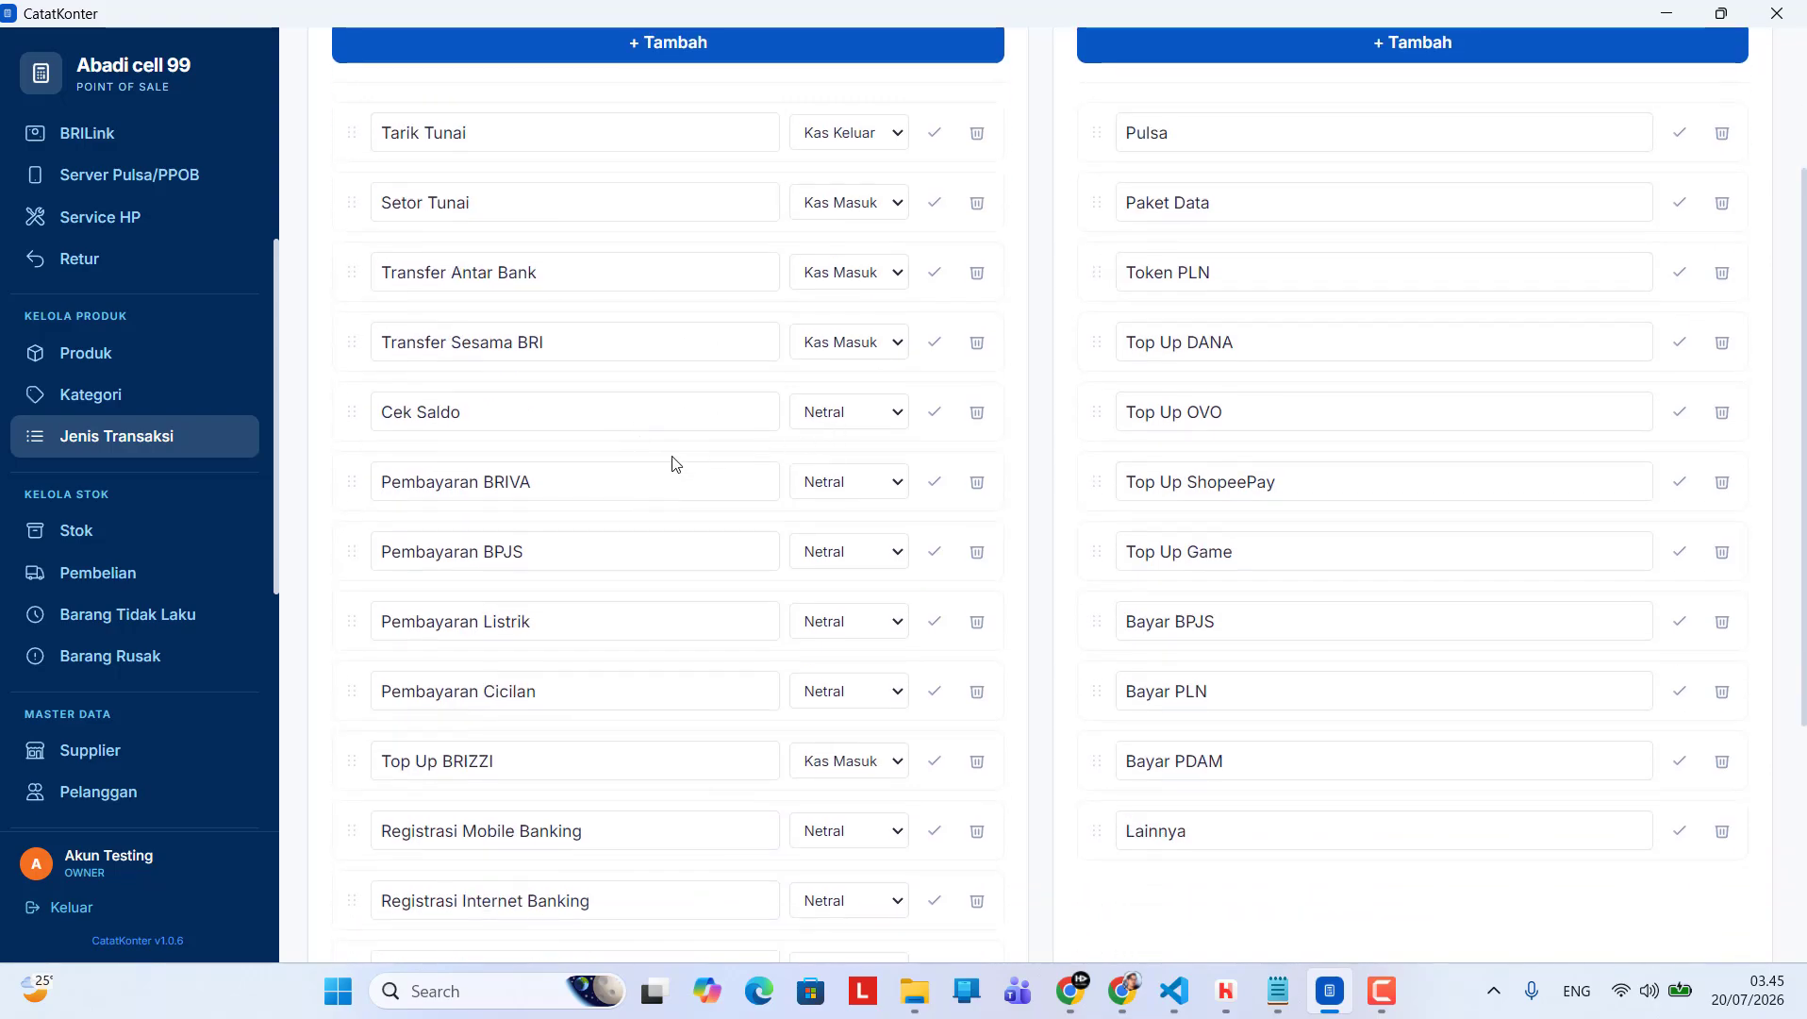
pyautogui.scroll(-2, 666, 472)
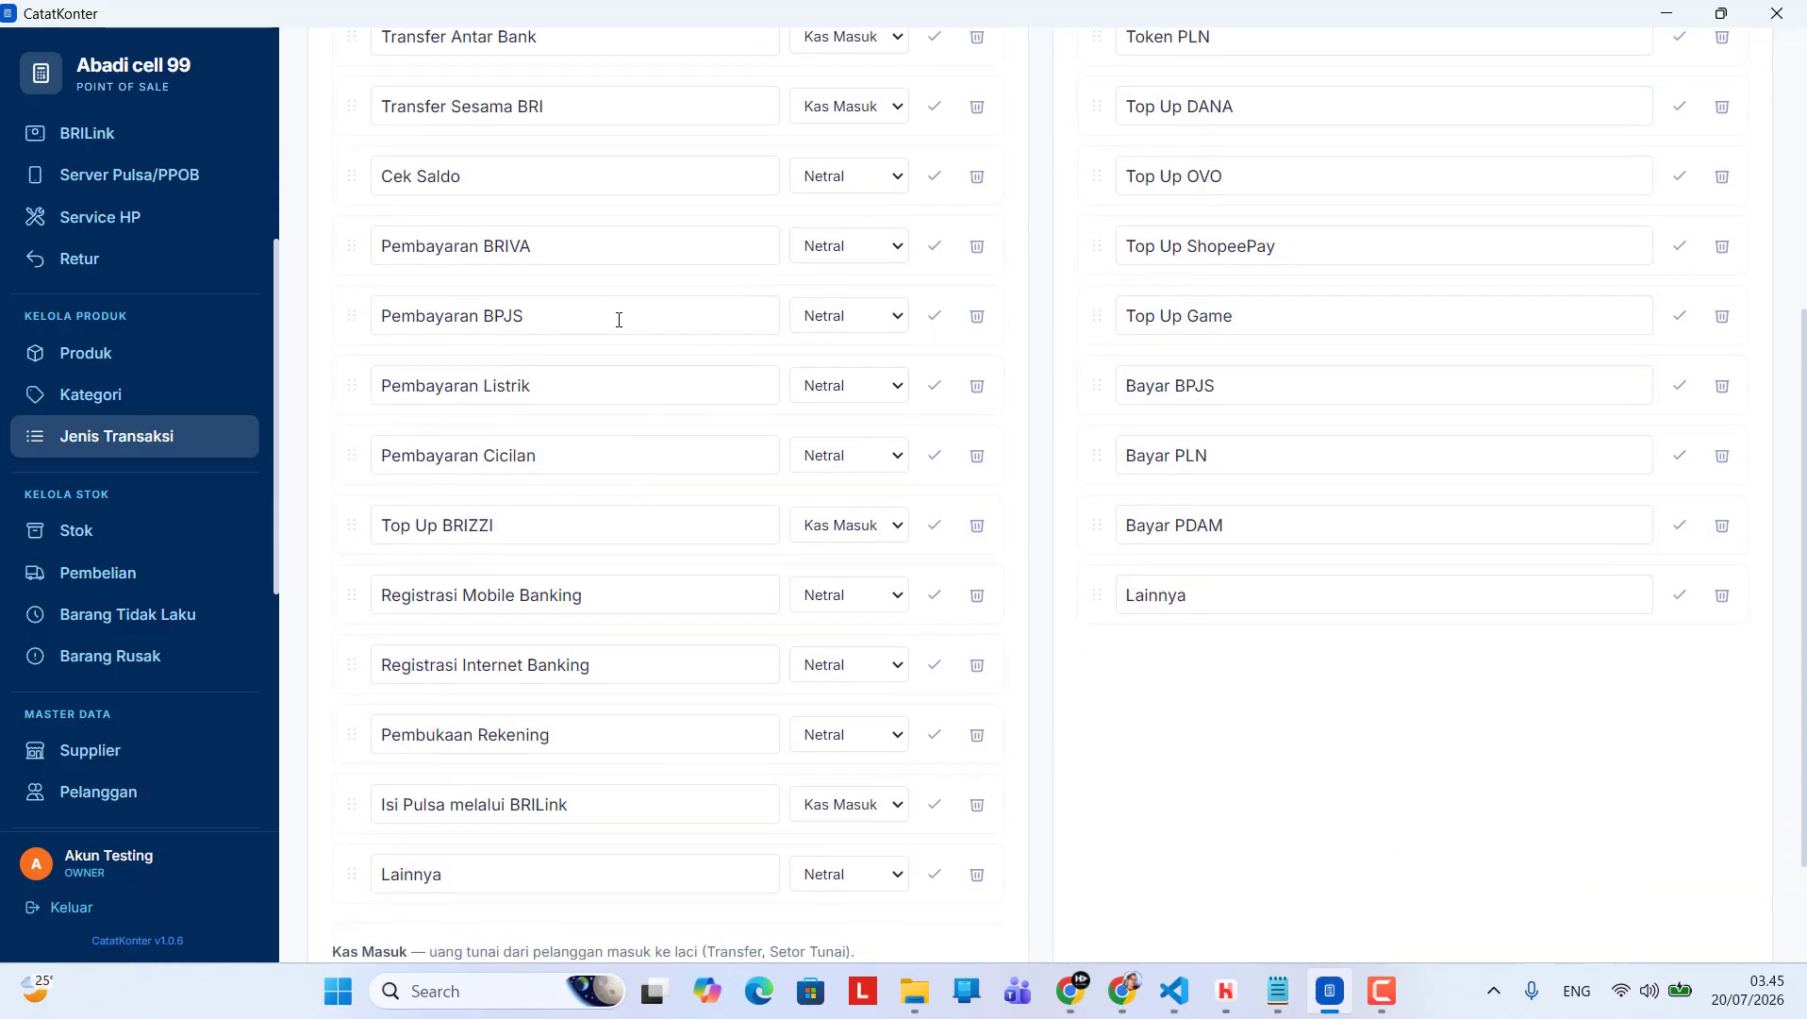
pyautogui.scroll(-1, 666, 452)
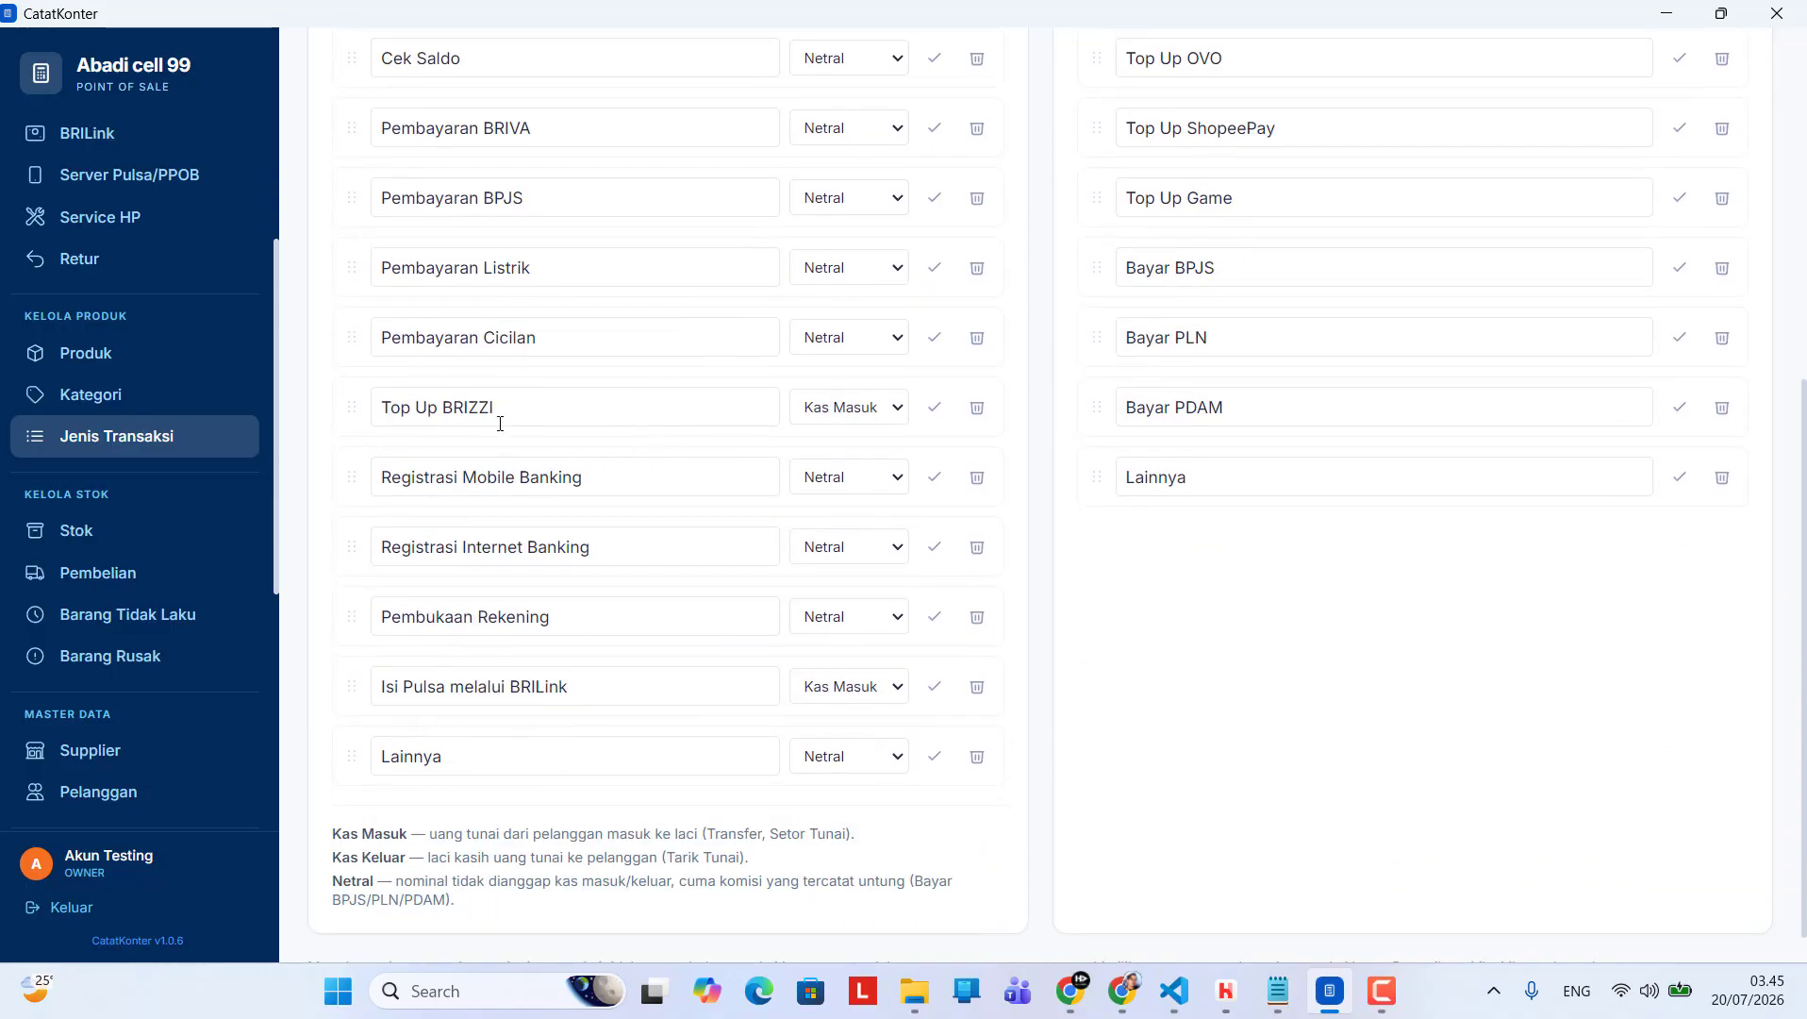
pyautogui.click(827, 207)
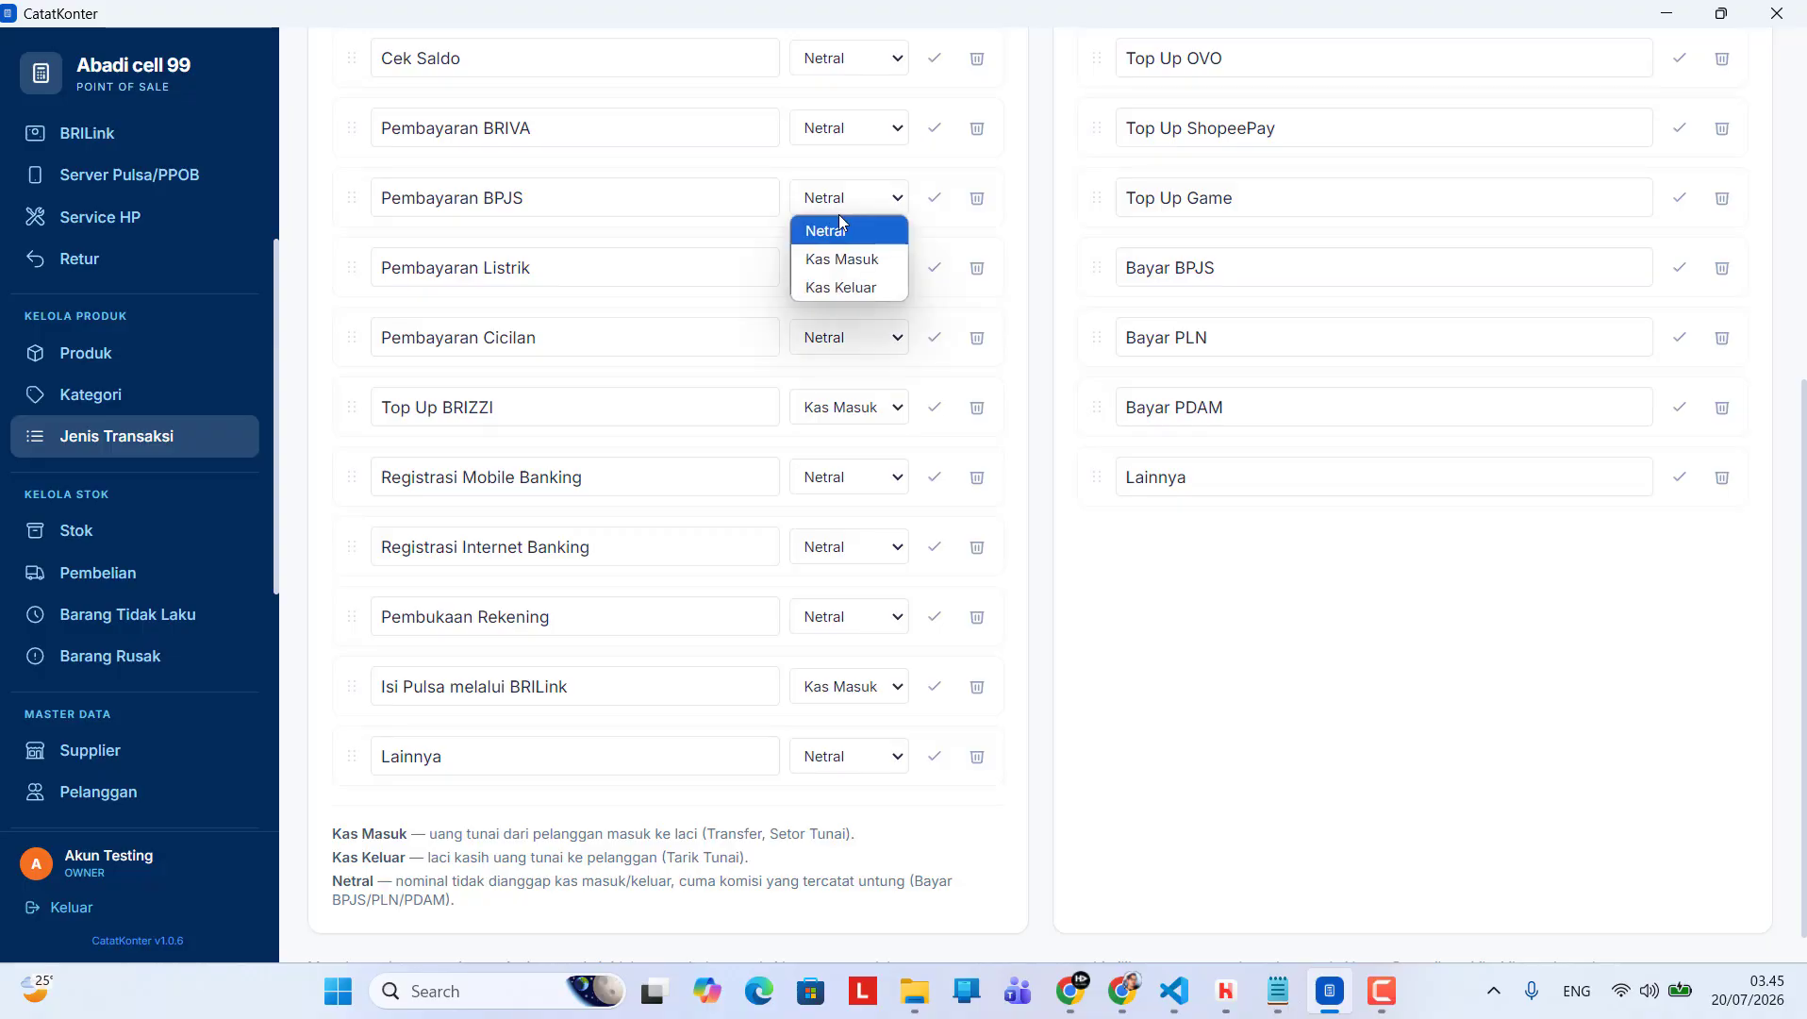
pyautogui.click(855, 200)
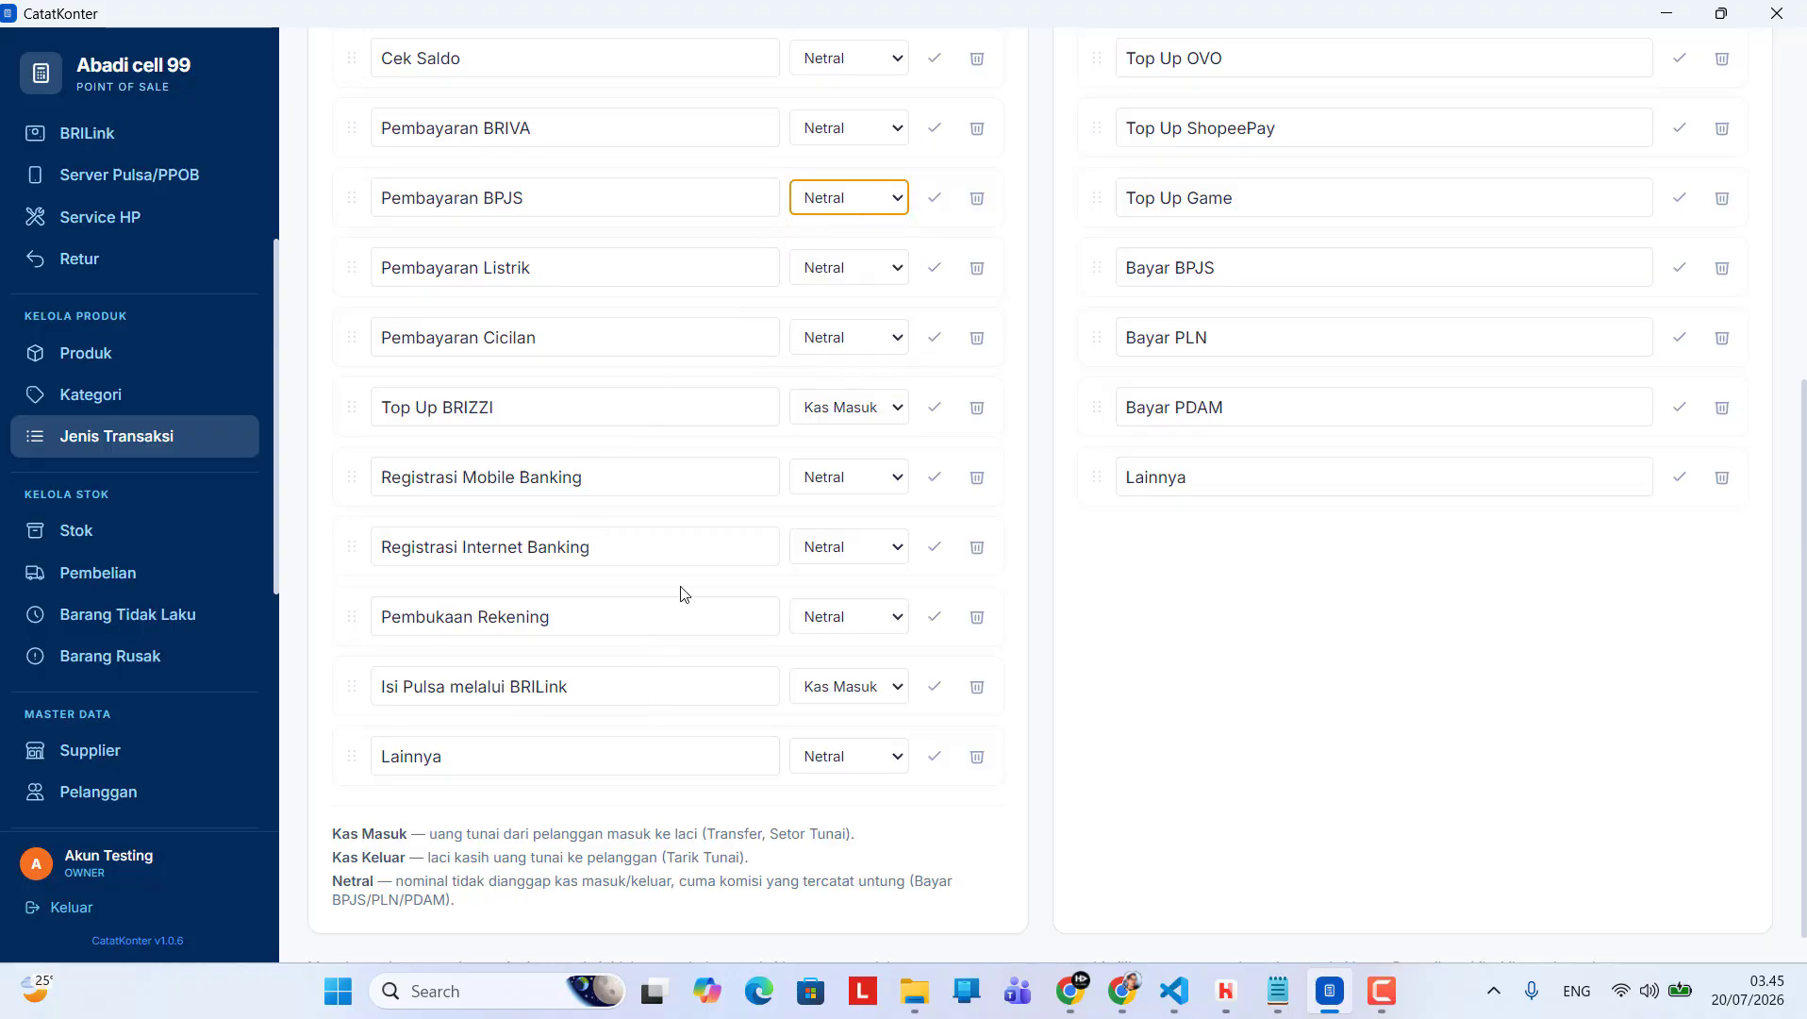
# Check the fields for naming a new transaction type under BRILink and under Server Pulsa/PPOB
pyautogui.scroll(1, 896, 606)
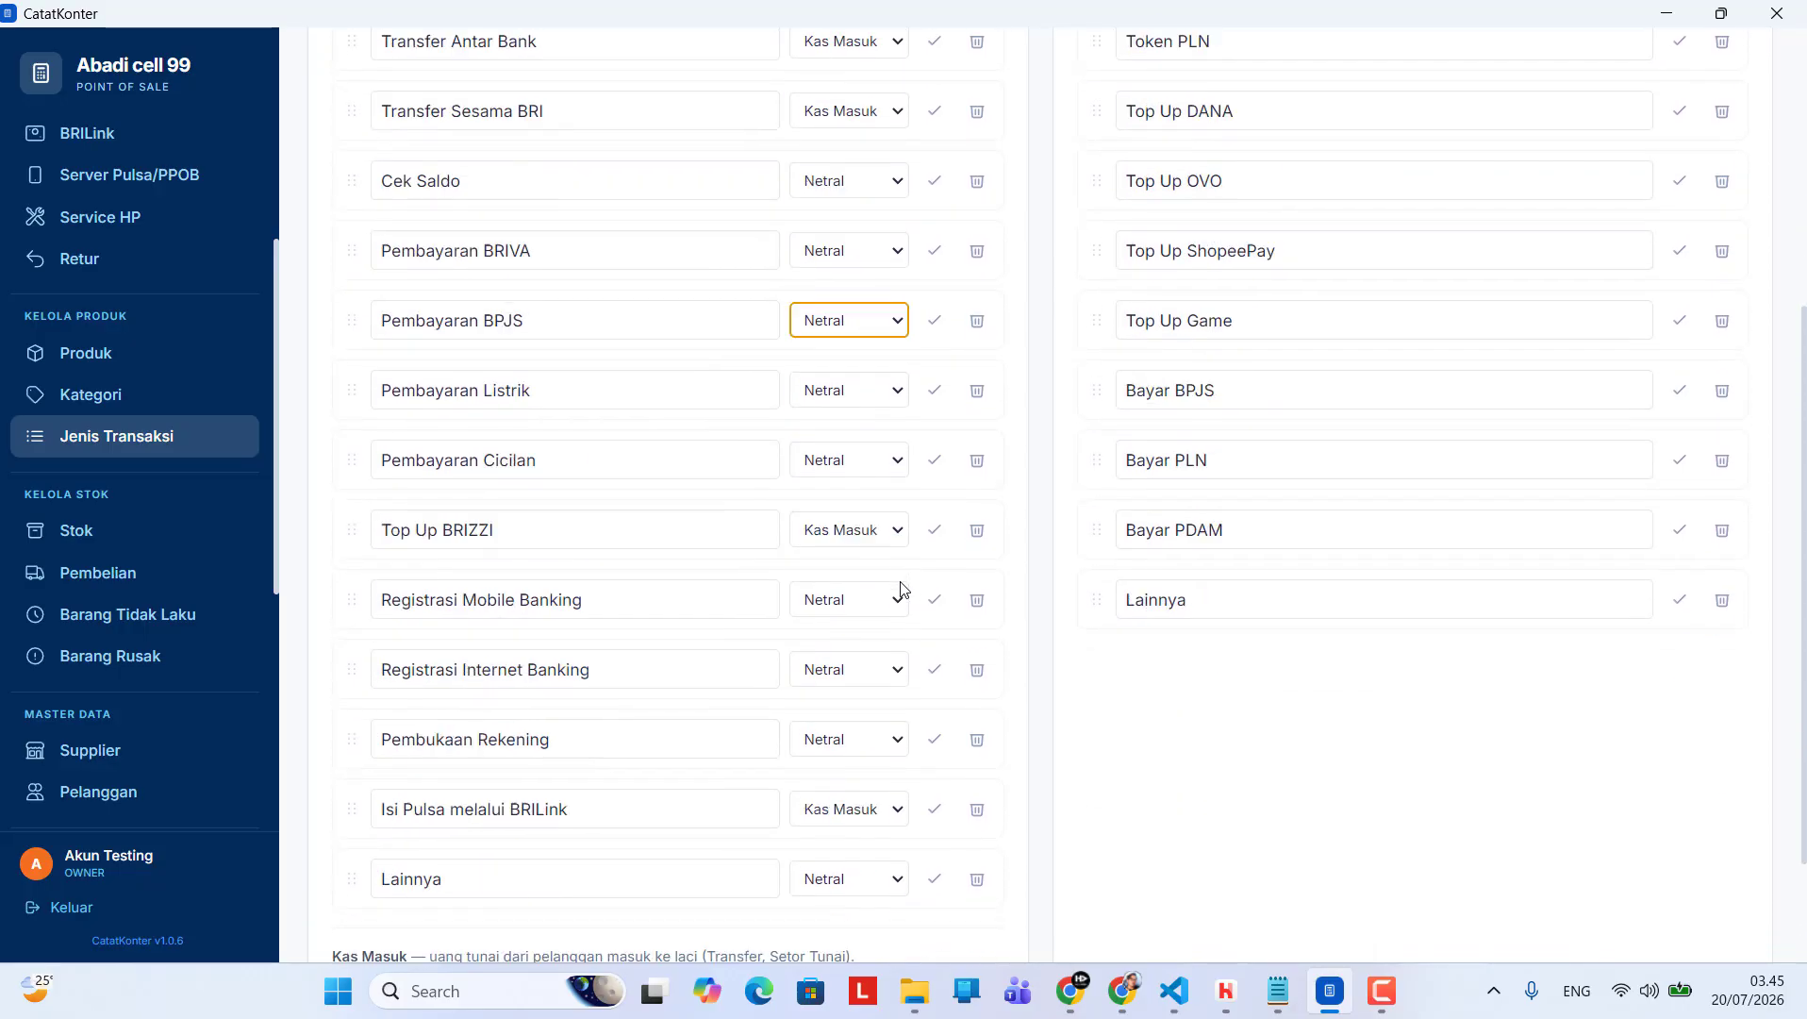
pyautogui.scroll(3, 901, 589)
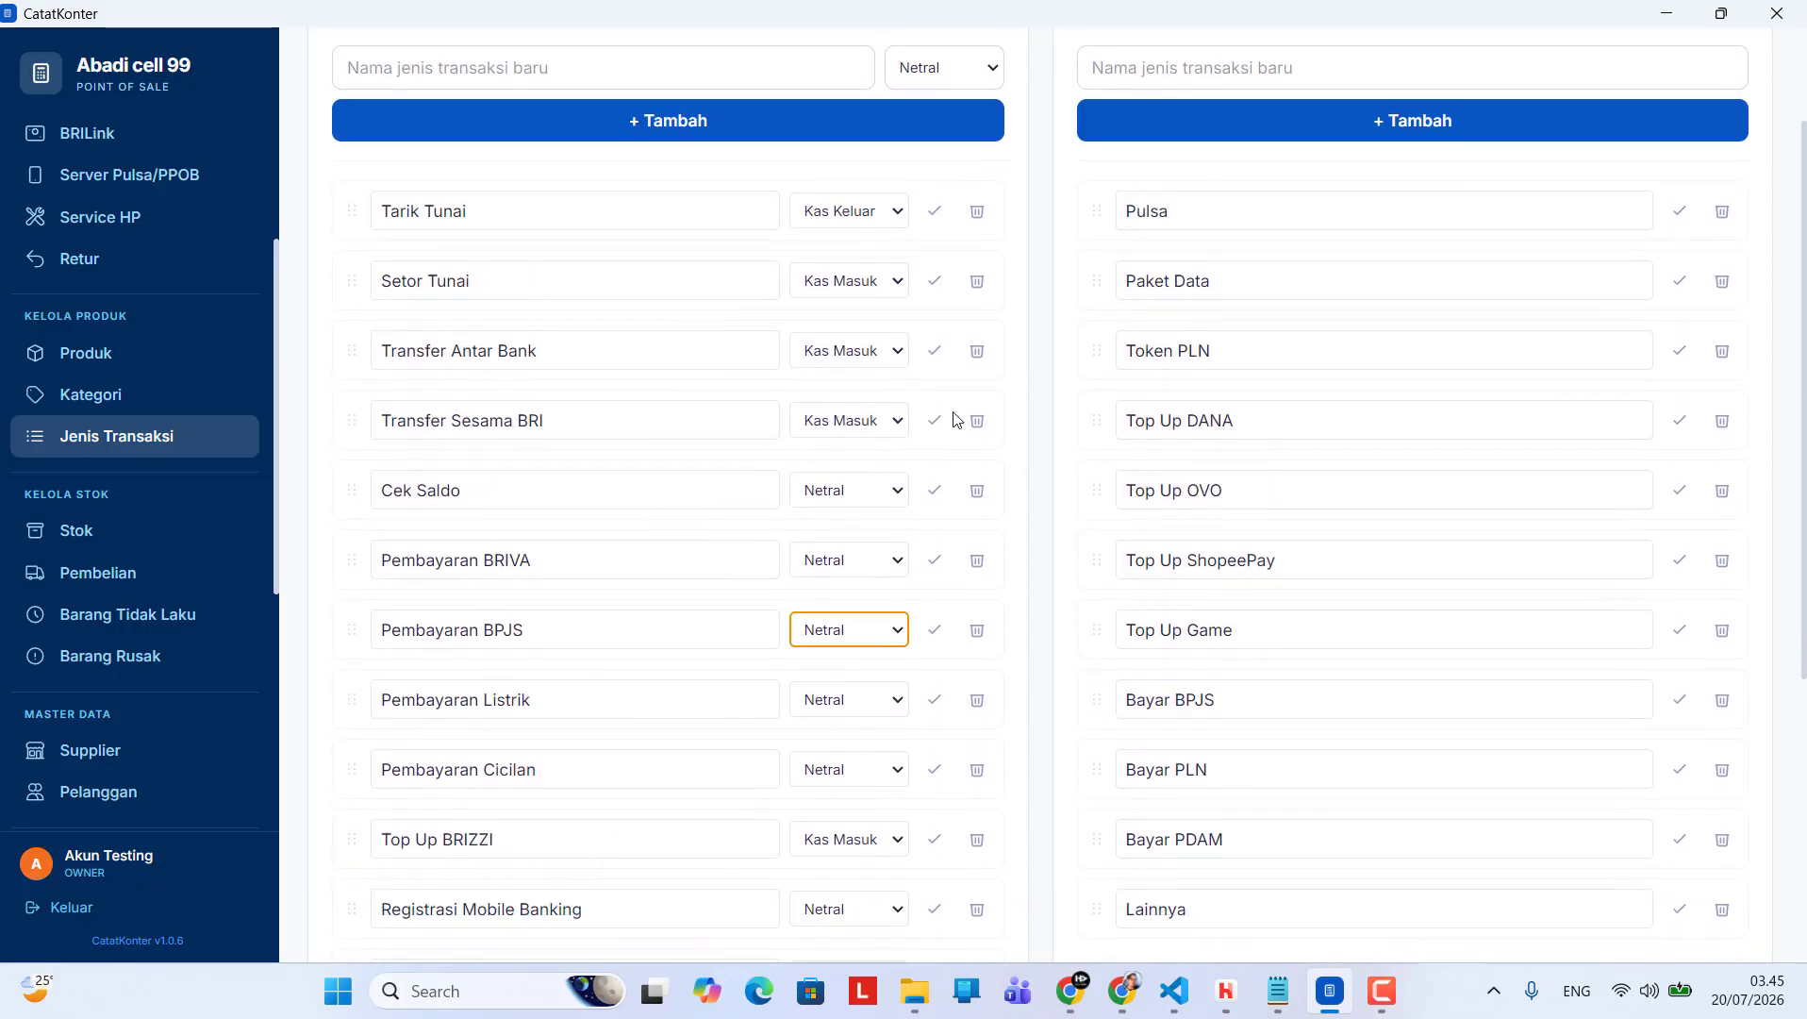
pyautogui.scroll(2, 1804, 356)
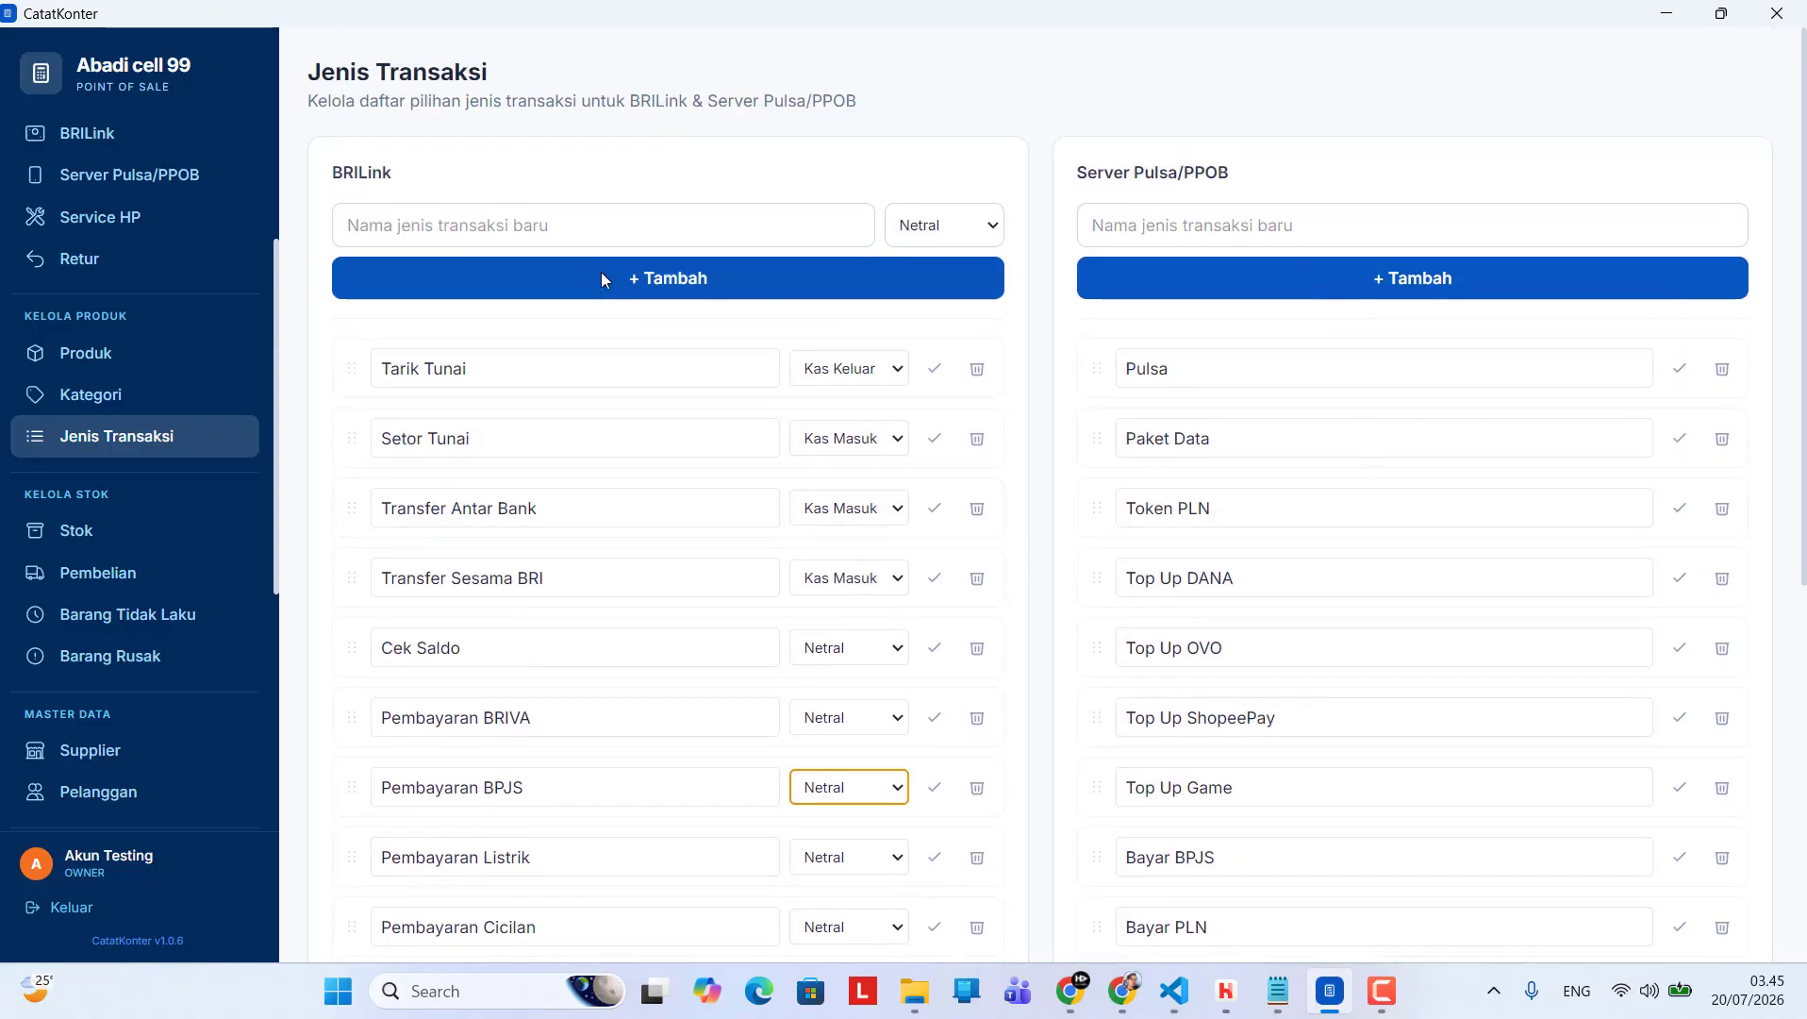
pyautogui.click(499, 210)
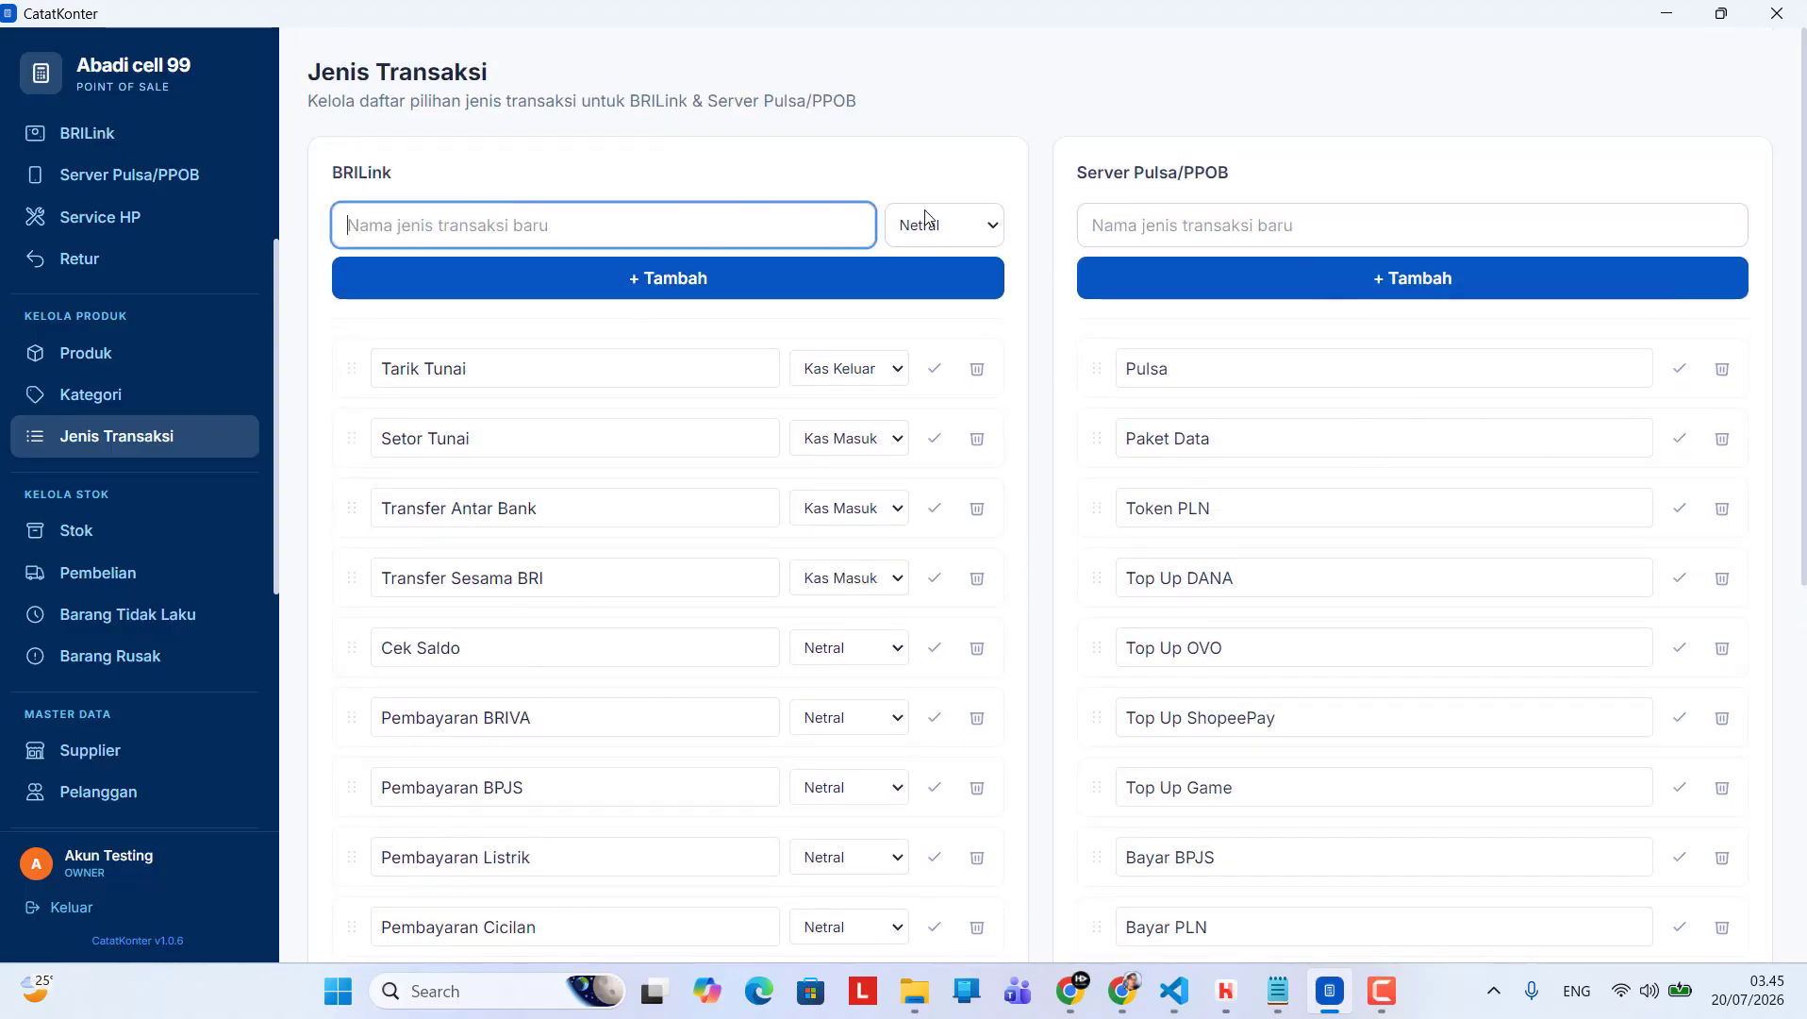
pyautogui.click(1190, 230)
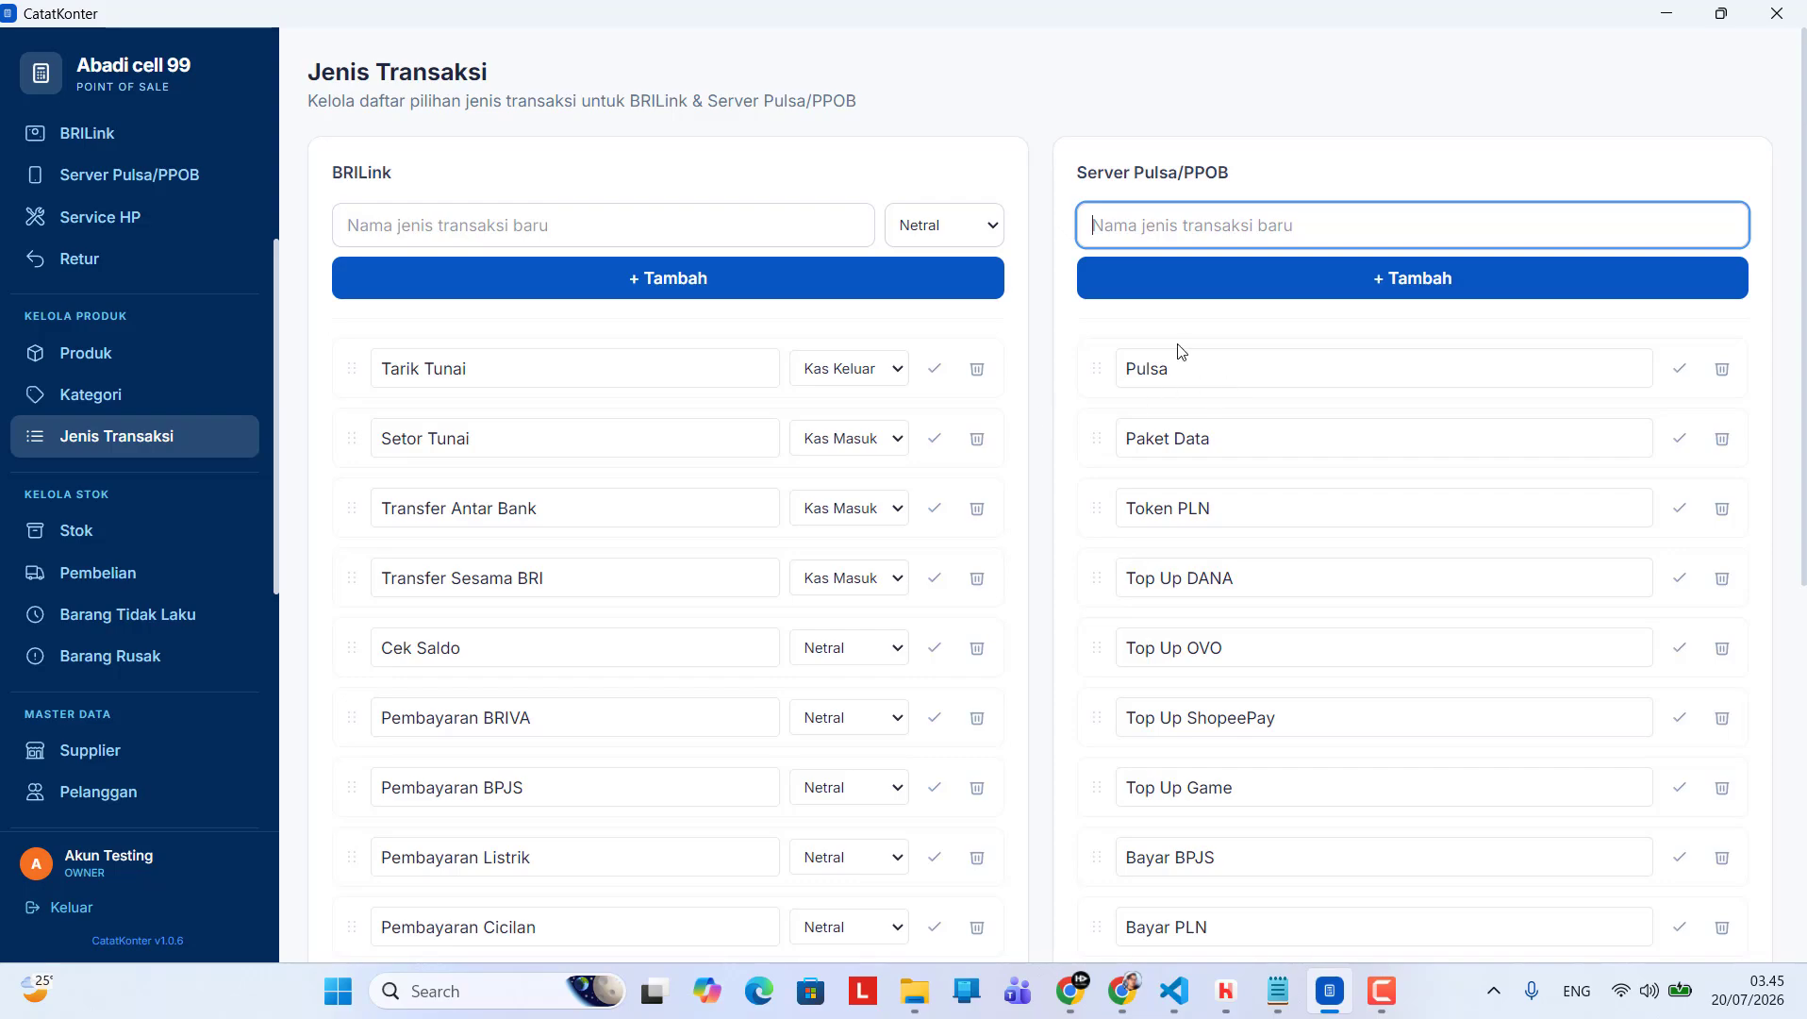
# Look through the Server Pulsa/PPOB transaction types from Pulsa to Lainnya
pyautogui.scroll(-3, 1248, 370)
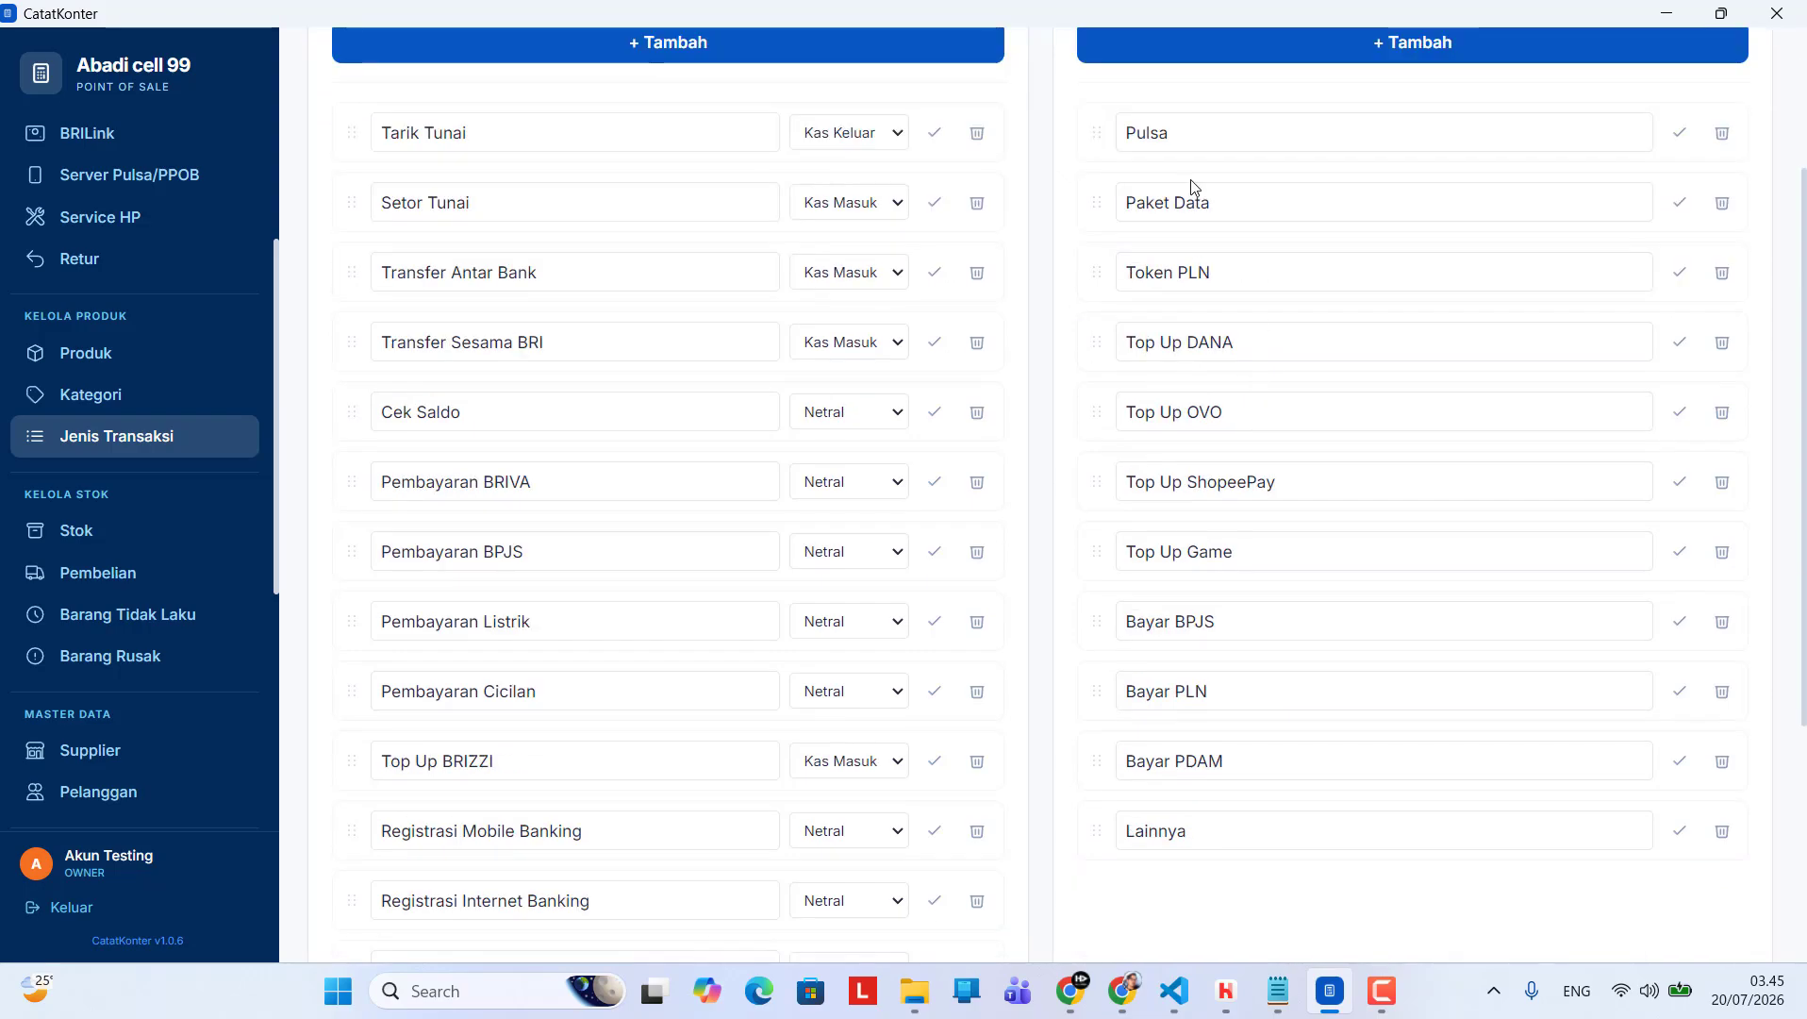
pyautogui.scroll(-1, 1336, 399)
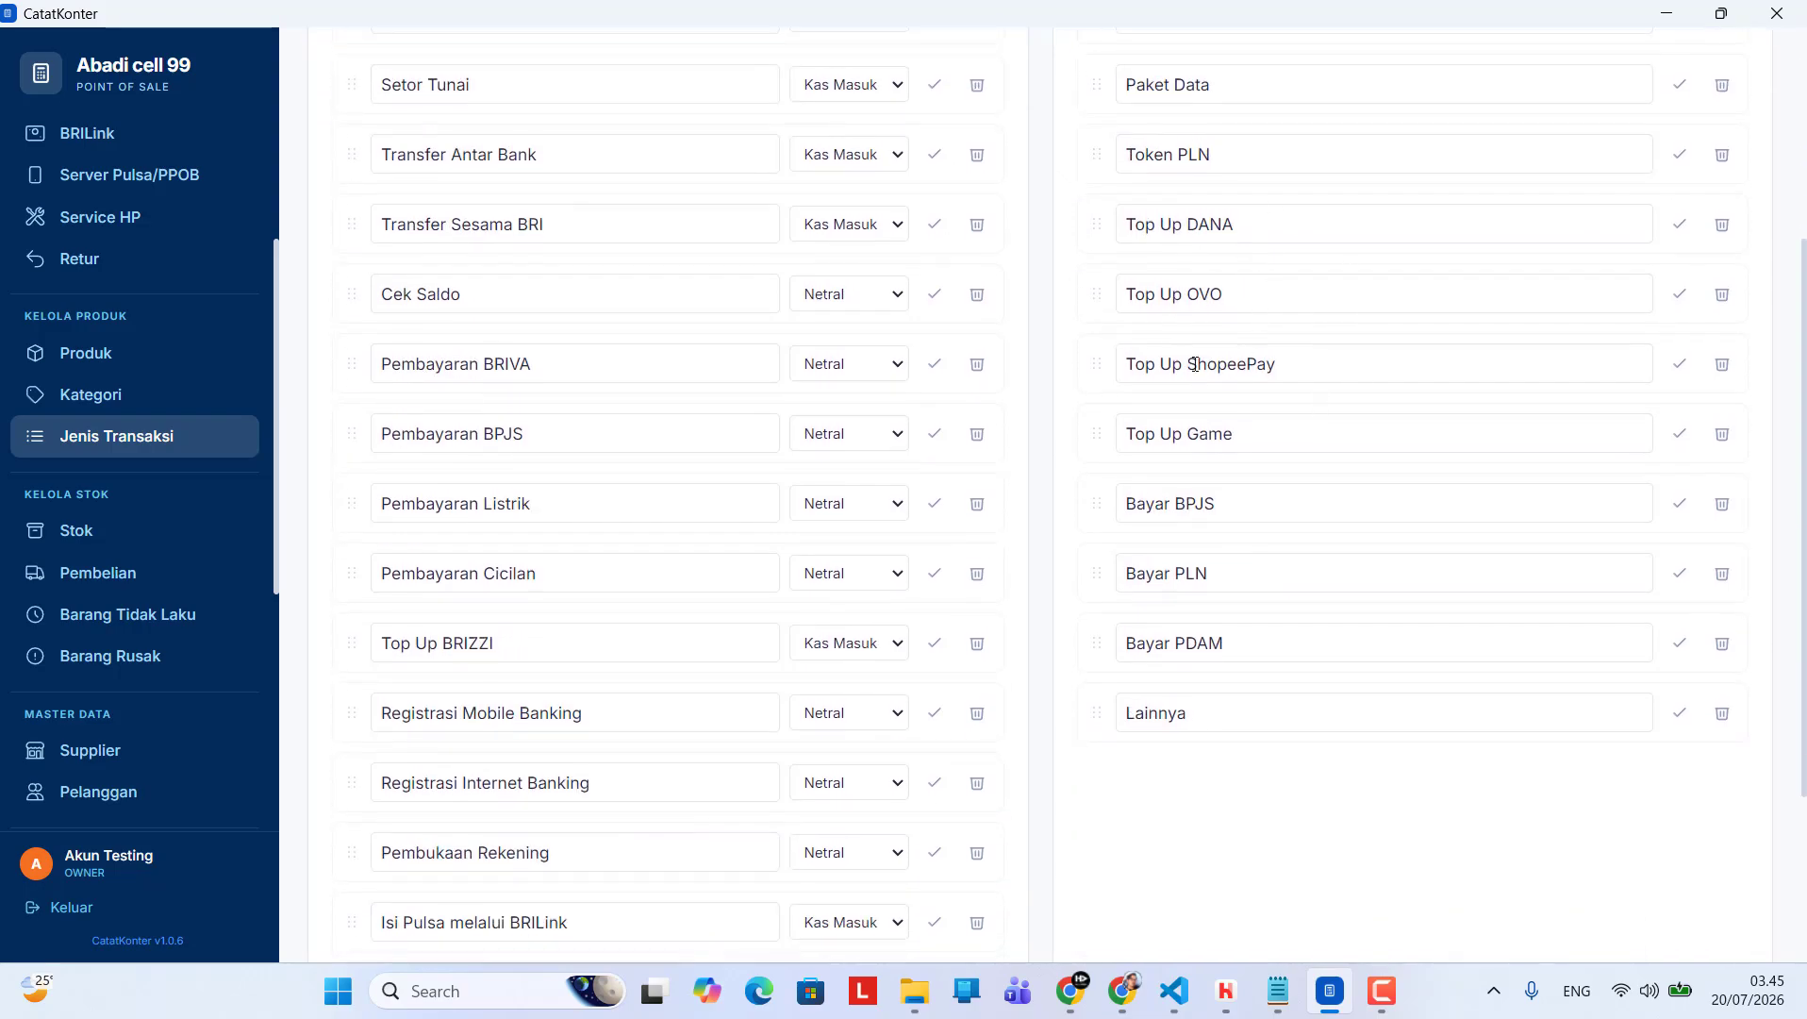
pyautogui.scroll(-1, 1425, 405)
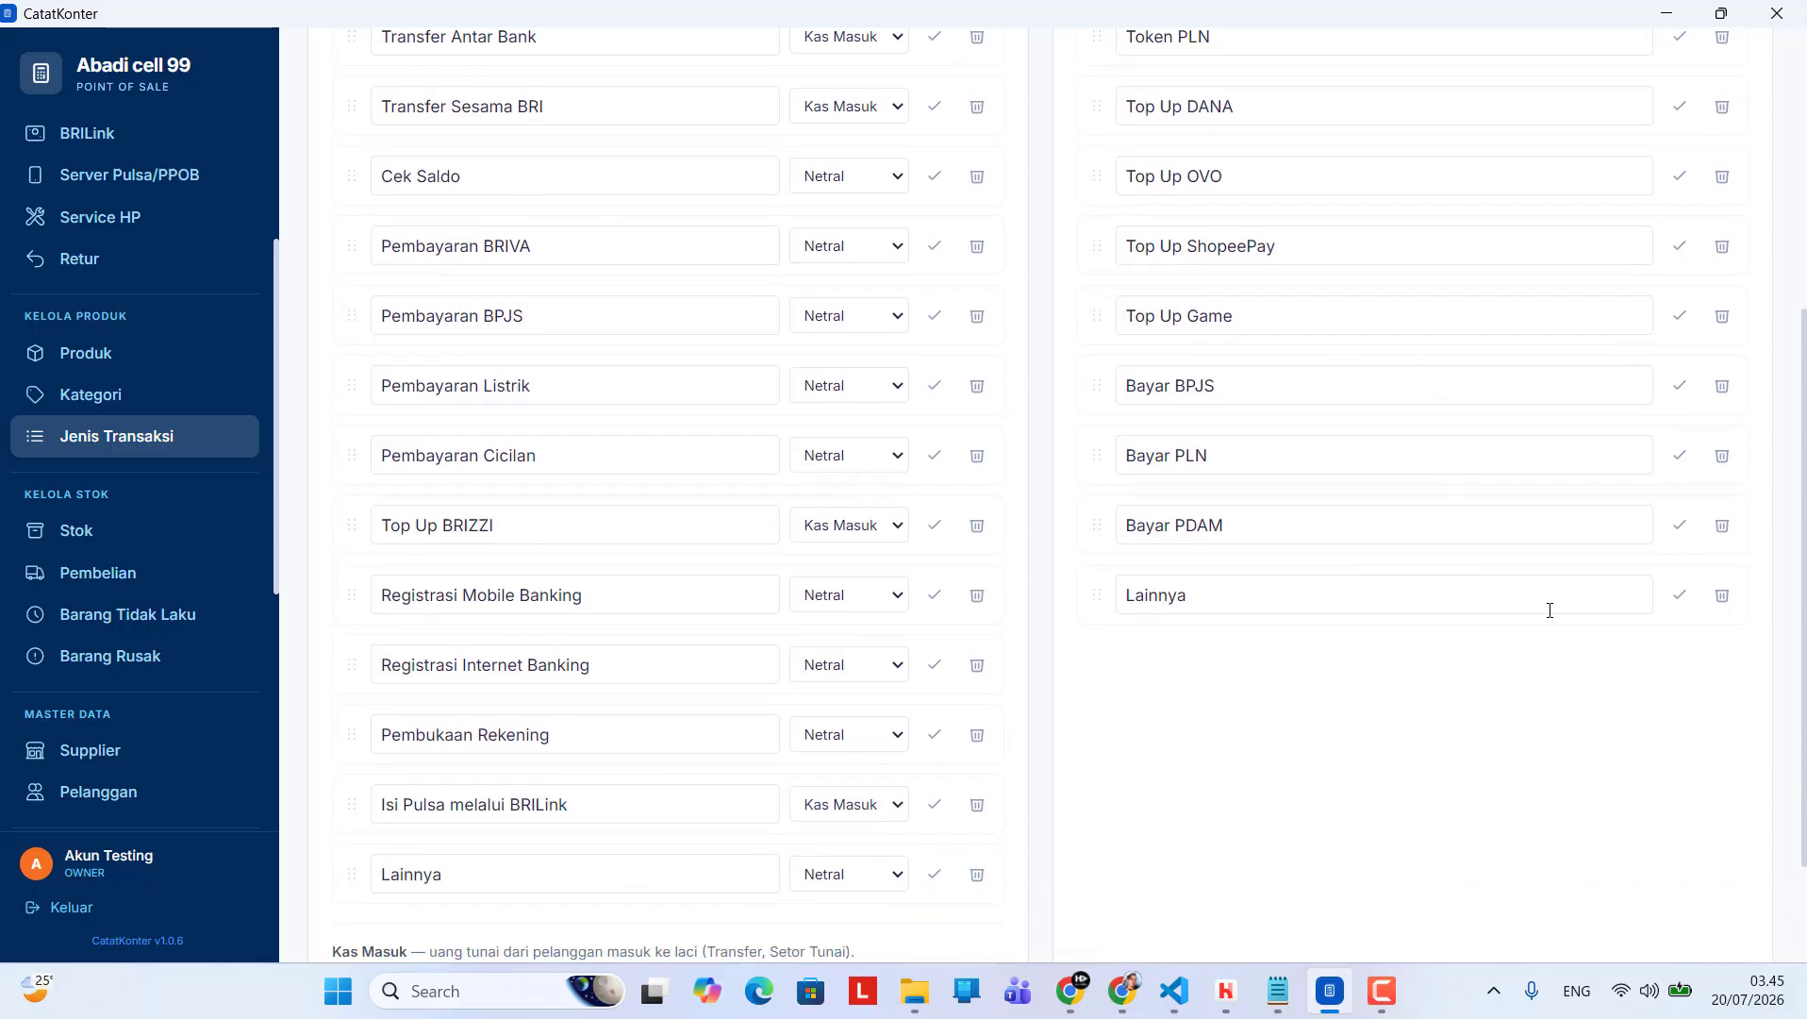
pyautogui.scroll(-2, 1422, 566)
pyautogui.scroll(1, 1247, 547)
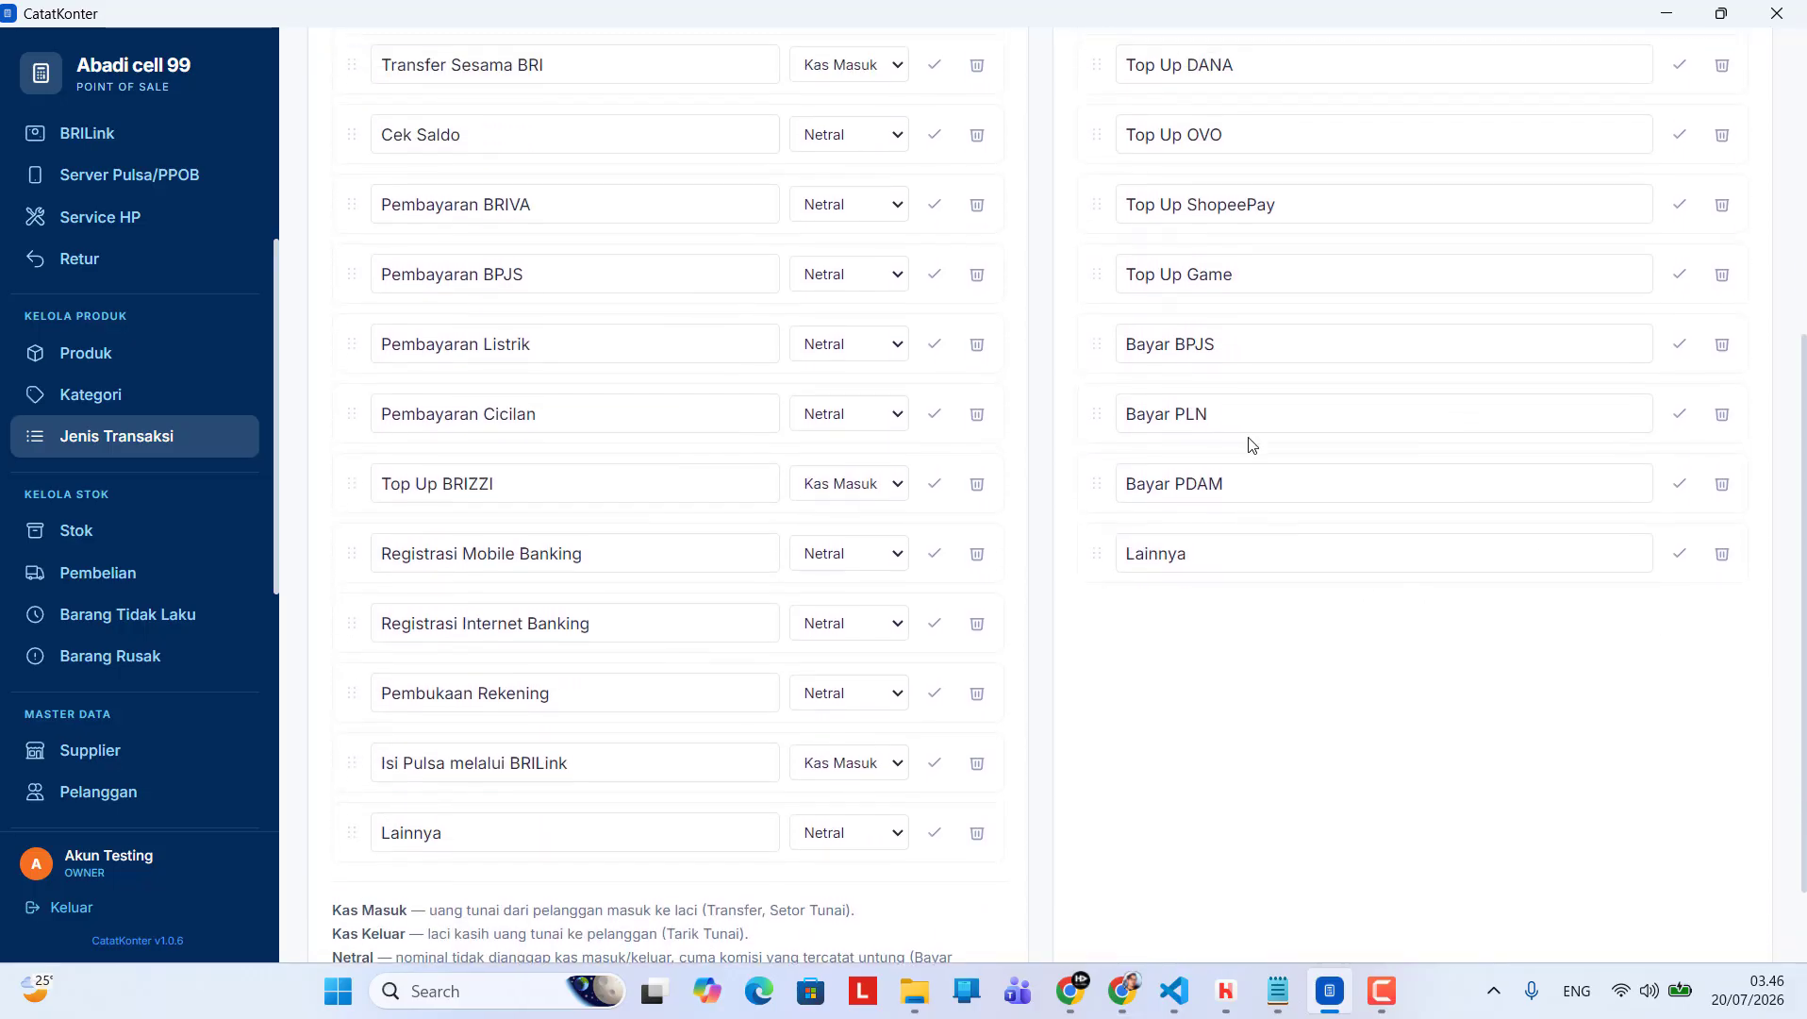
pyautogui.scroll(2, 1315, 340)
pyautogui.scroll(-1, 1336, 293)
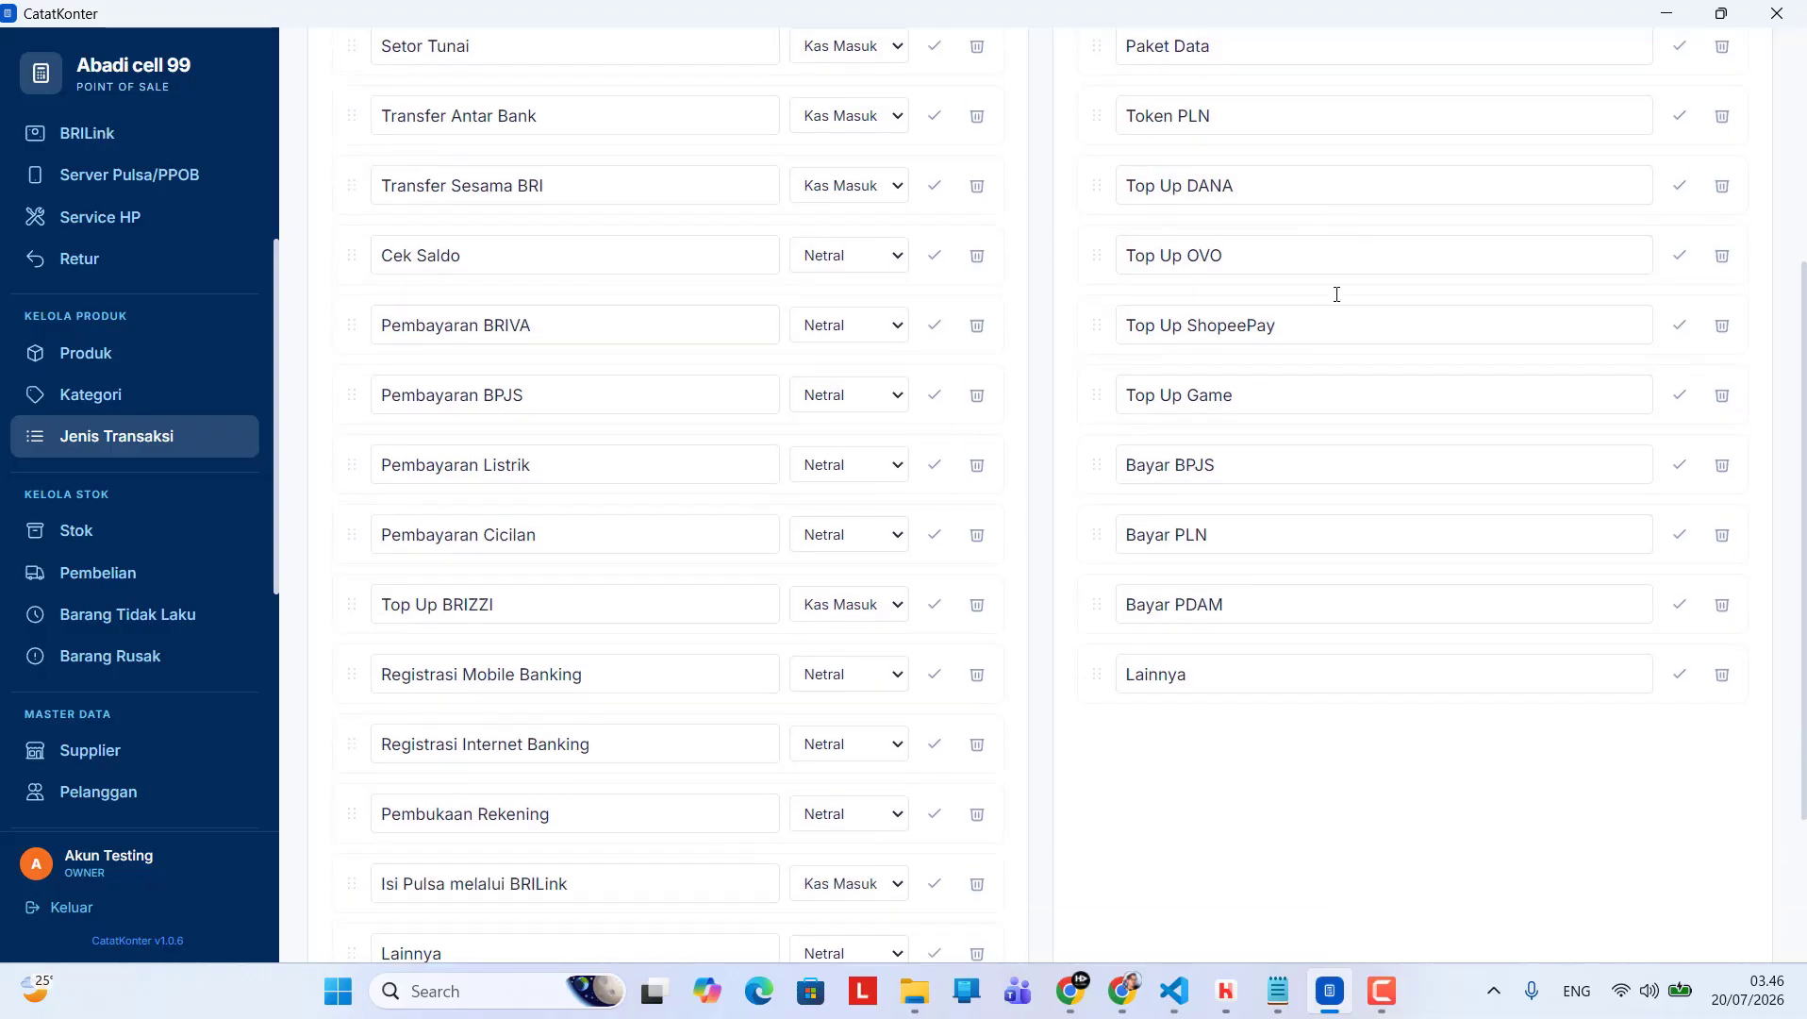
pyautogui.scroll(3, 1805, 310)
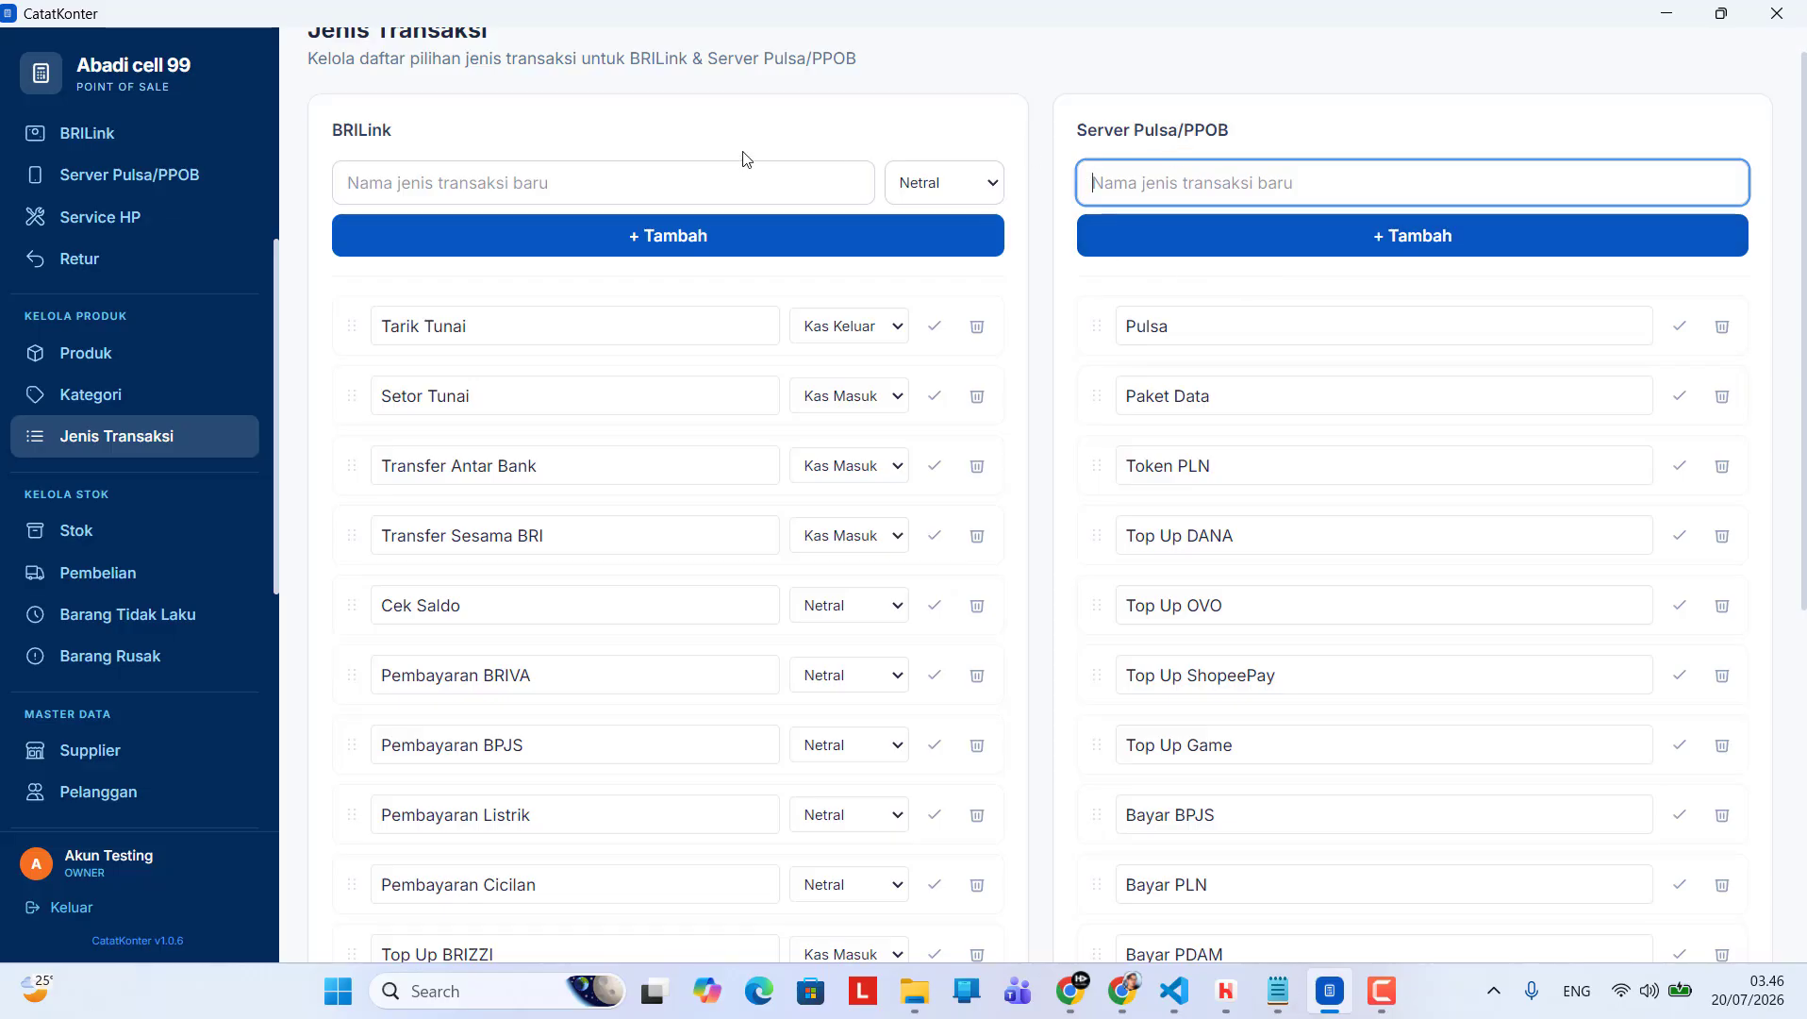
pyautogui.scroll(-1, 1307, 299)
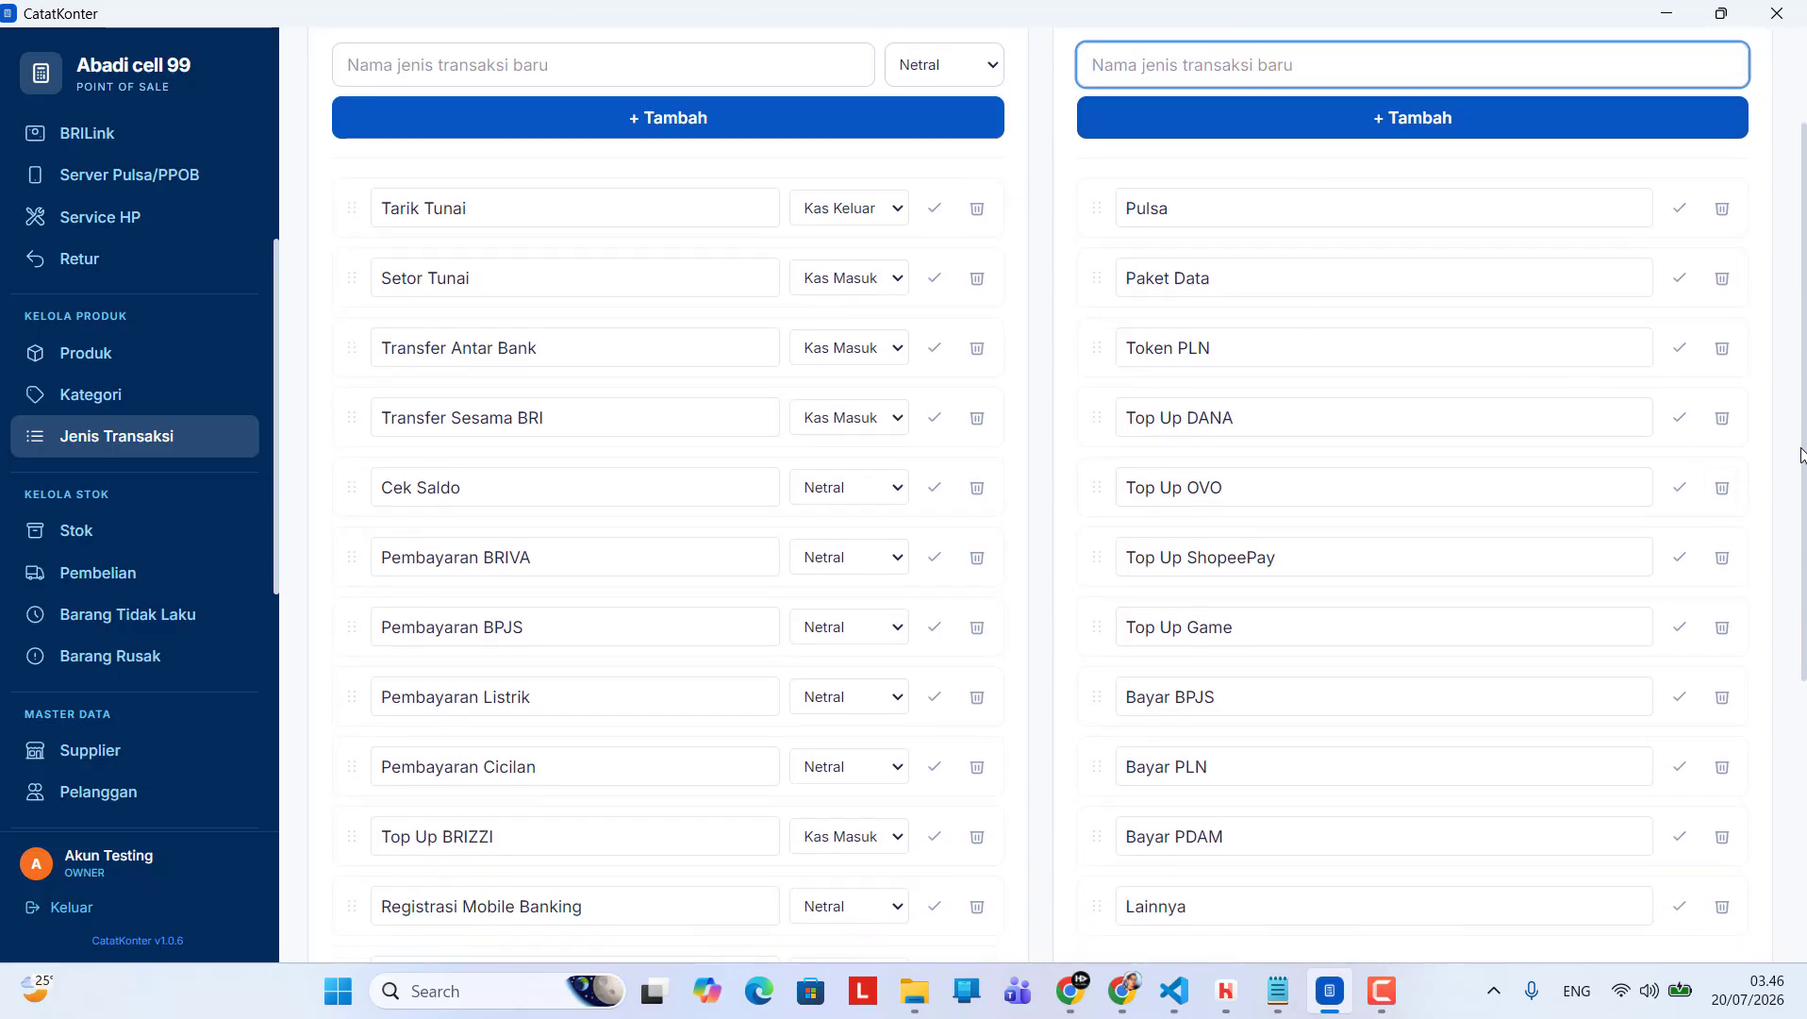
pyautogui.scroll(2, 1805, 255)
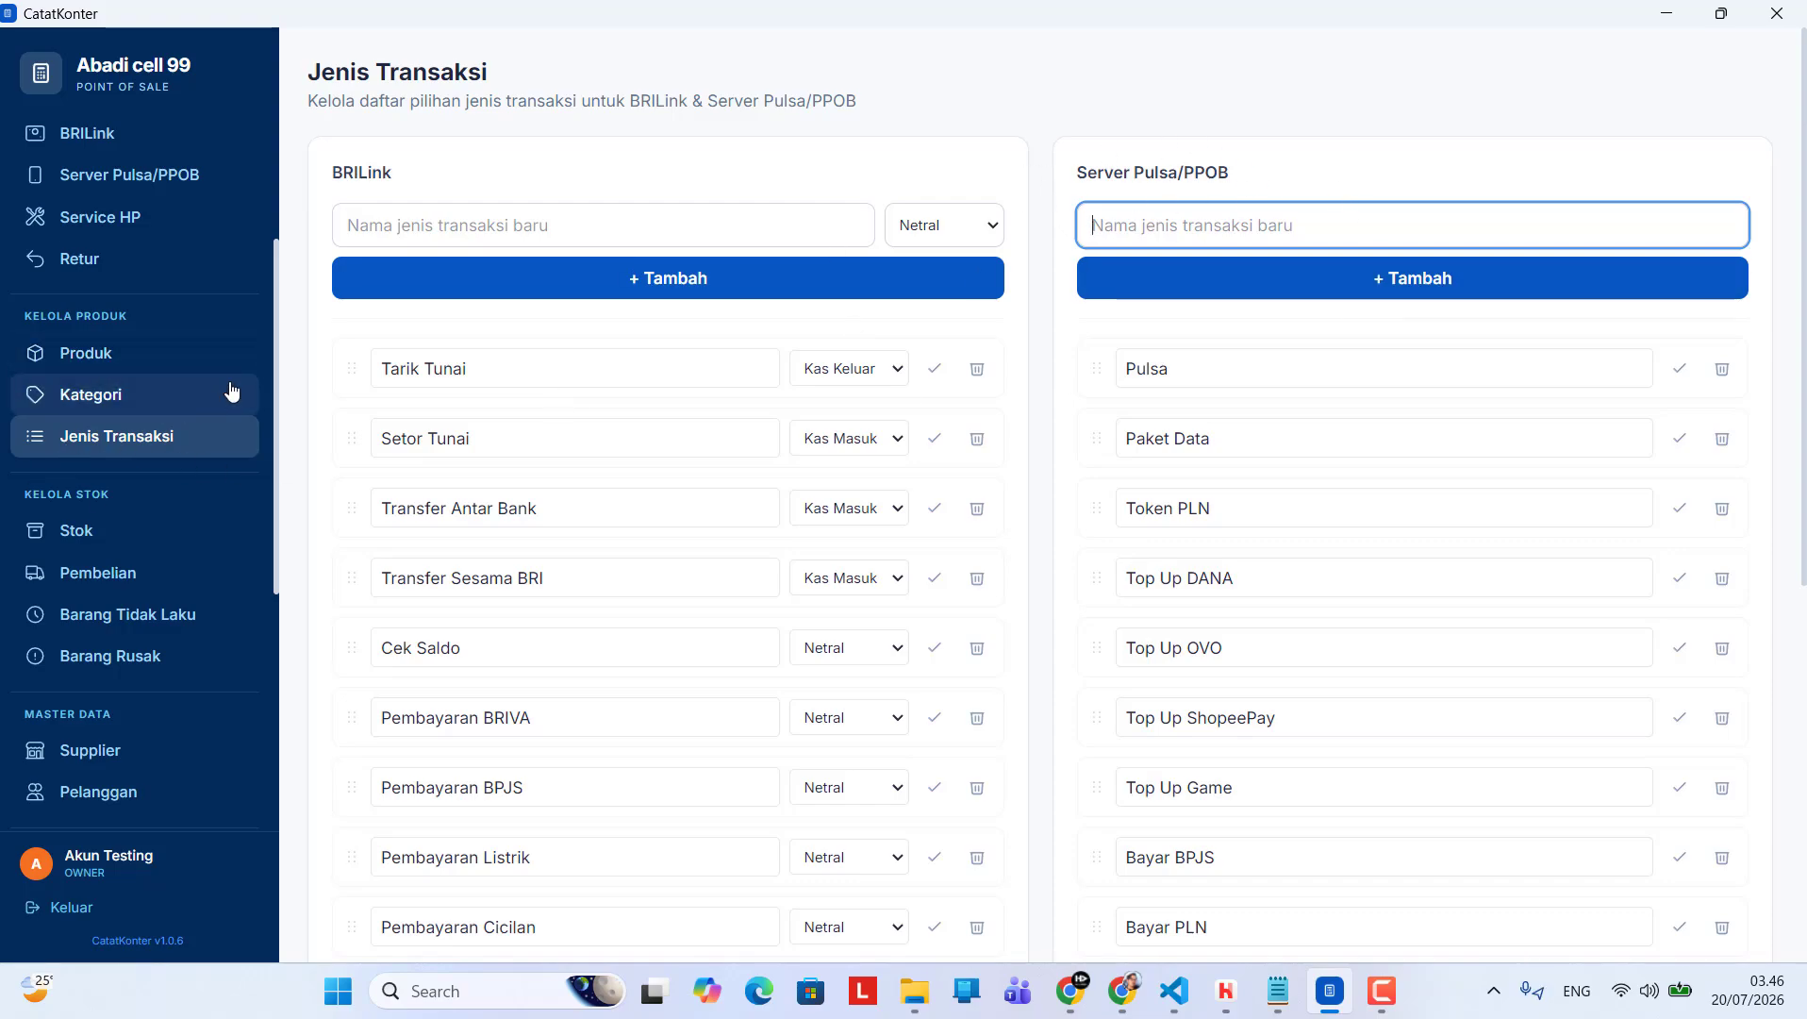
# Return to the Produk page and look over the first page of the product list
pyautogui.moveTo(277, 348); pyautogui.dragTo(312, 176)
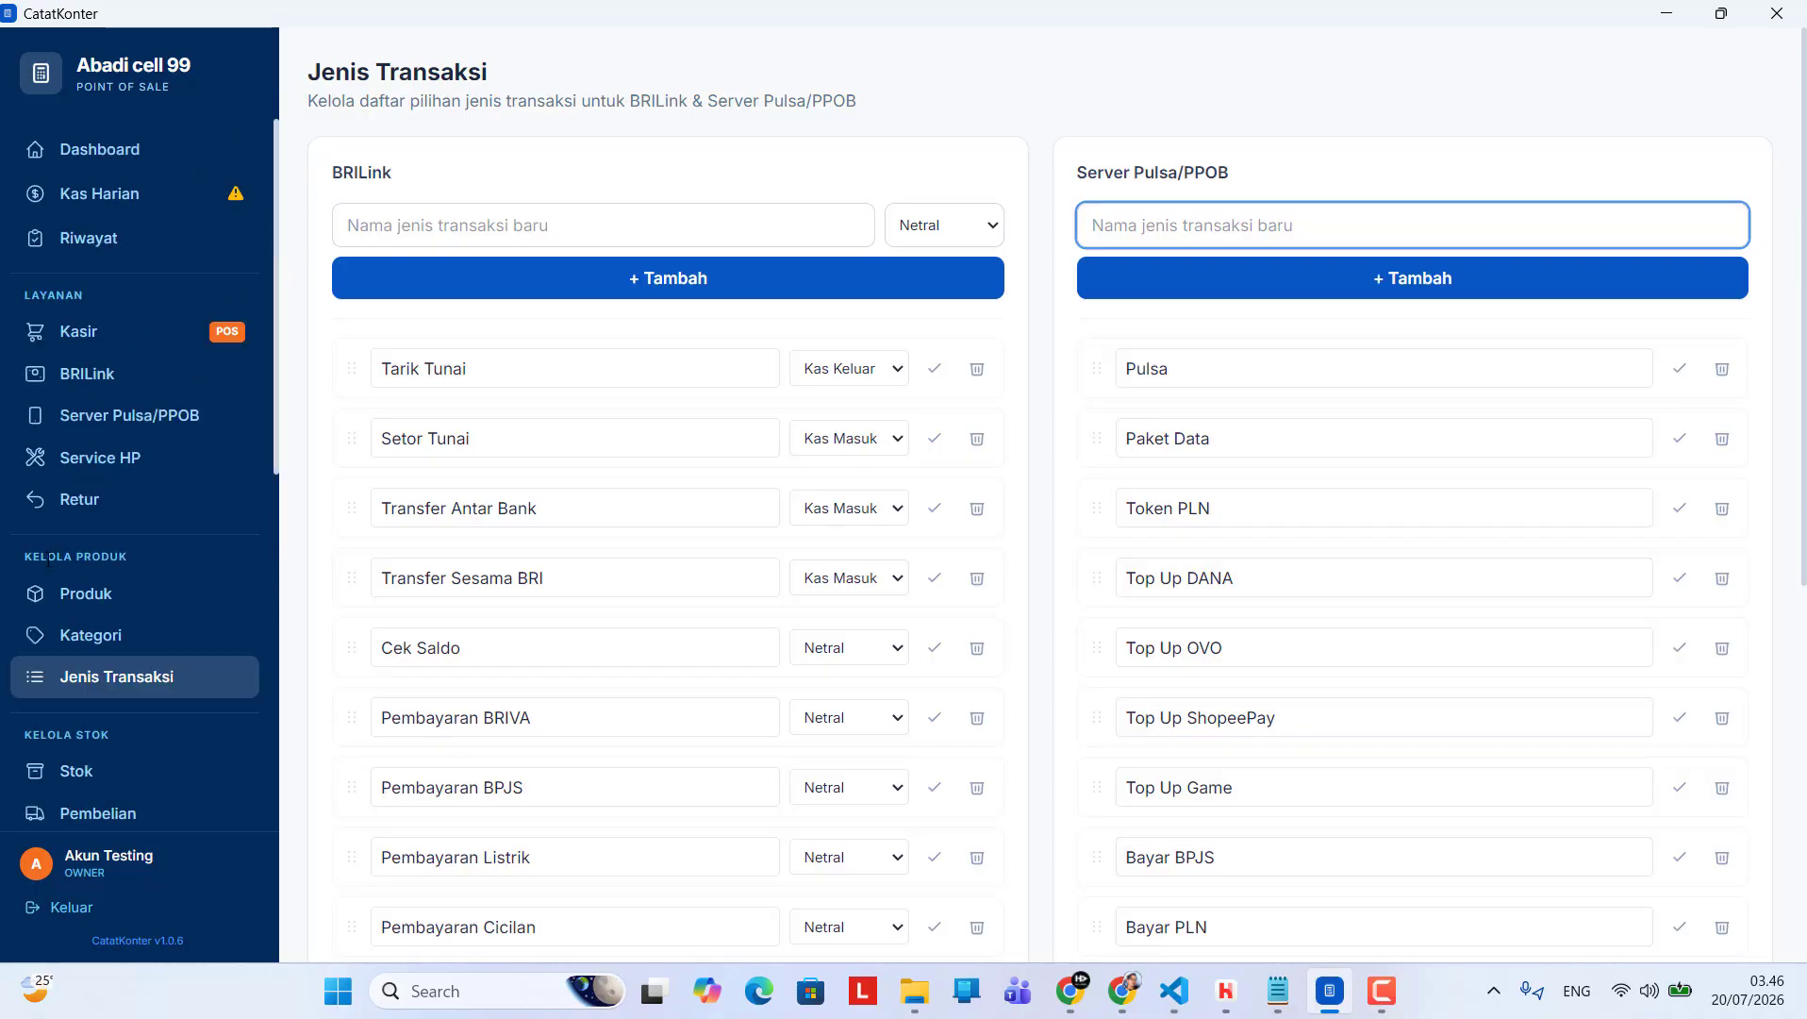
pyautogui.moveTo(28, 558); pyautogui.dragTo(137, 557)
pyautogui.click(142, 560)
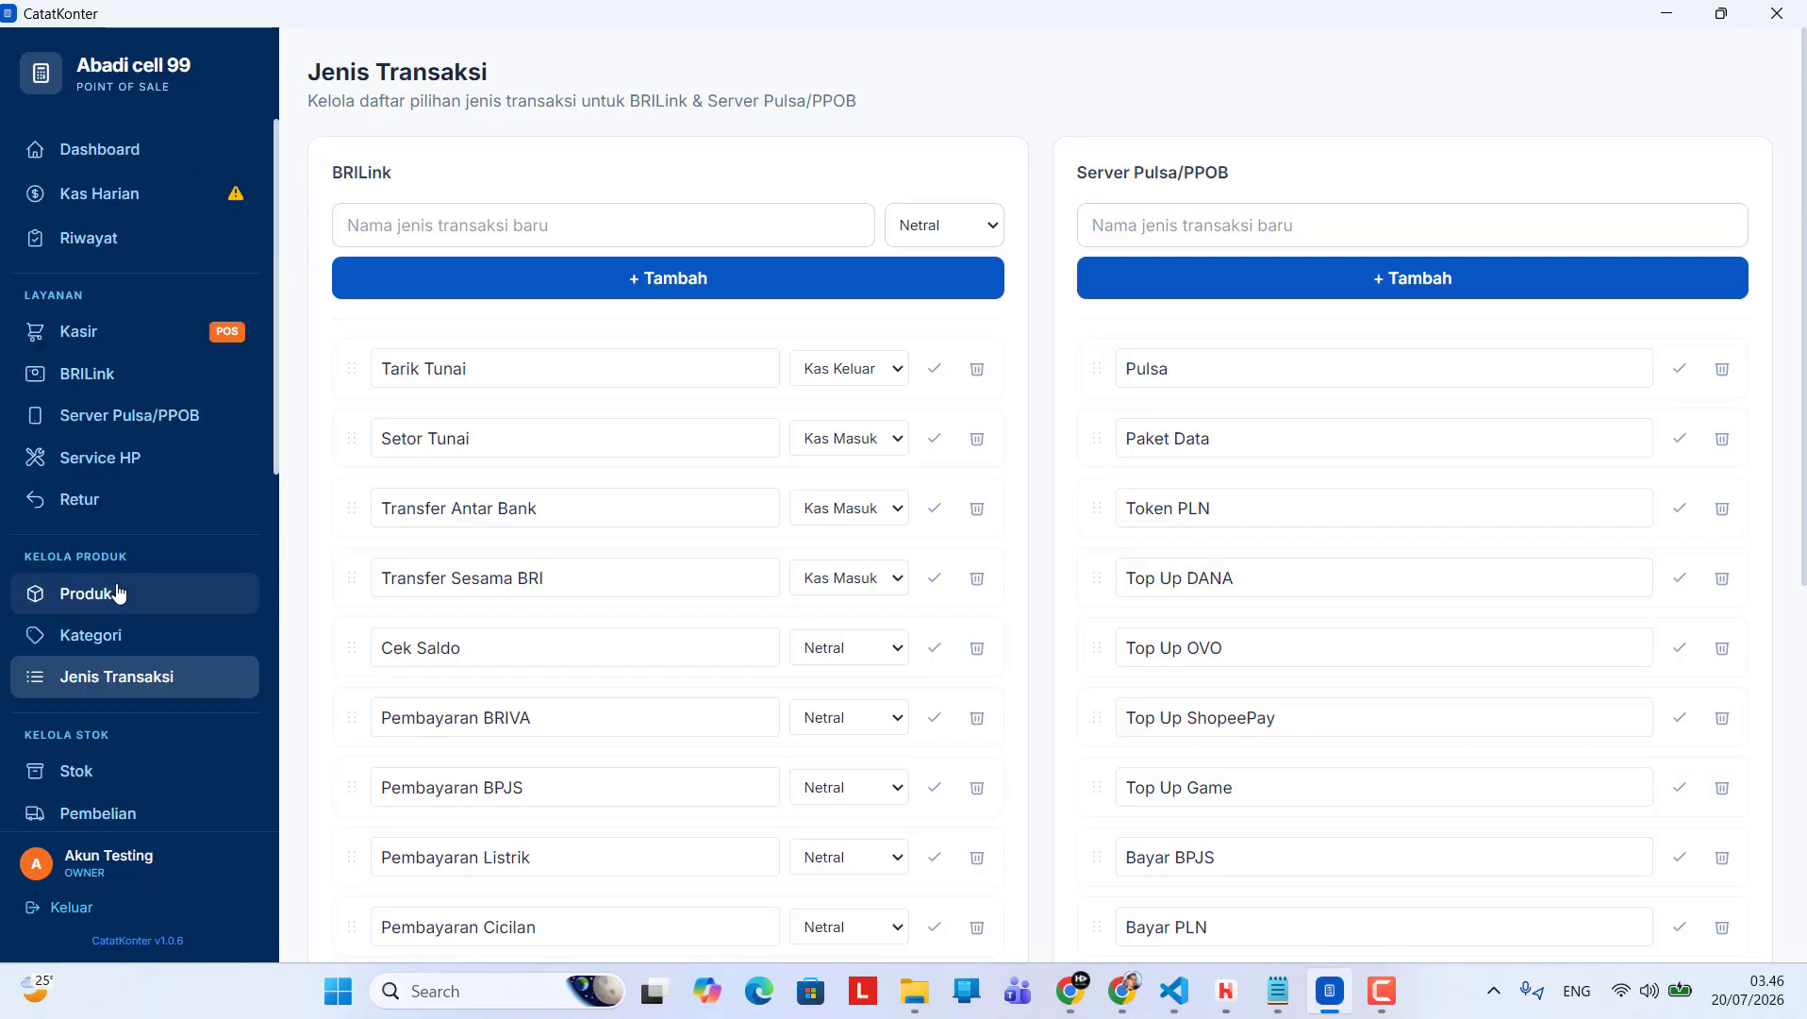
pyautogui.click(127, 604)
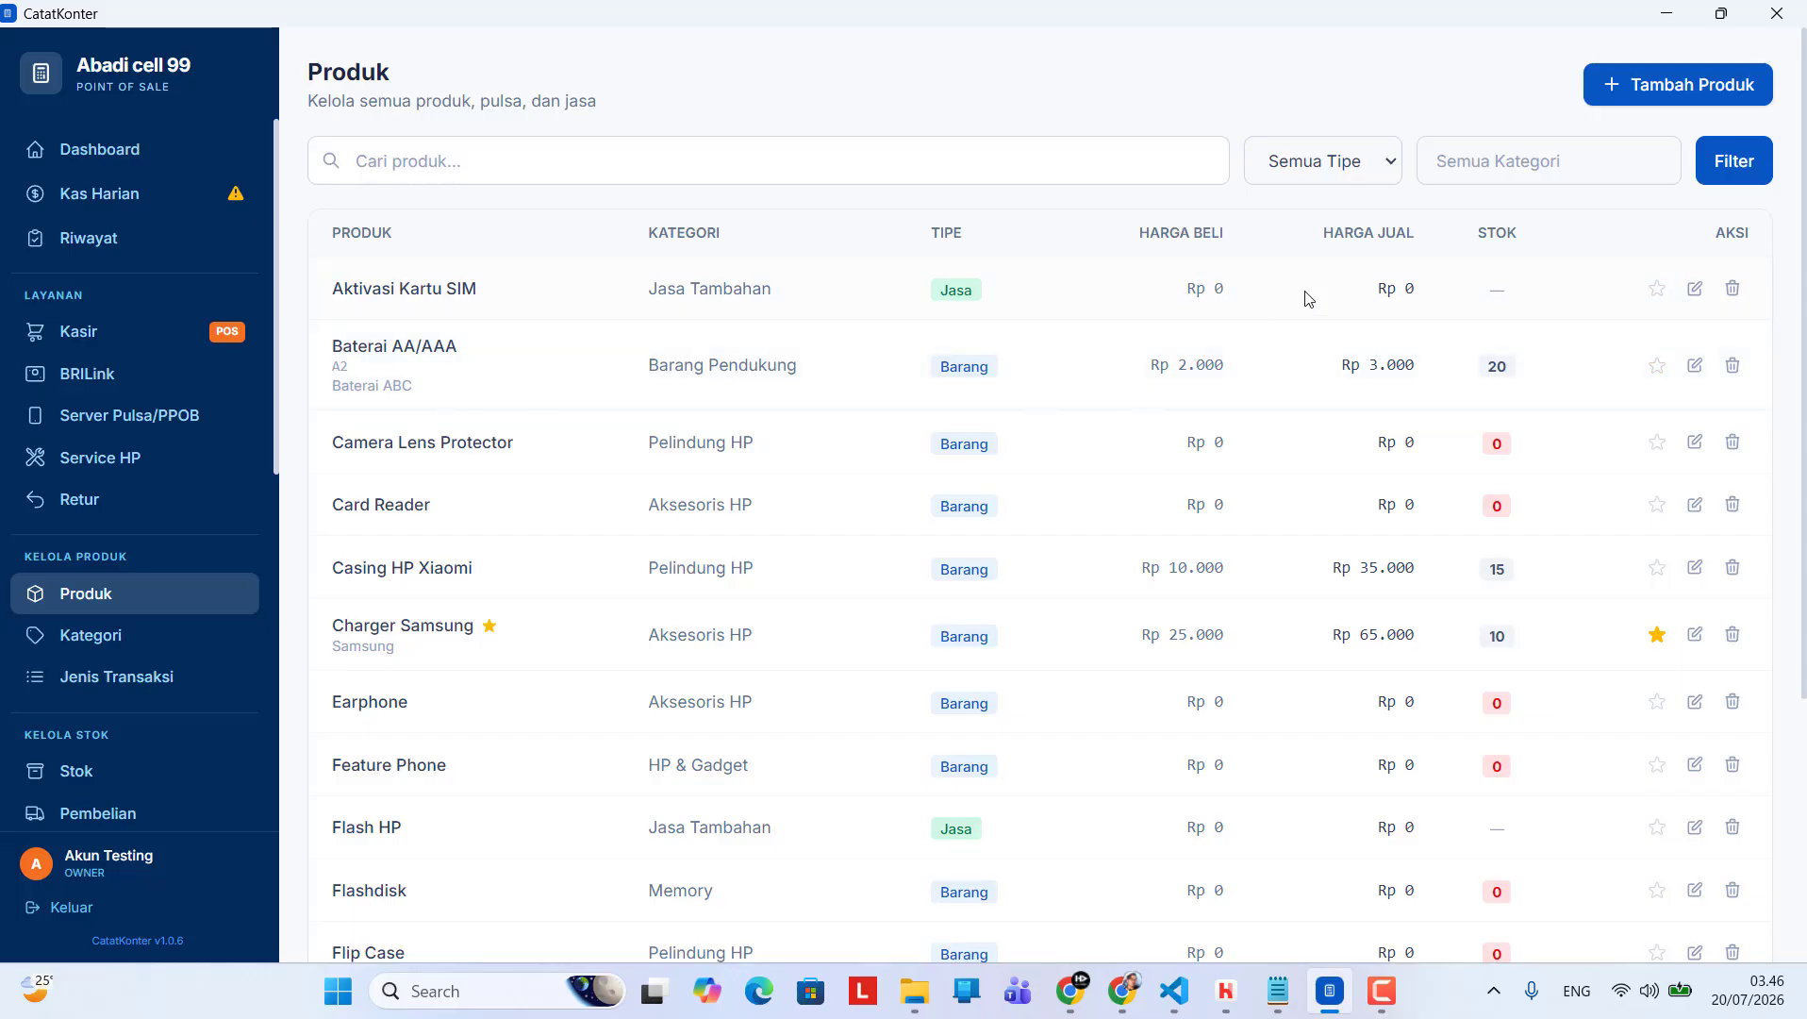
pyautogui.scroll(-3, 1191, 684)
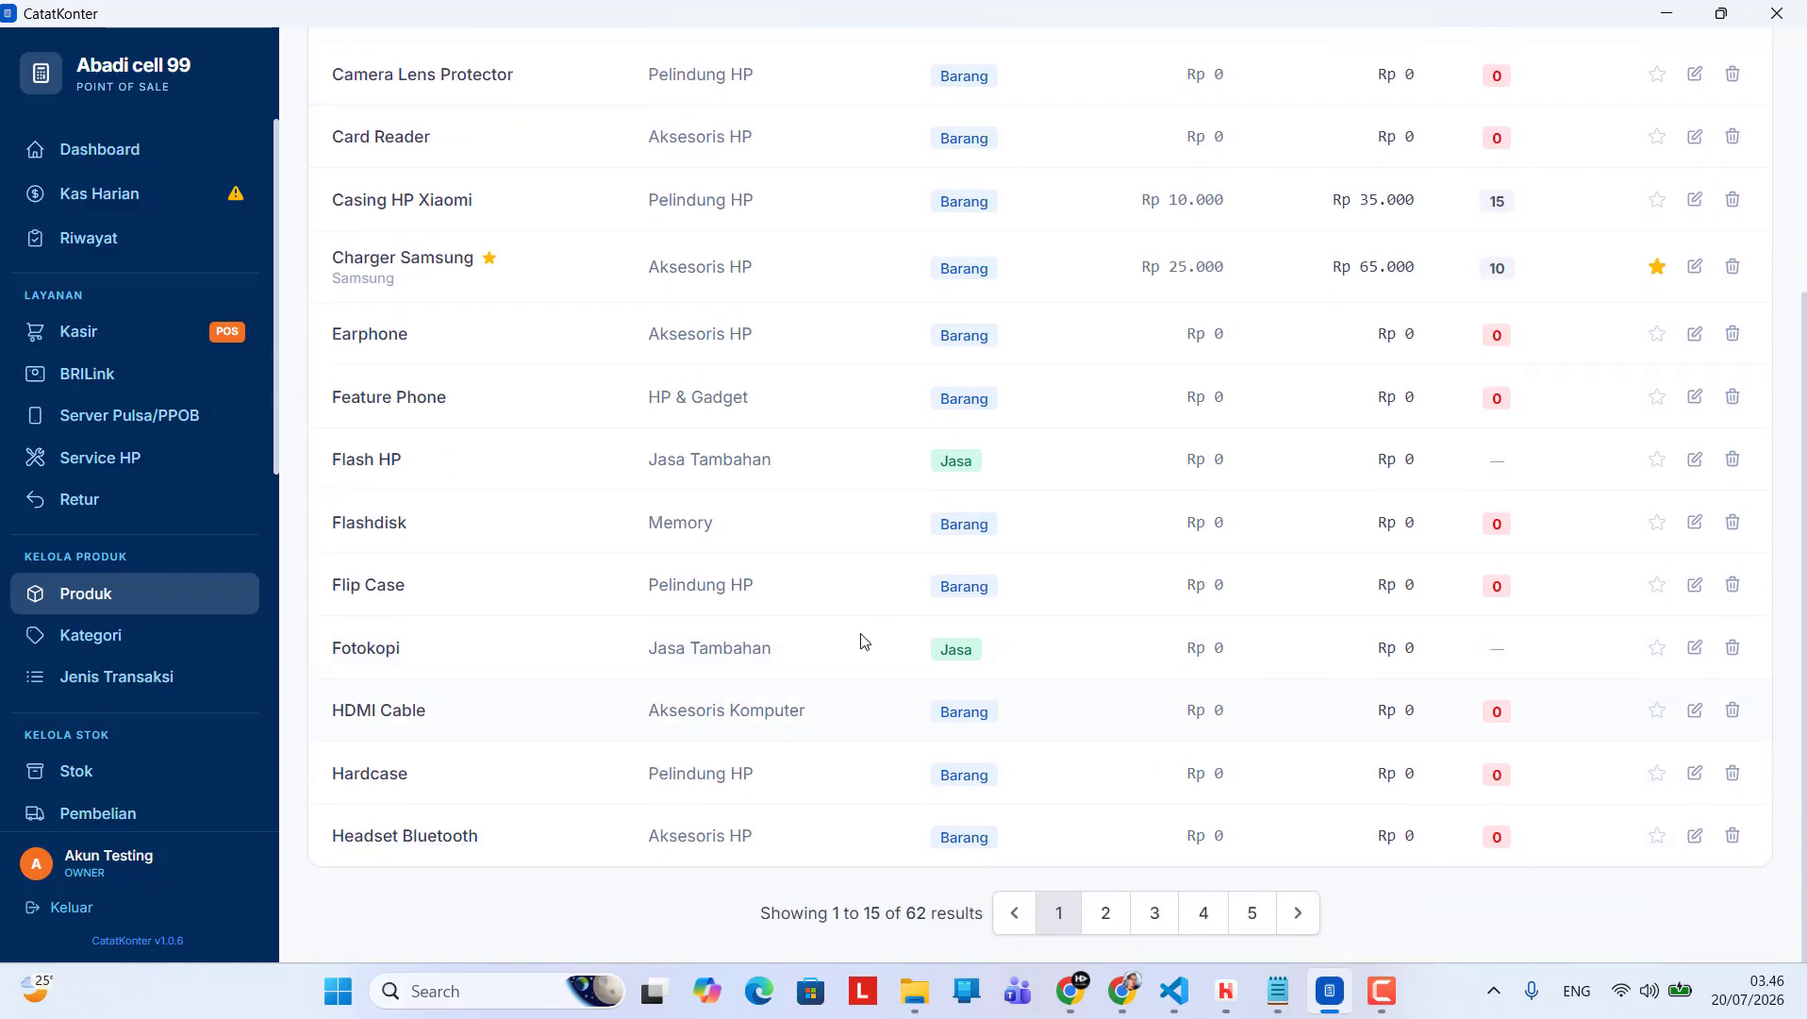
pyautogui.scroll(3, 1138, 524)
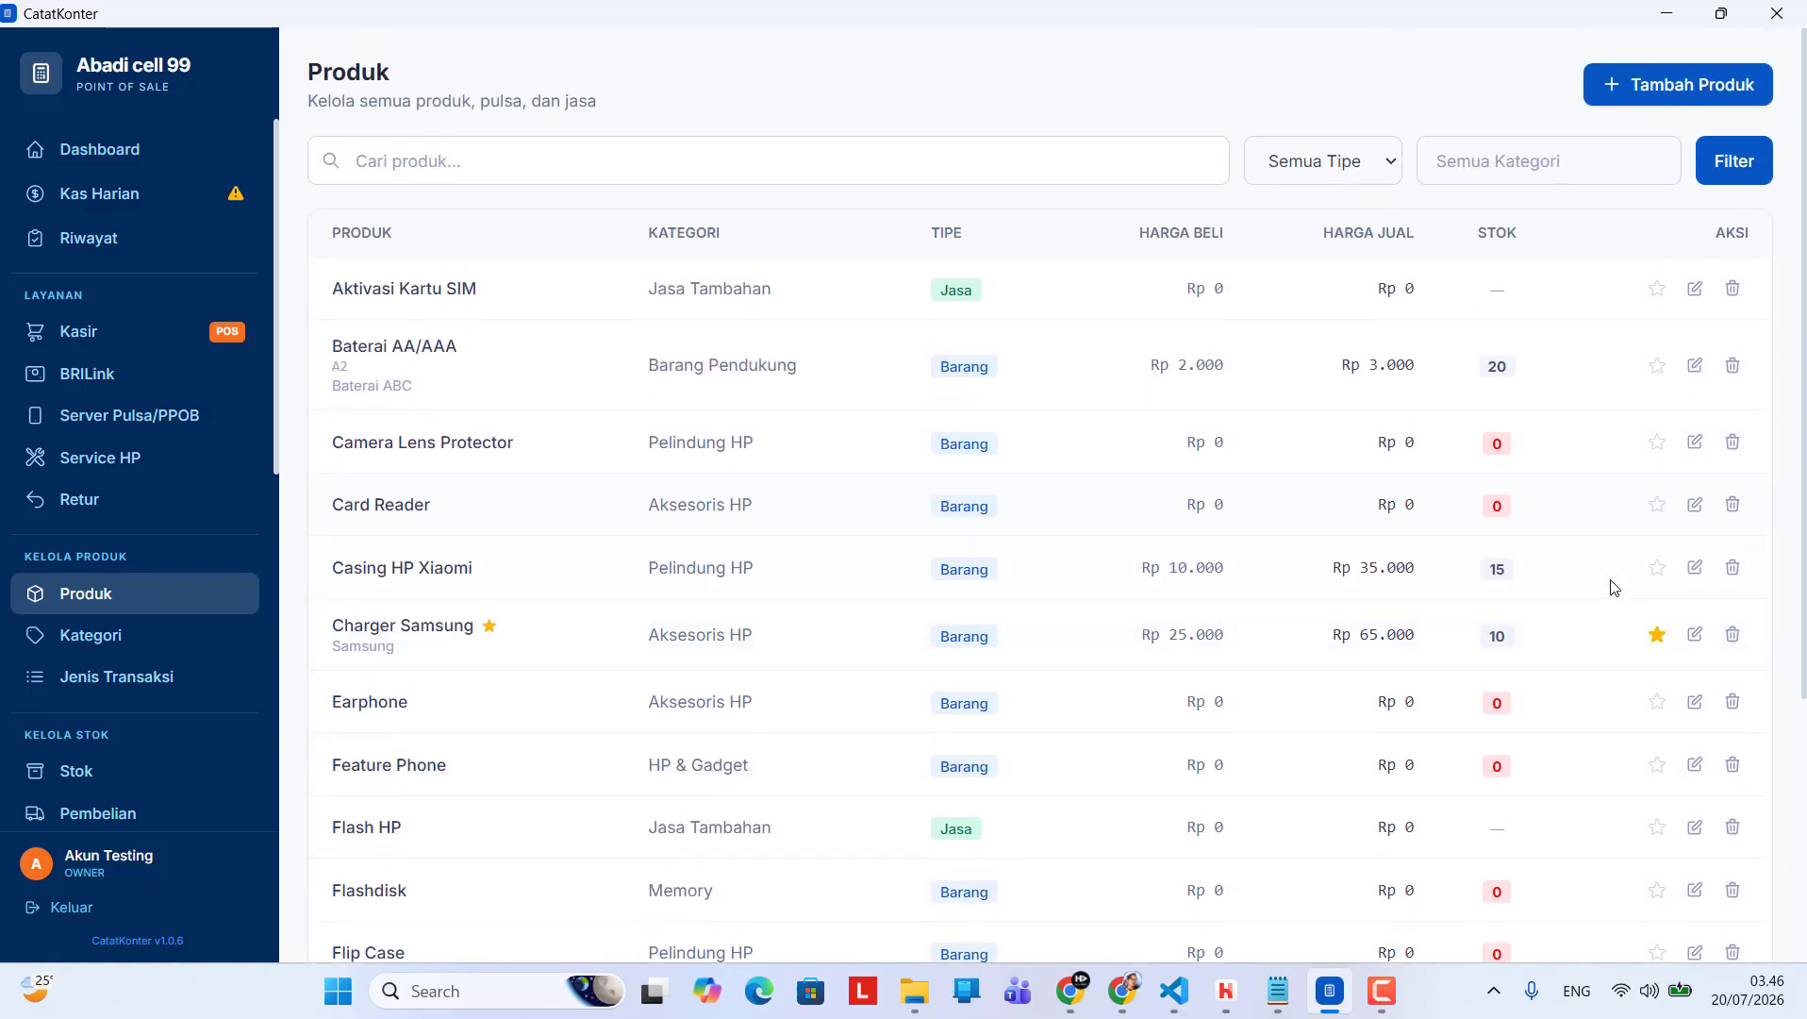